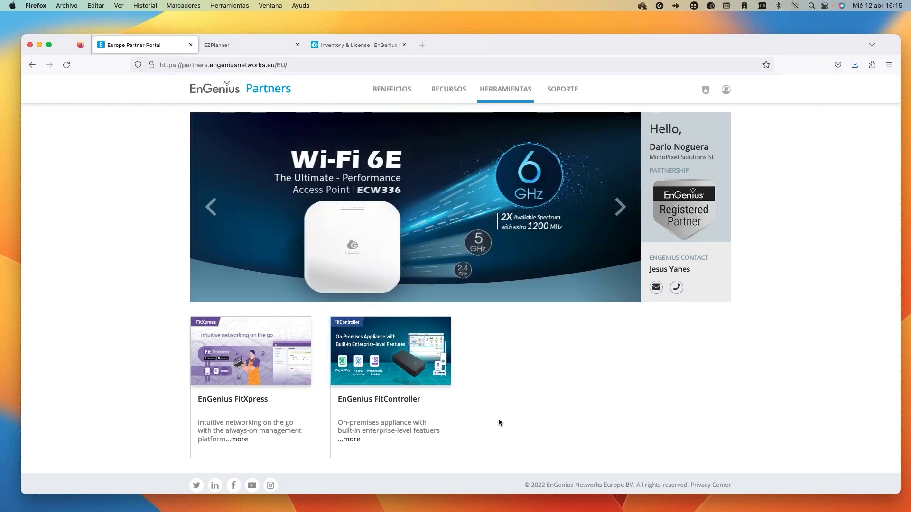
Reveal the ezWiFi Planner entry under the Partner Portal's HERRAMIENTAS menu.
mouse_move(501, 91)
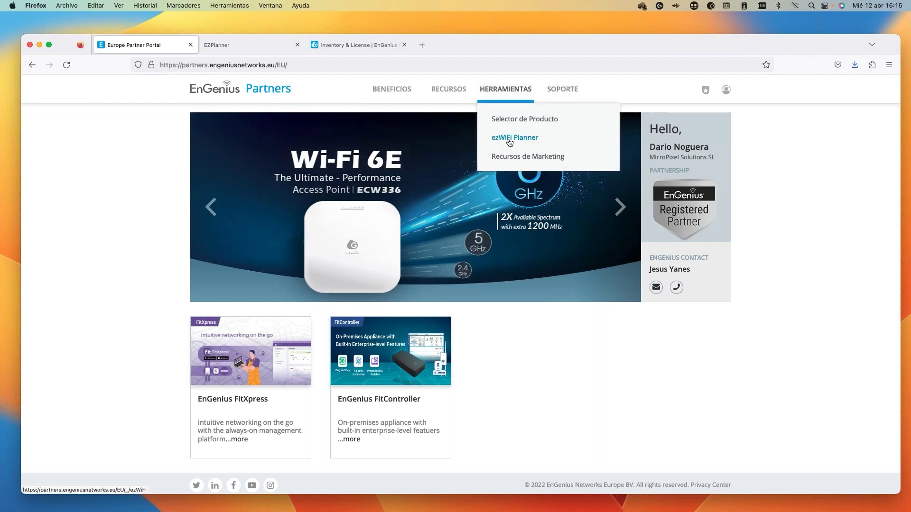
Reload the EZPlanner tab, dismissing the resend-data prompt, to show the Hotel Wifi project list.
click(248, 47)
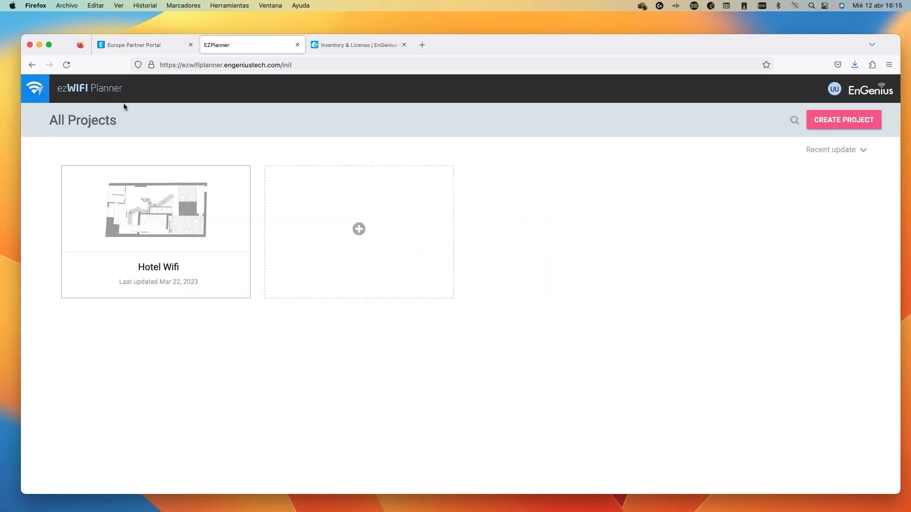
click(67, 64)
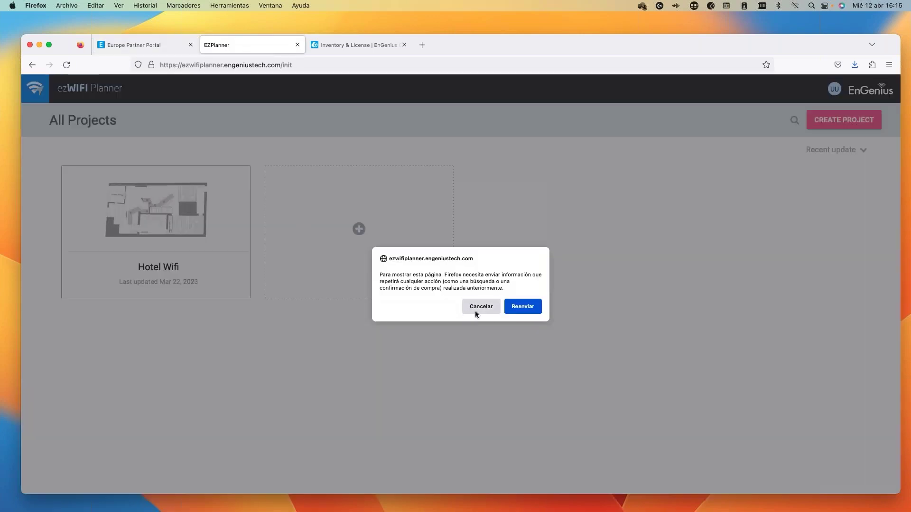
click(475, 312)
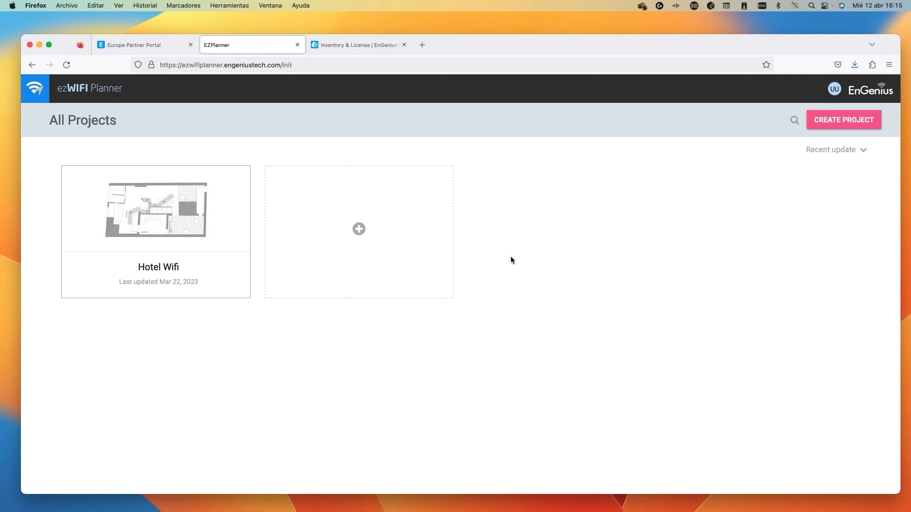
Create a new project named 'Colegio' with Spain chosen from the country list.
click(359, 230)
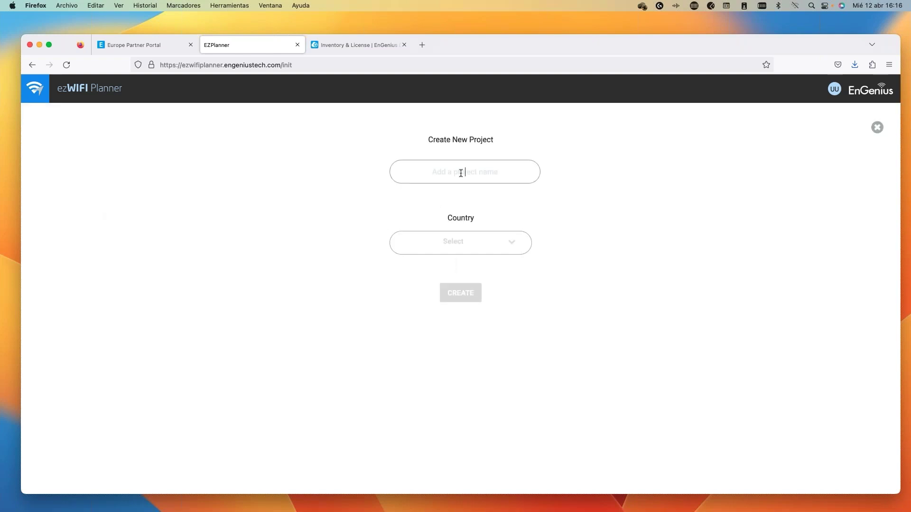
text(Coler)
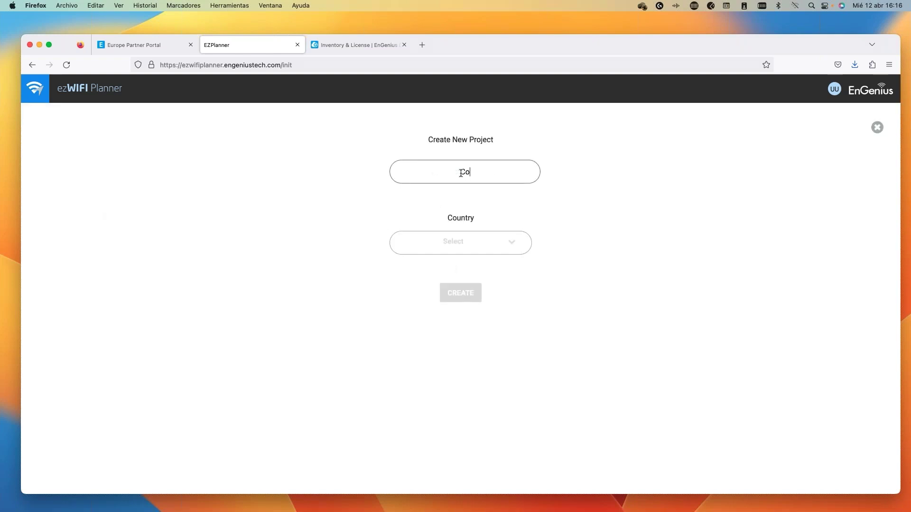
key(BackSpace)
text(gio)
click(475, 245)
scroll(458, 330, down, 10)
scroll(456, 333, down, 10)
scroll(457, 334, down, 5)
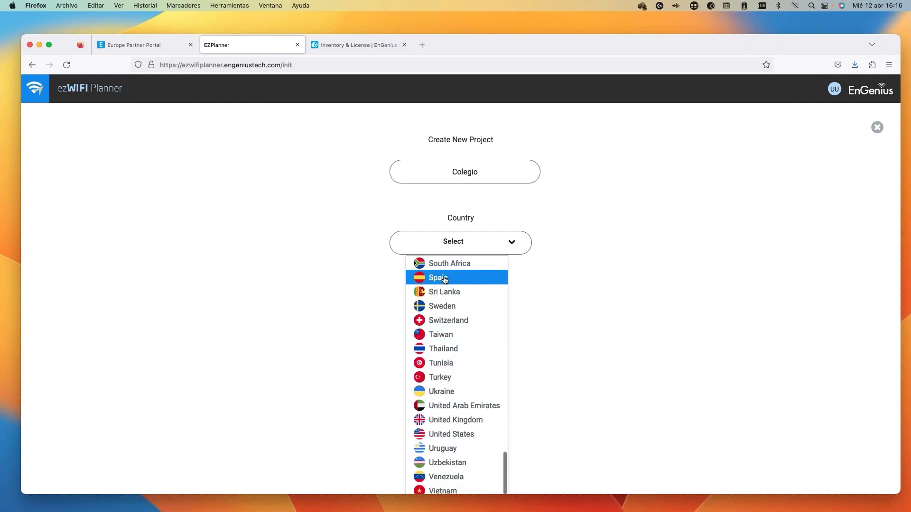
click(444, 279)
click(462, 299)
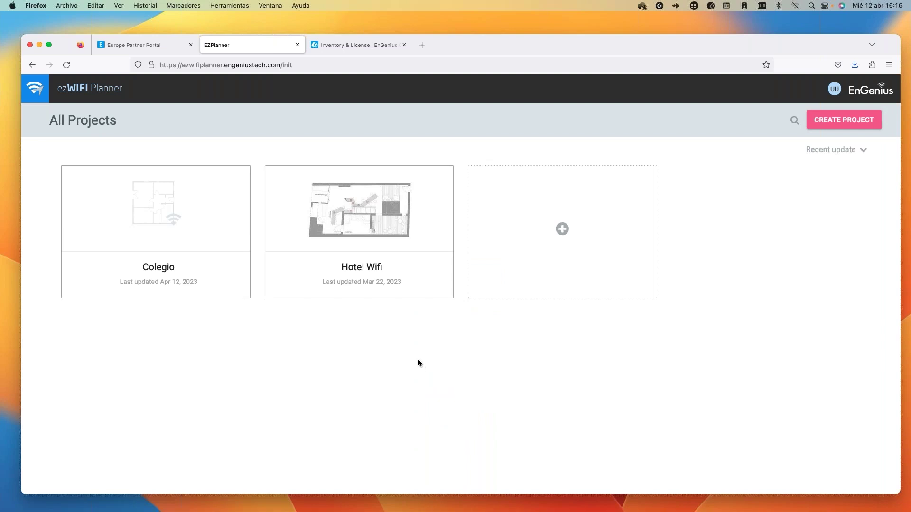
Open the Colegio project from its card on All Projects.
mouse_move(239, 218)
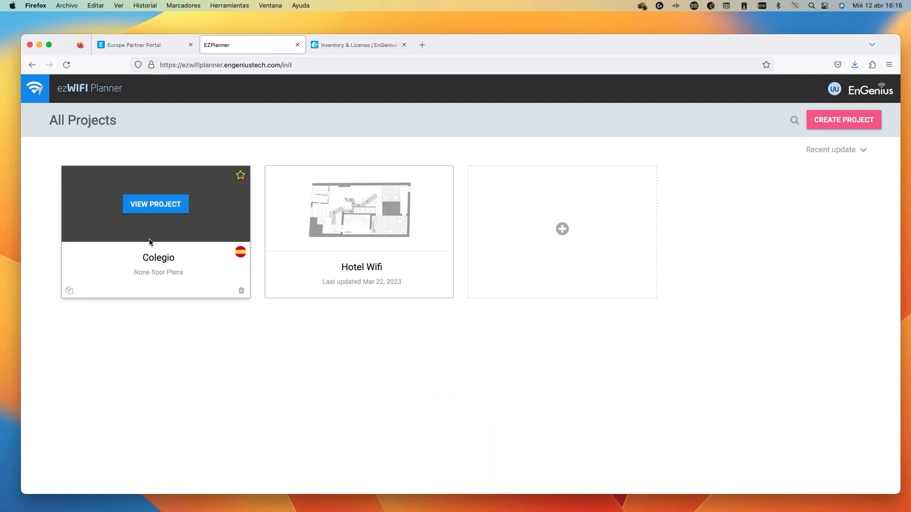
click(145, 209)
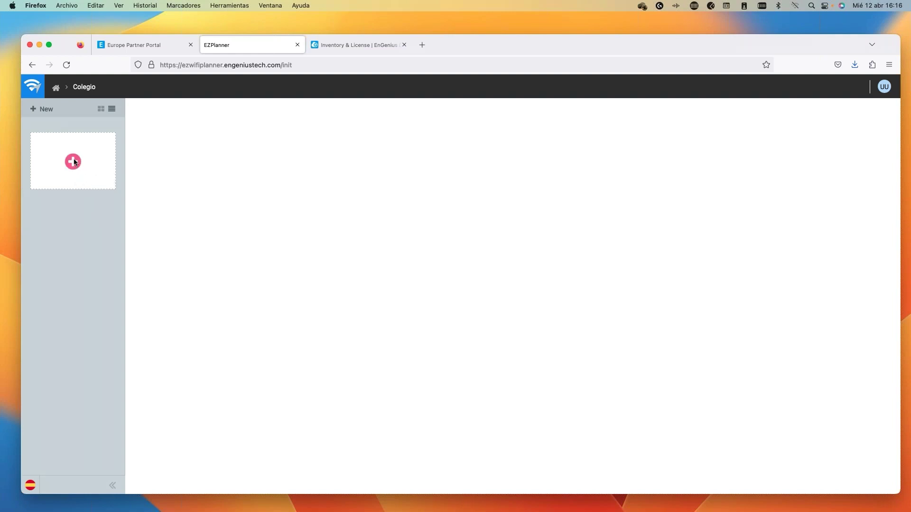
Add a floor plan named 'PB' using the recepcion image file from the computer.
click(74, 162)
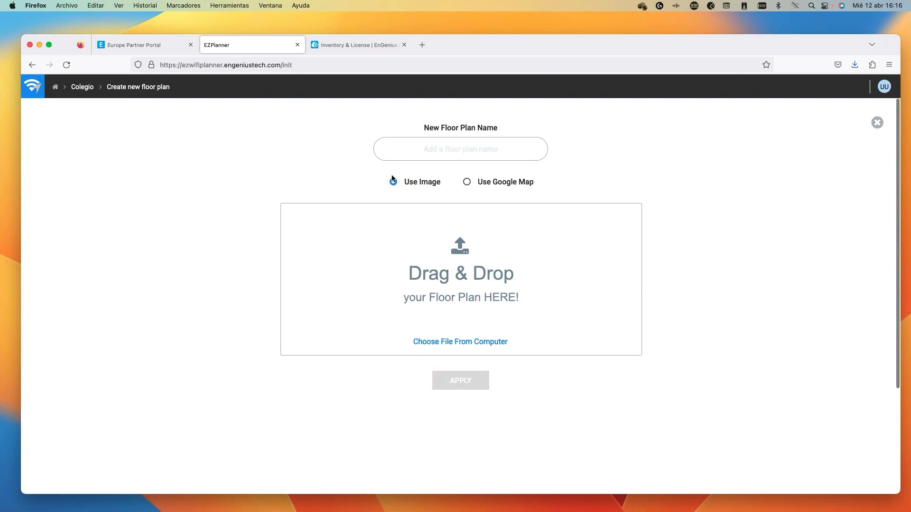
click(447, 155)
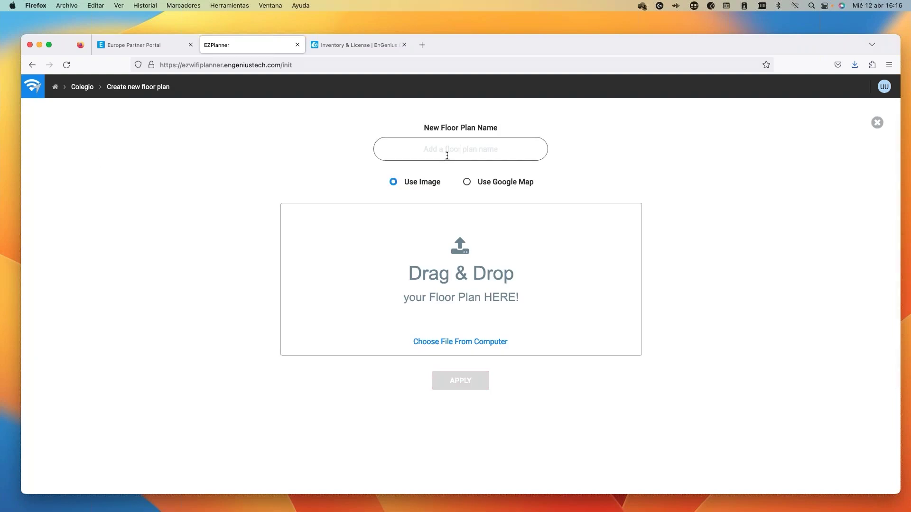
text(PB)
click(470, 344)
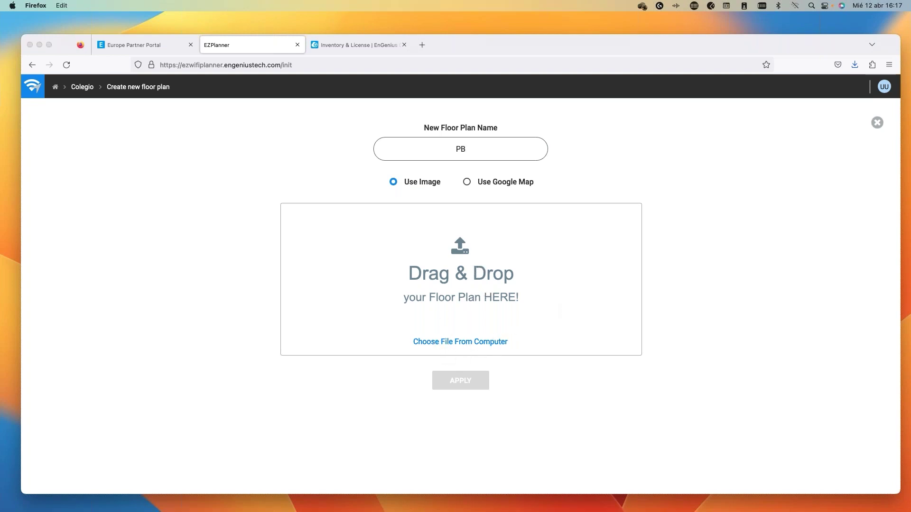
scroll(403, 237, down, 5)
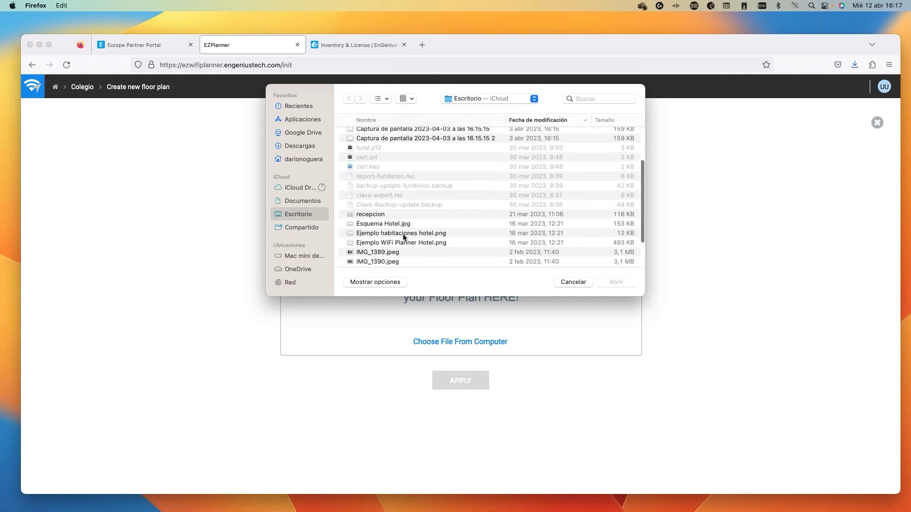
click(375, 217)
click(615, 282)
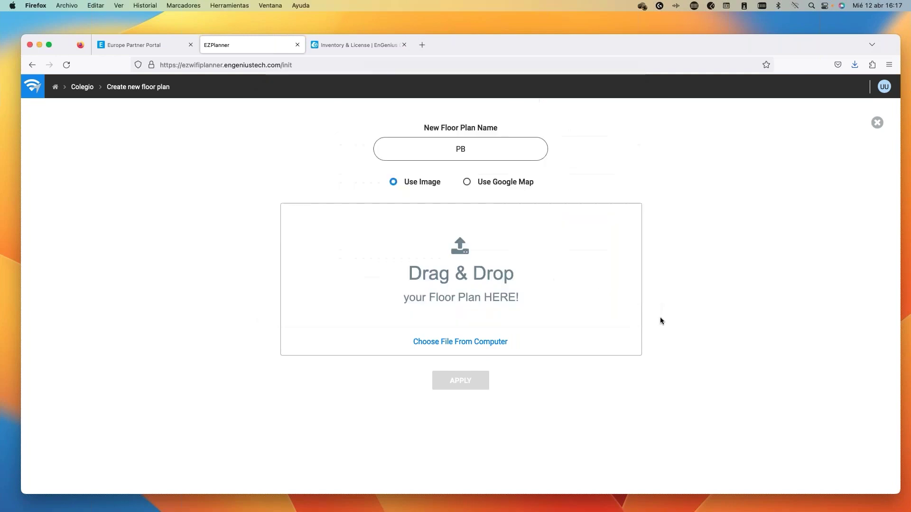
click(472, 404)
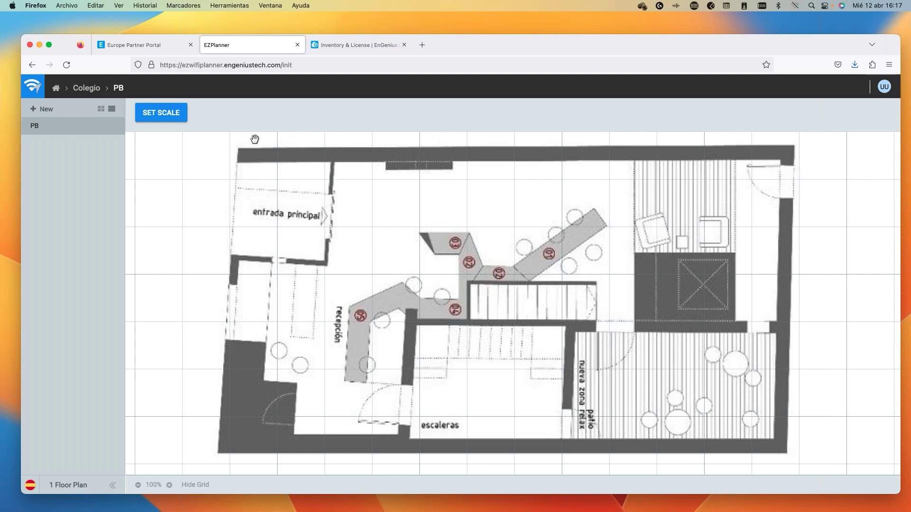
Scale the PB plan using the upper-right doorway as a 0,85 m reference.
click(143, 111)
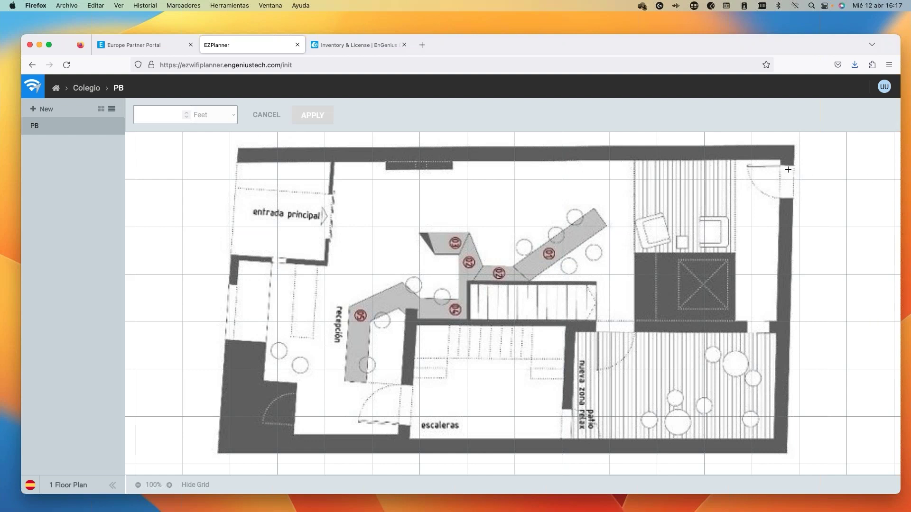
drag(779, 167, 779, 198)
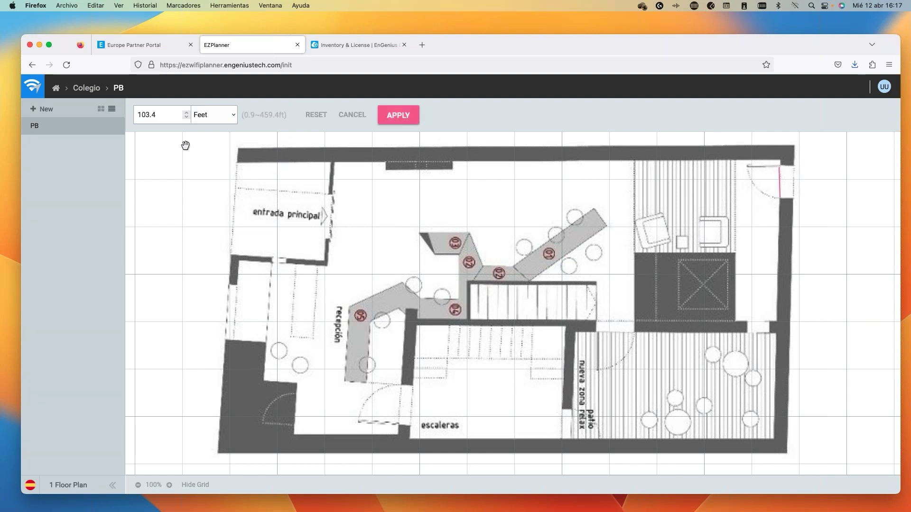
click(221, 124)
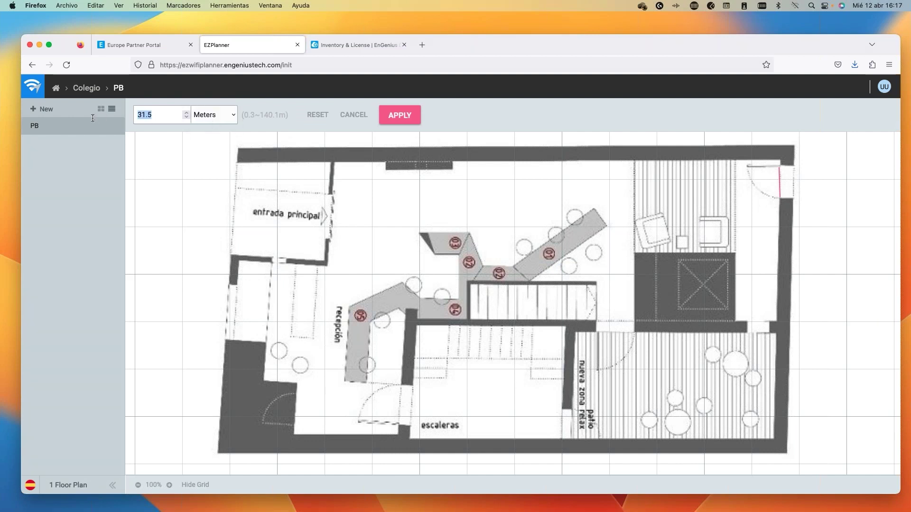
text(0,85)
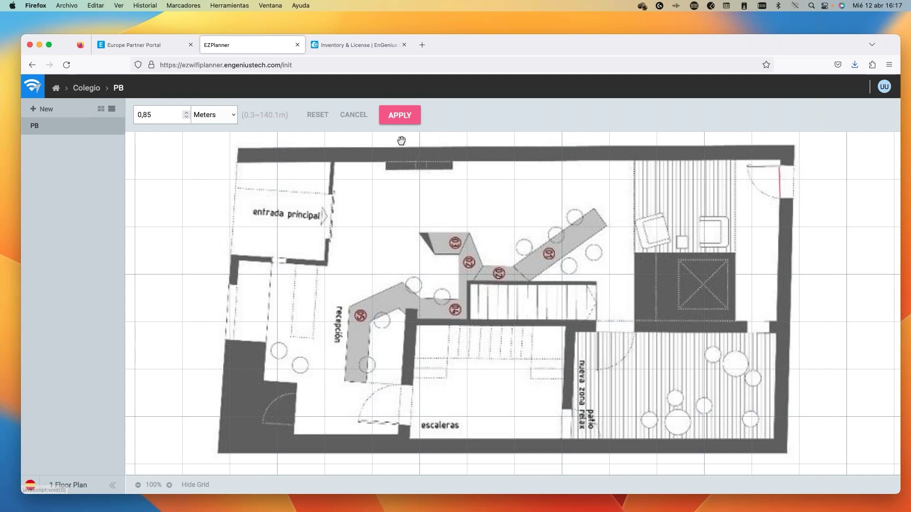
click(407, 119)
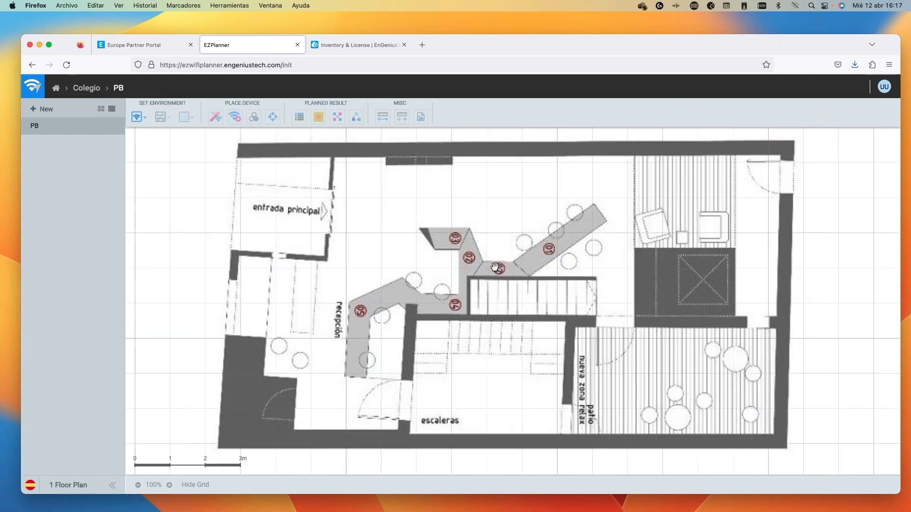
Measure 13.05 m across the plan, then draw a rectangular Wi-Fi coverage zone over the central rooms.
click(385, 119)
drag(232, 201, 779, 203)
click(141, 120)
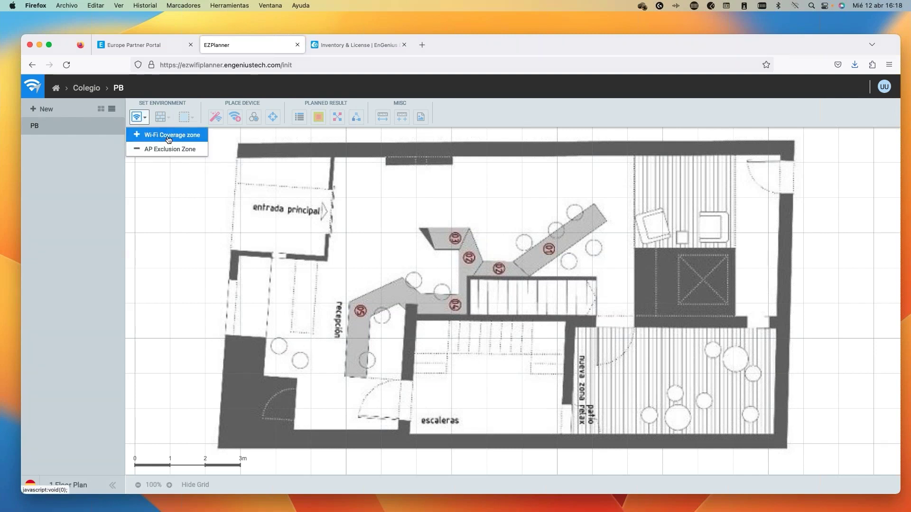
click(168, 136)
mouse_move(332, 159)
mouse_down()
mouse_move(335, 396)
mouse_move(579, 449)
mouse_move(635, 436)
mouse_up()
click(616, 144)
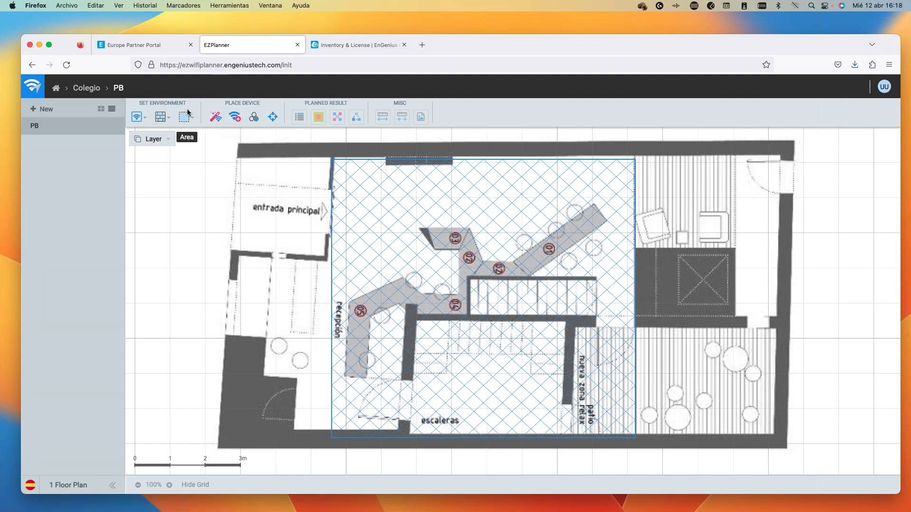
Draw a Concrete Wall (12 dB) through the coverage zone's four corners, closing the loop.
click(169, 119)
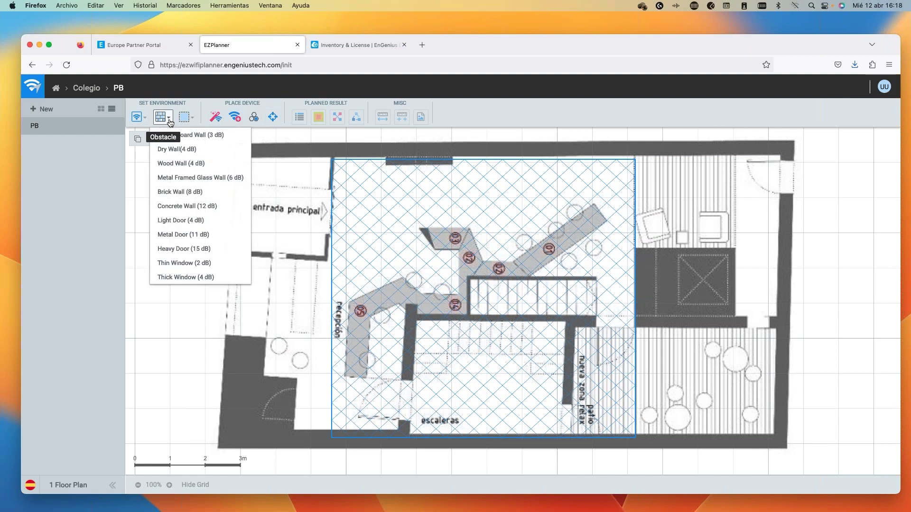
click(204, 208)
click(339, 162)
click(635, 162)
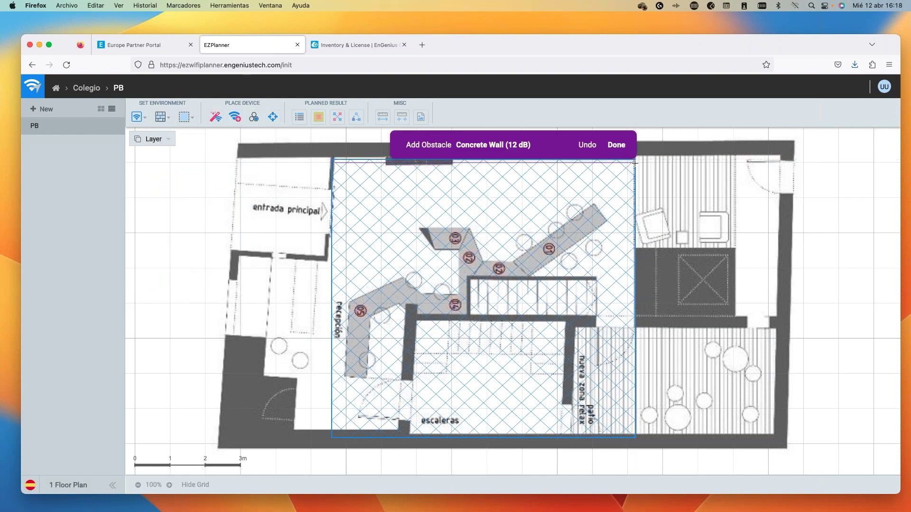
click(633, 433)
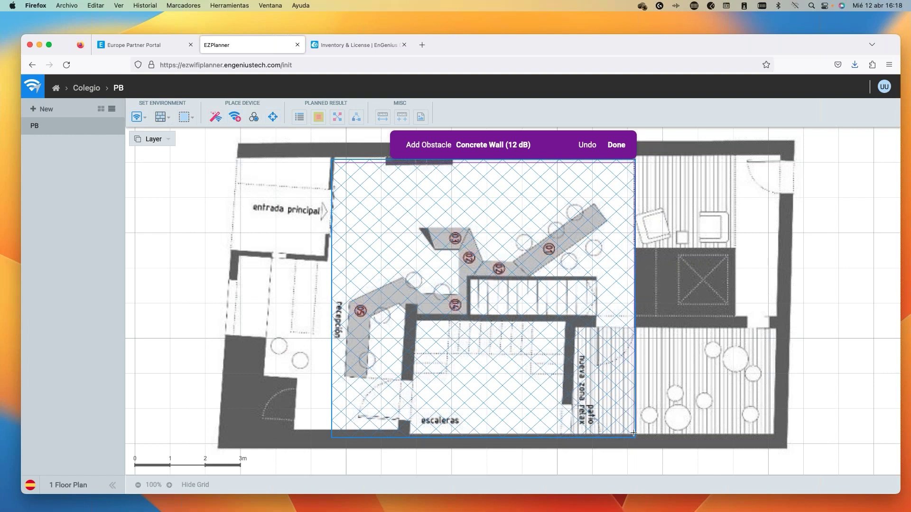
click(332, 433)
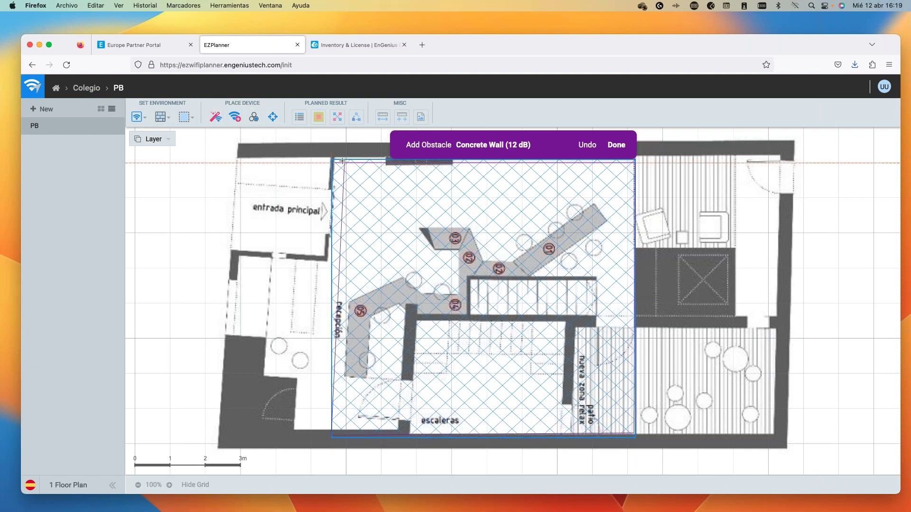
click(337, 163)
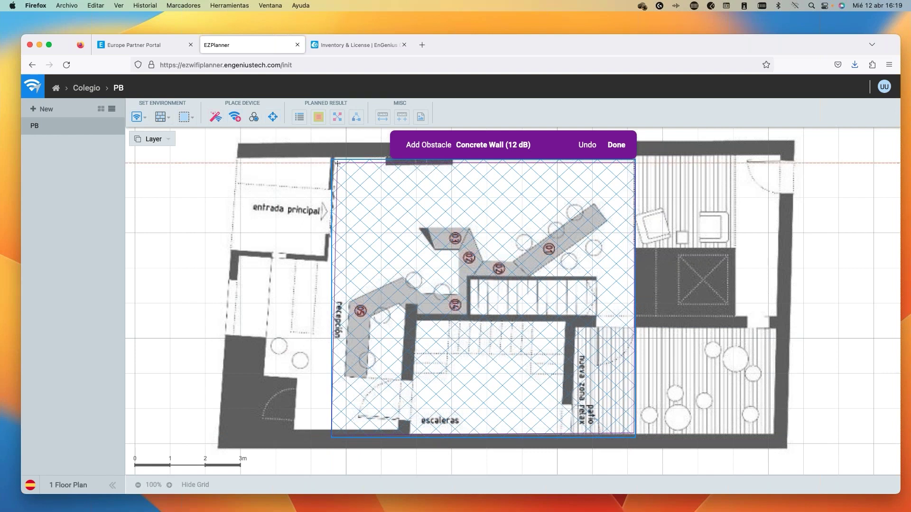
click(616, 144)
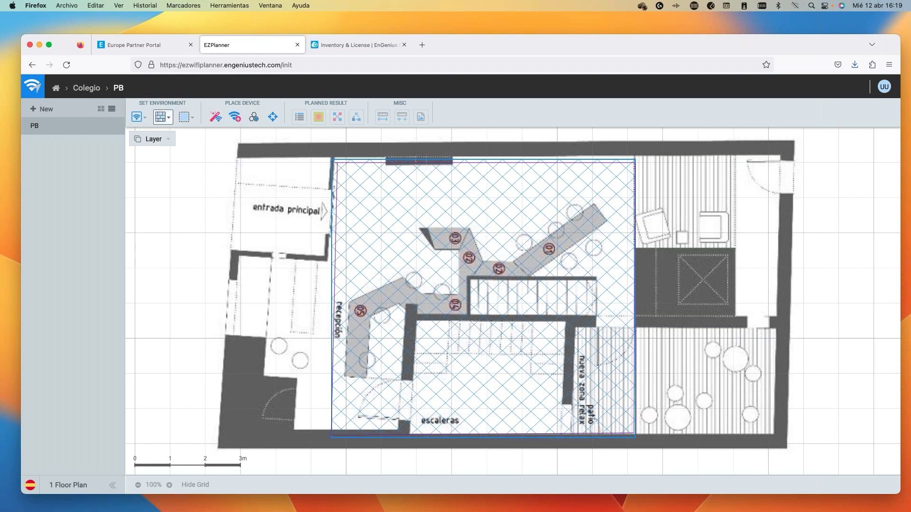
Add a Metal Door (11 dB) segment beside the main entrance.
click(162, 116)
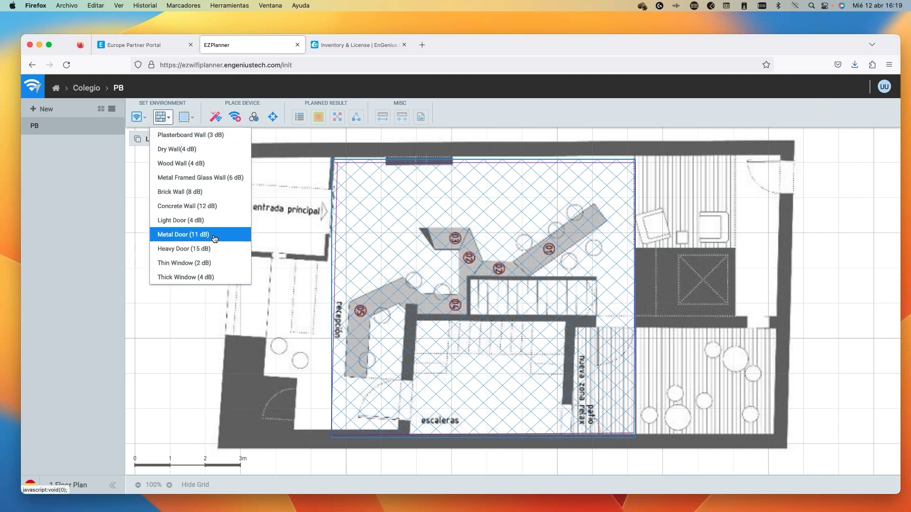
click(188, 237)
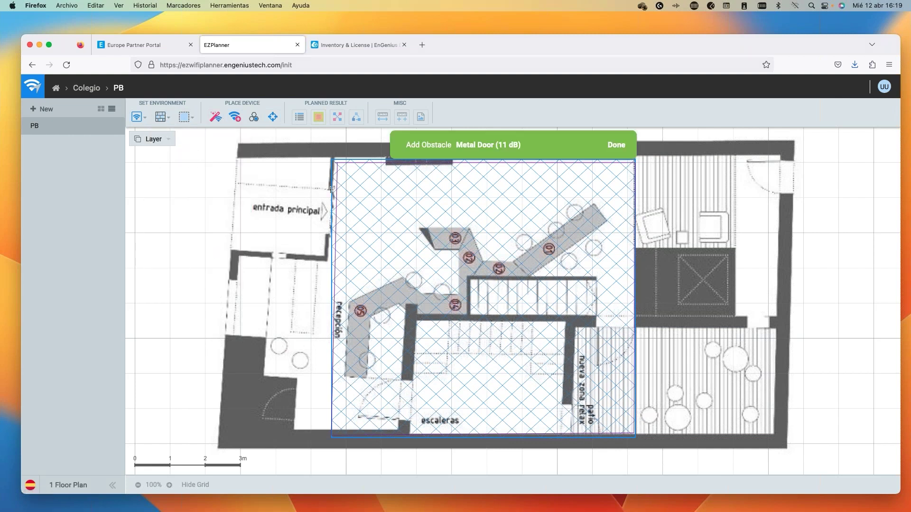
click(331, 190)
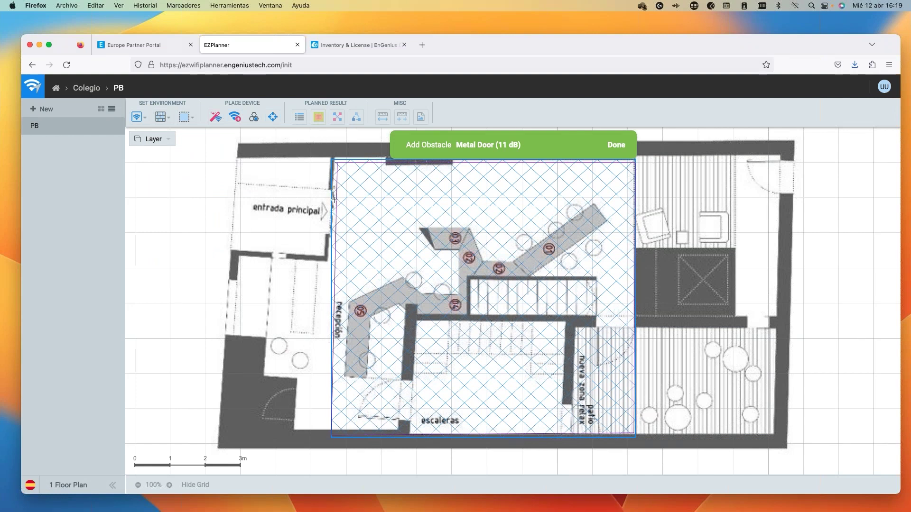
click(335, 245)
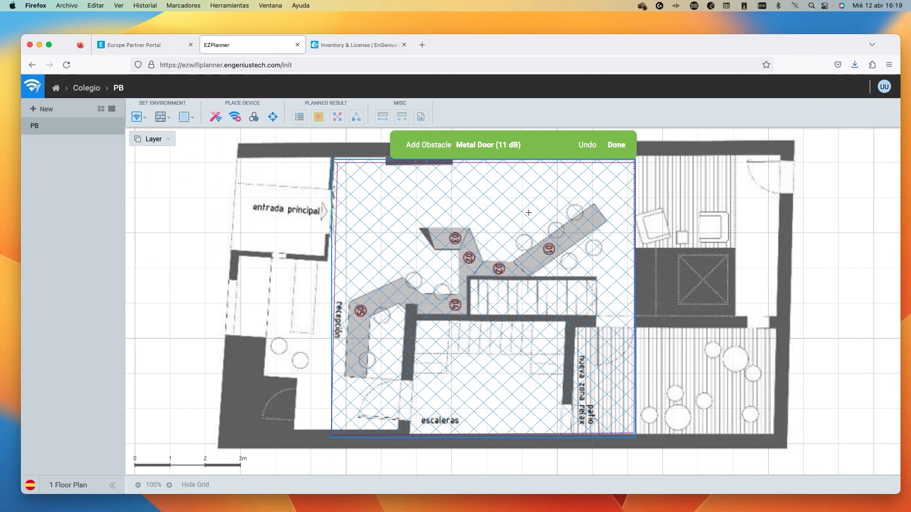
click(616, 145)
Add Light Door (4 dB) segments inside the zone, including one near the escaleras doorway.
click(163, 117)
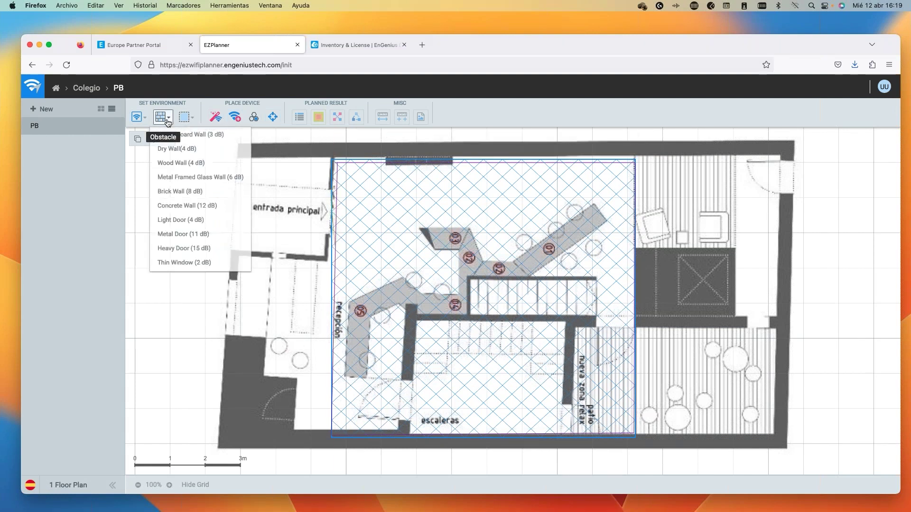
click(192, 227)
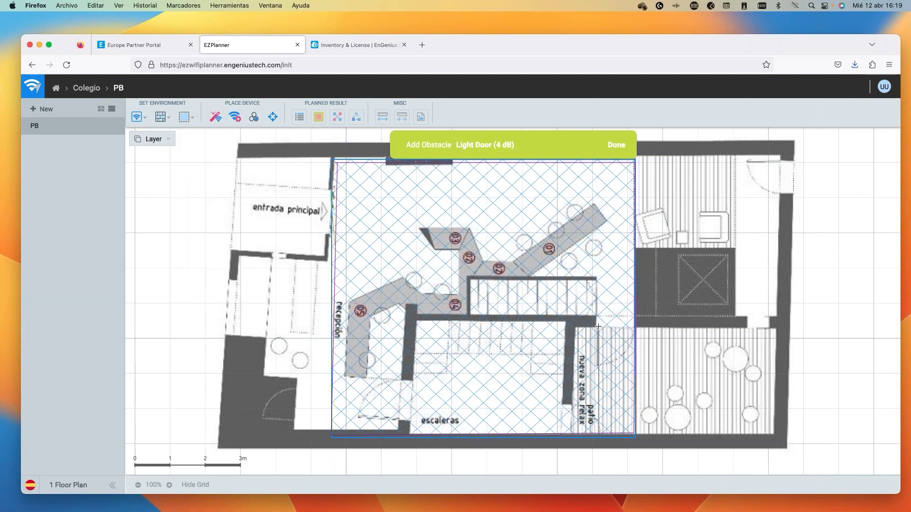
click(634, 327)
key(Escape)
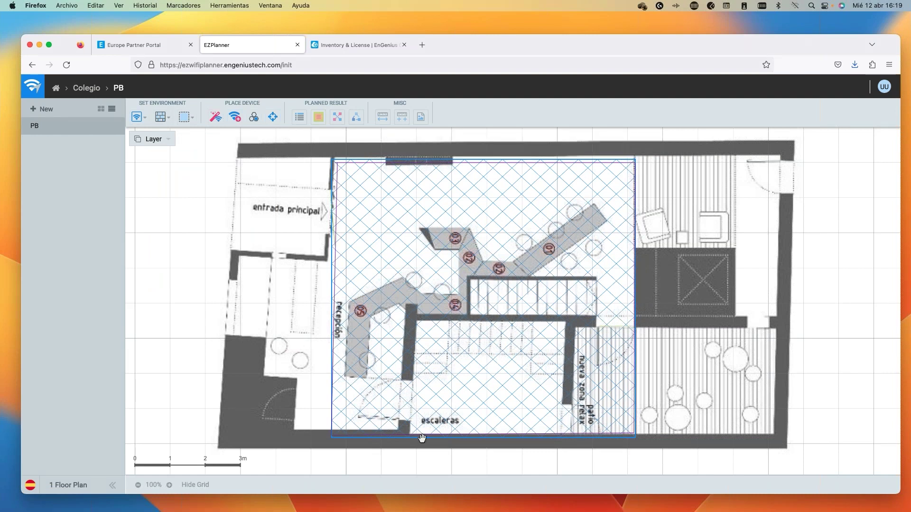
click(158, 114)
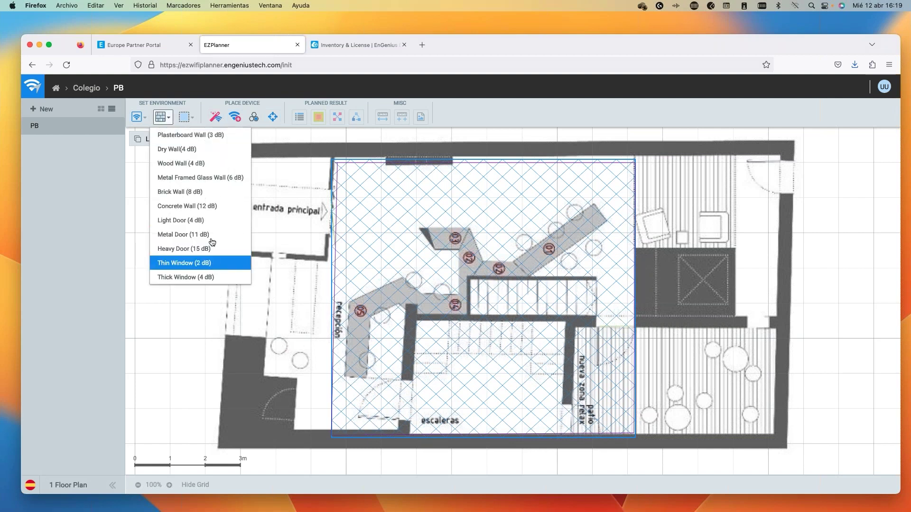
click(195, 220)
click(400, 382)
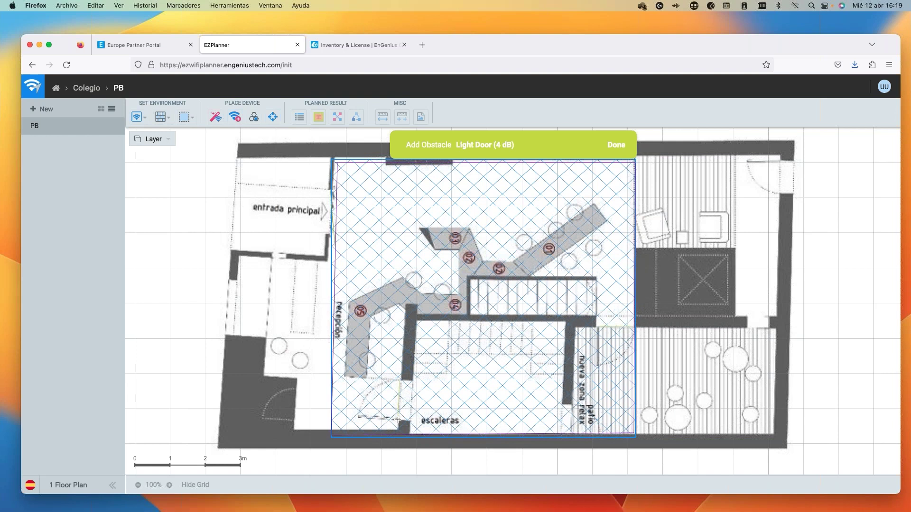
click(617, 147)
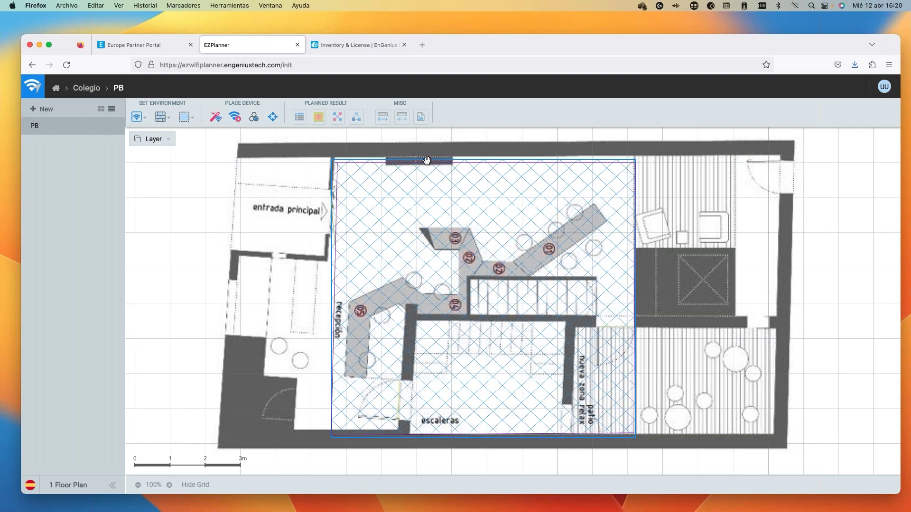
click(235, 117)
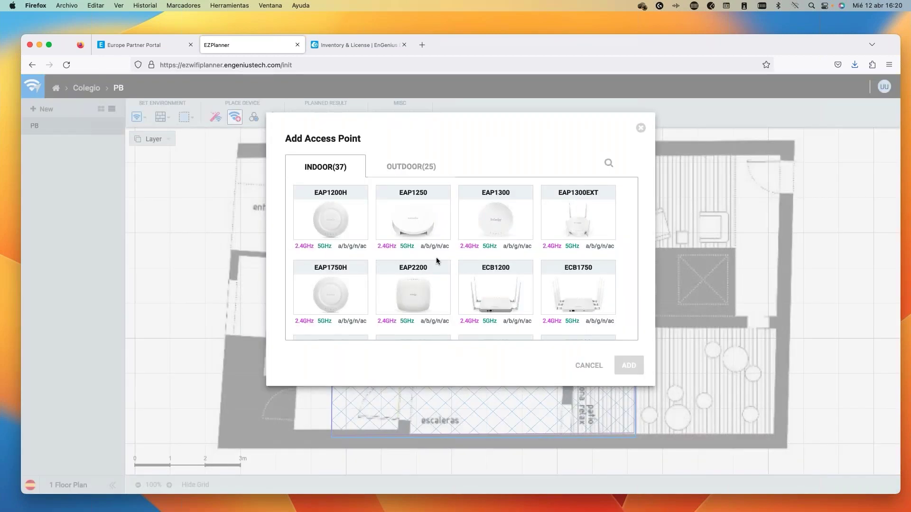
scroll(437, 257, down, 3)
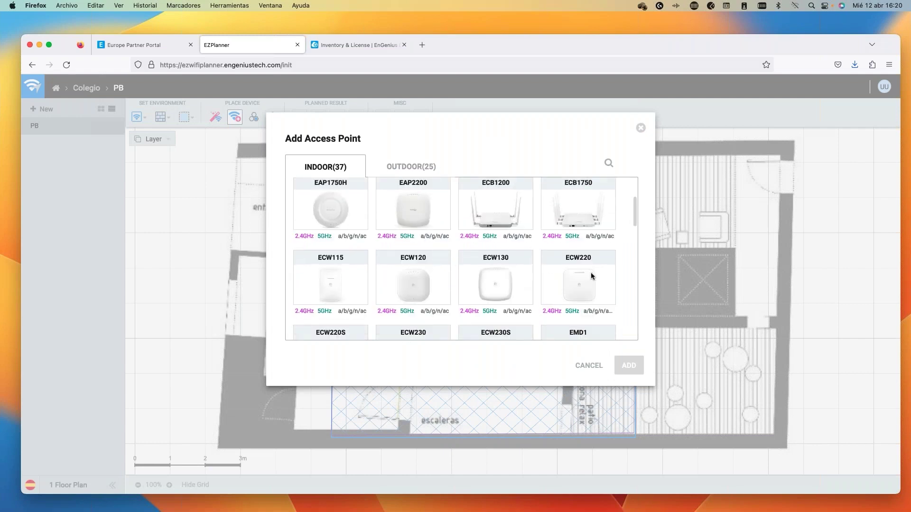
click(583, 283)
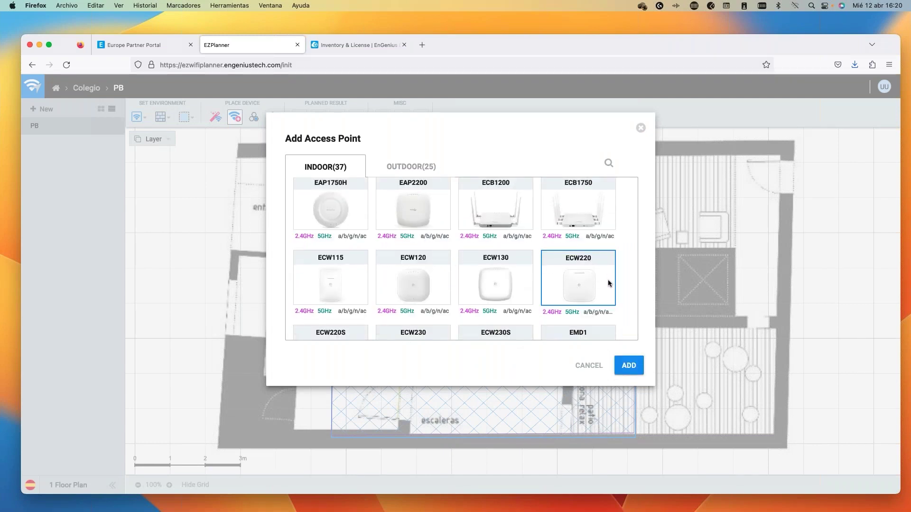
click(632, 370)
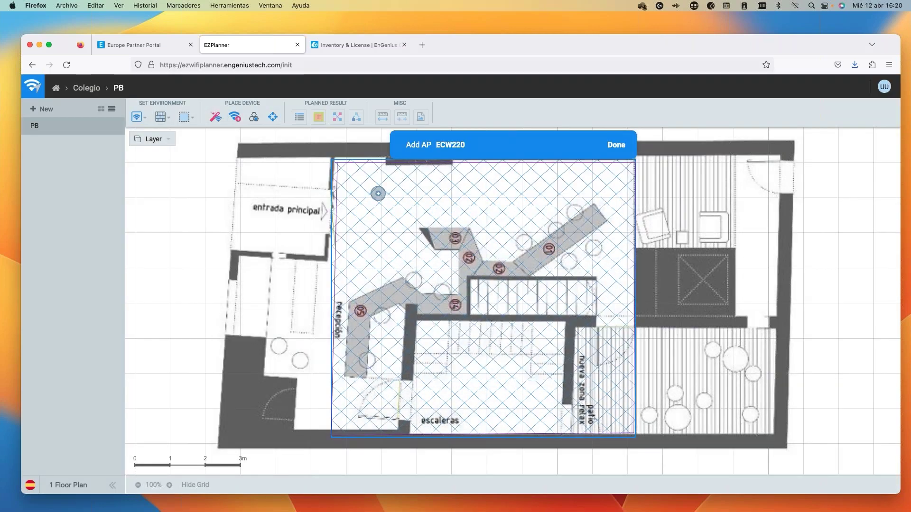
click(378, 194)
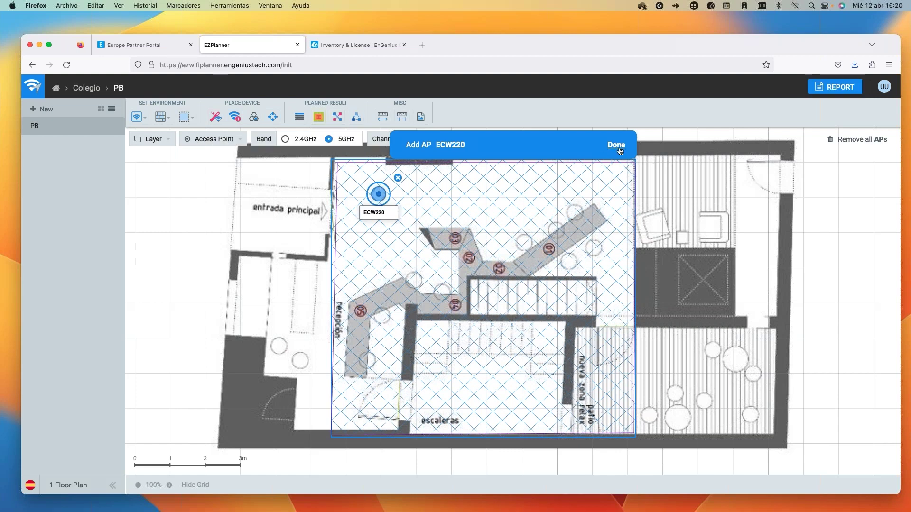
click(616, 145)
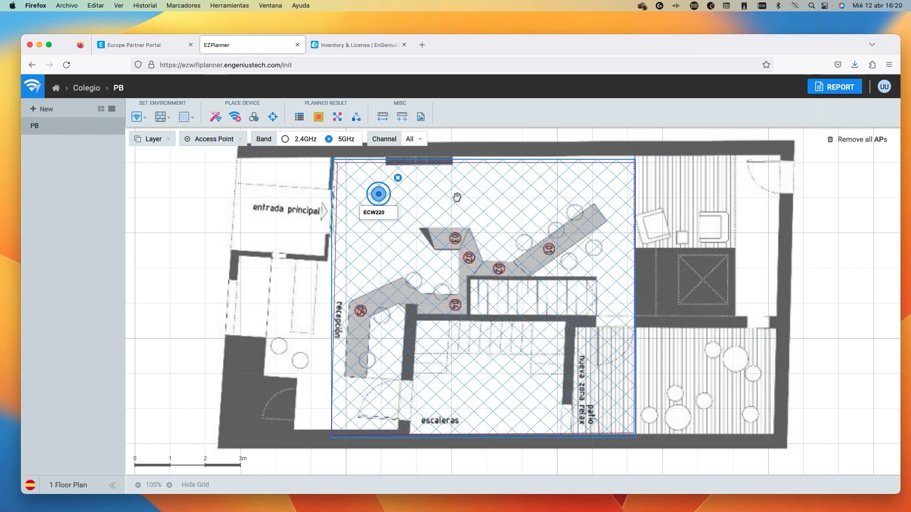
Set the ECW220 AP-1 transmit power to 6 dBm on 2.4GHz and 15 dBm on 5GHz.
click(379, 195)
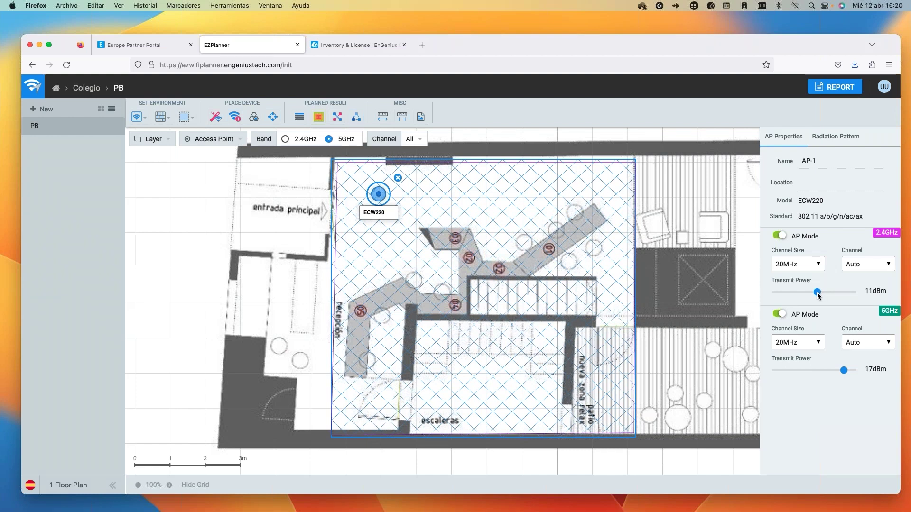
drag(817, 295, 797, 297)
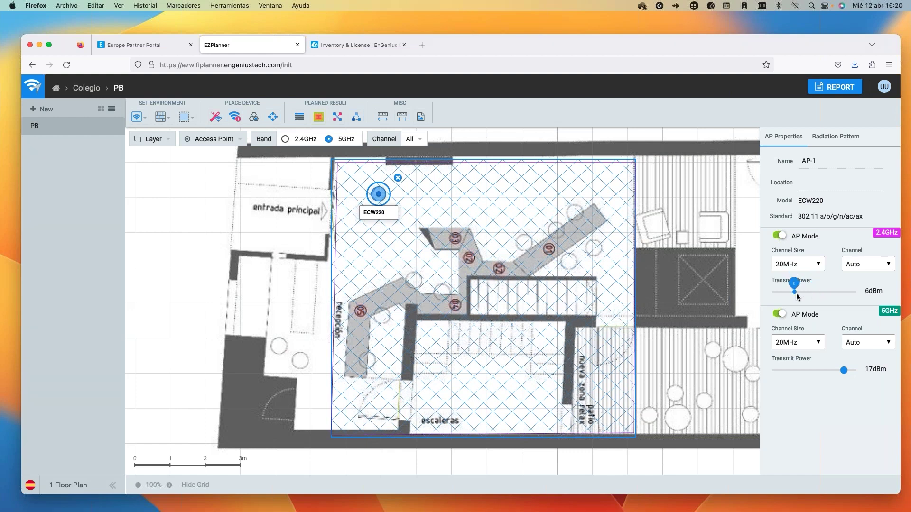
drag(844, 374, 834, 373)
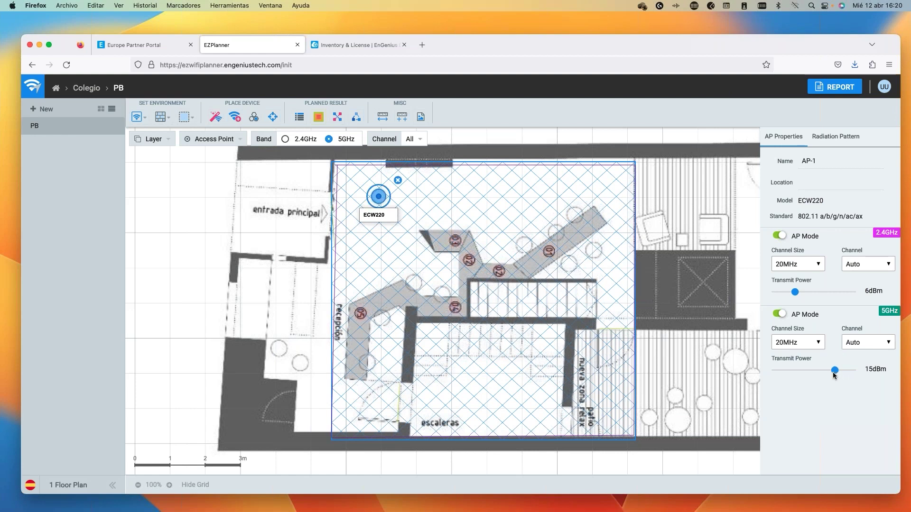
click(589, 191)
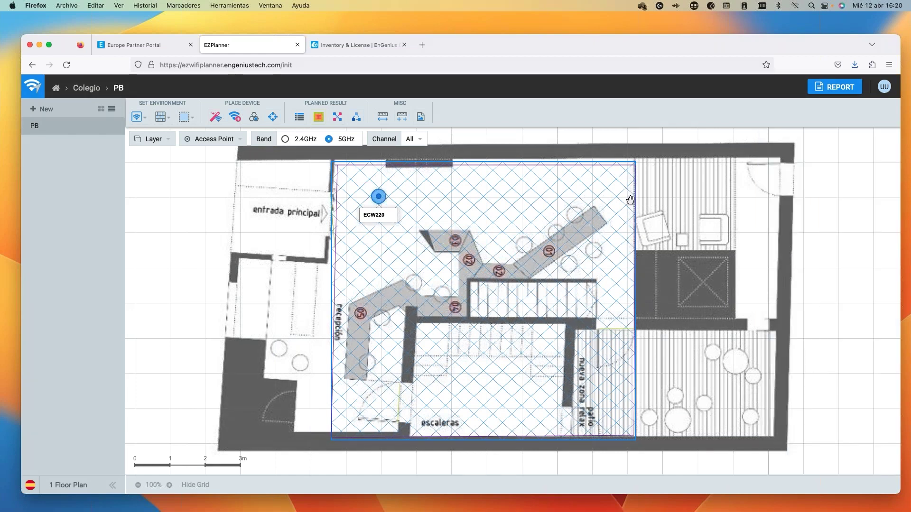
Show the 5GHz signal heatmap and drag the ECW220 to the room's right side near the stairs.
click(318, 121)
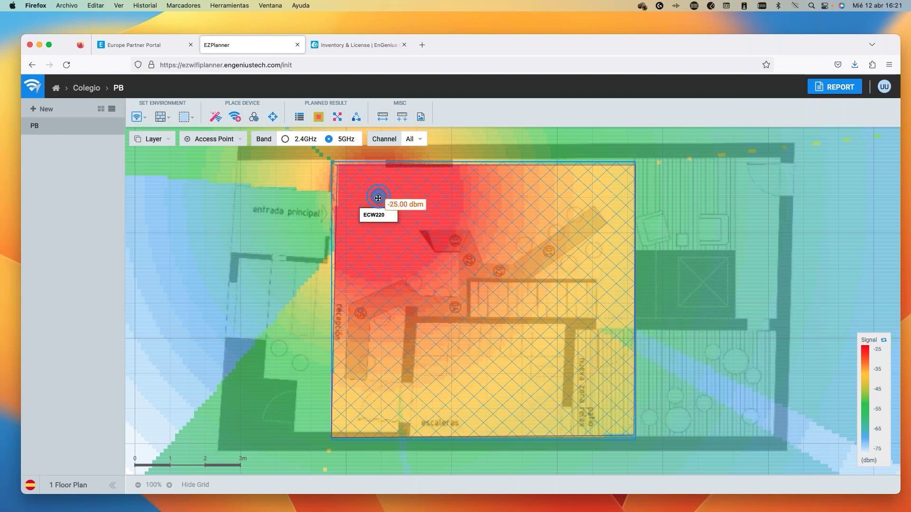
drag(380, 198, 594, 268)
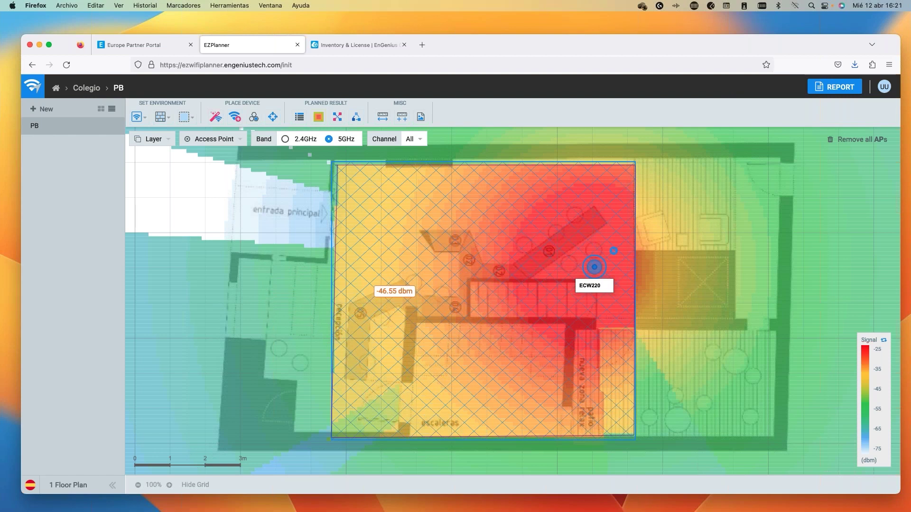
Inspect the ECW220's E-plane and H-plane radiation patterns for 2.4GHz and 5GHz.
click(591, 268)
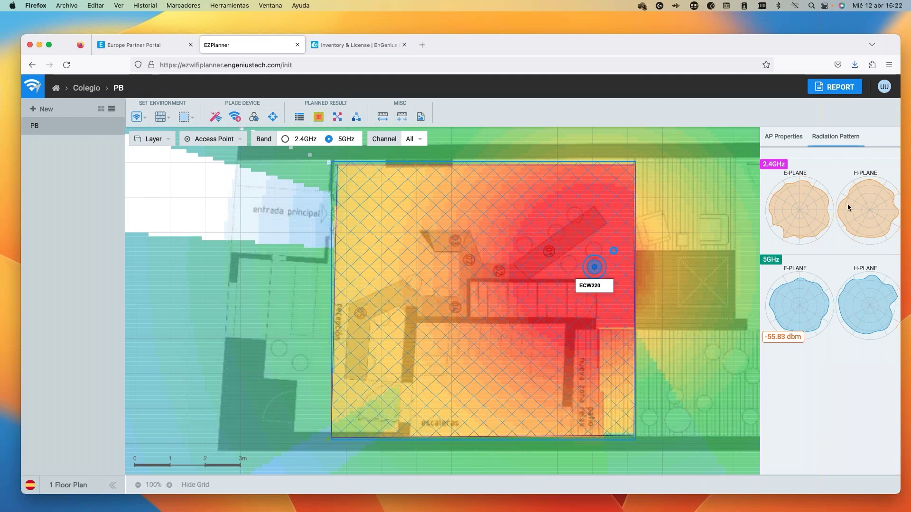
mouse_move(790, 229)
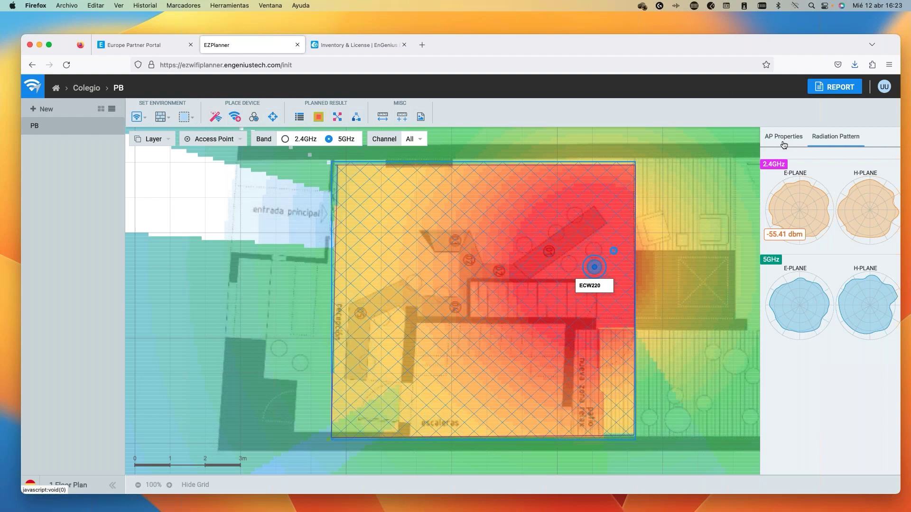
Close the ECW220's settings and move it toward the room's upper right.
click(784, 141)
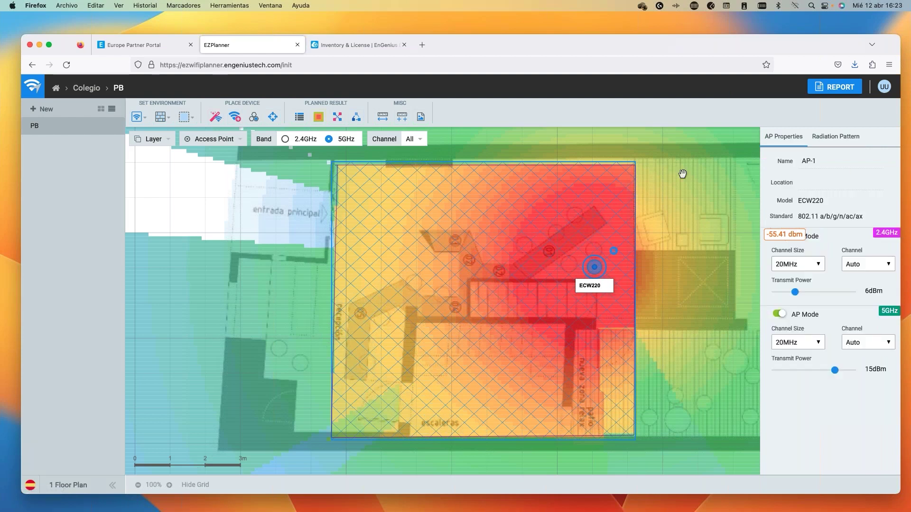
click(663, 249)
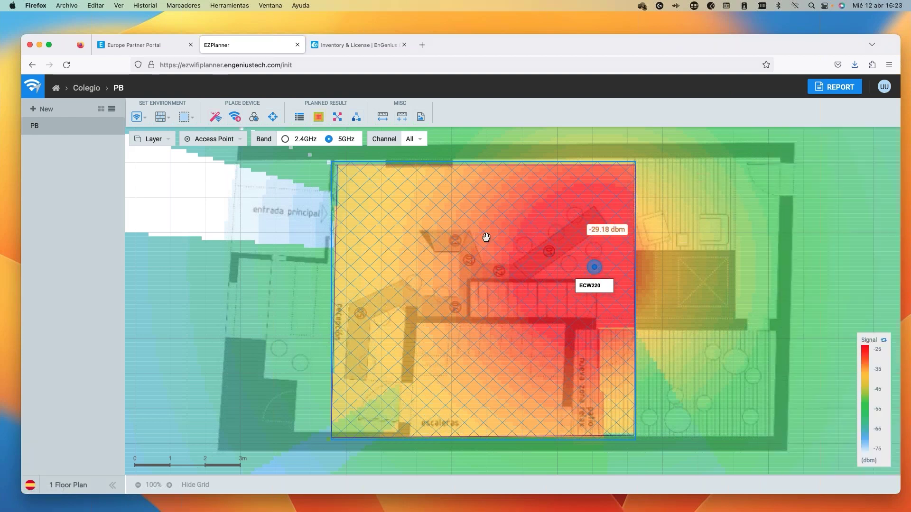
drag(594, 266, 560, 202)
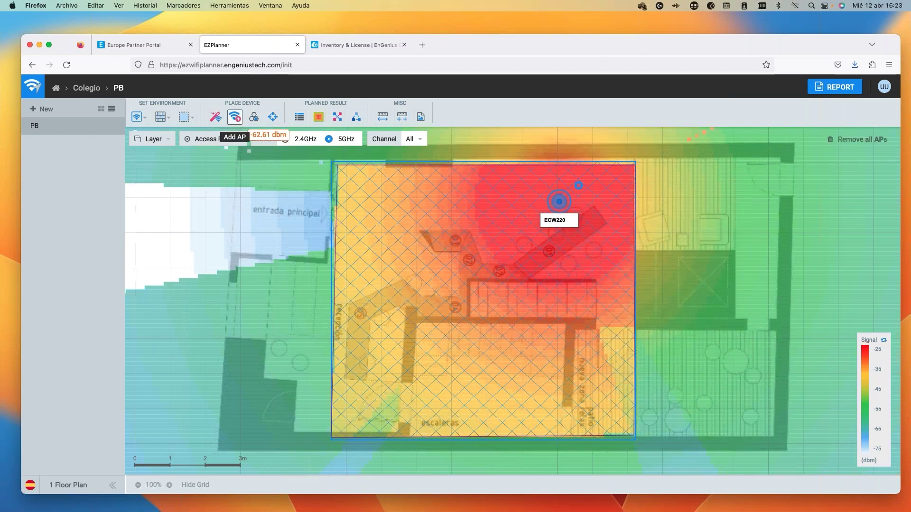
Add an ECW220S access point on the plan's left side, beside recepción.
click(234, 116)
scroll(463, 285, down, 2)
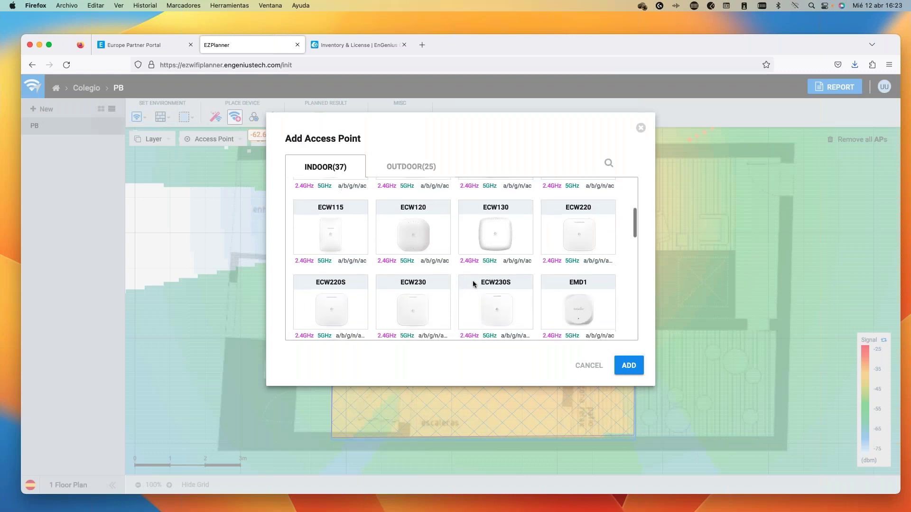
click(326, 304)
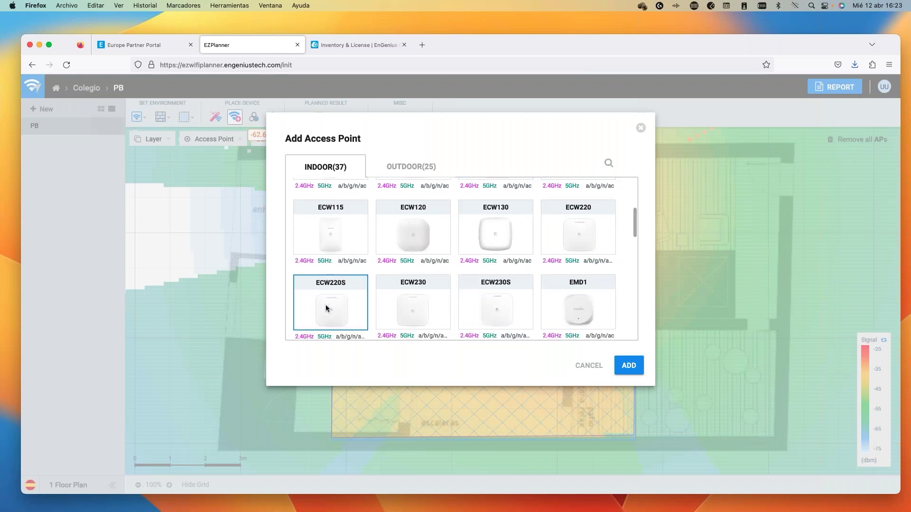
click(629, 366)
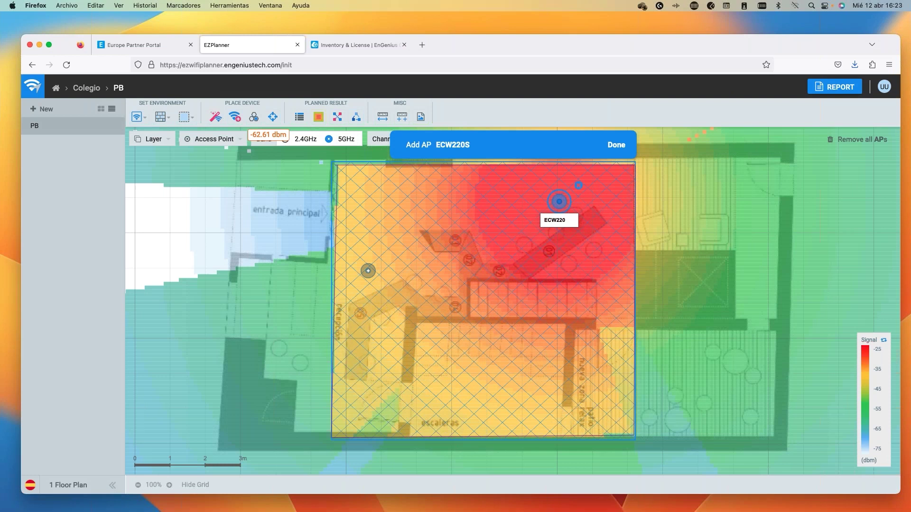
click(368, 270)
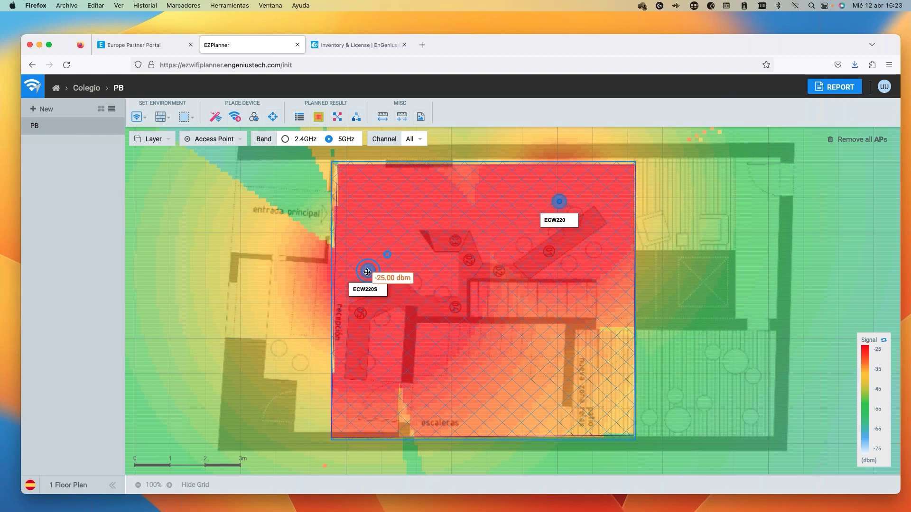
mouse_move(367, 271)
mouse_down()
mouse_move(410, 298)
mouse_move(362, 316)
mouse_move(363, 287)
mouse_up()
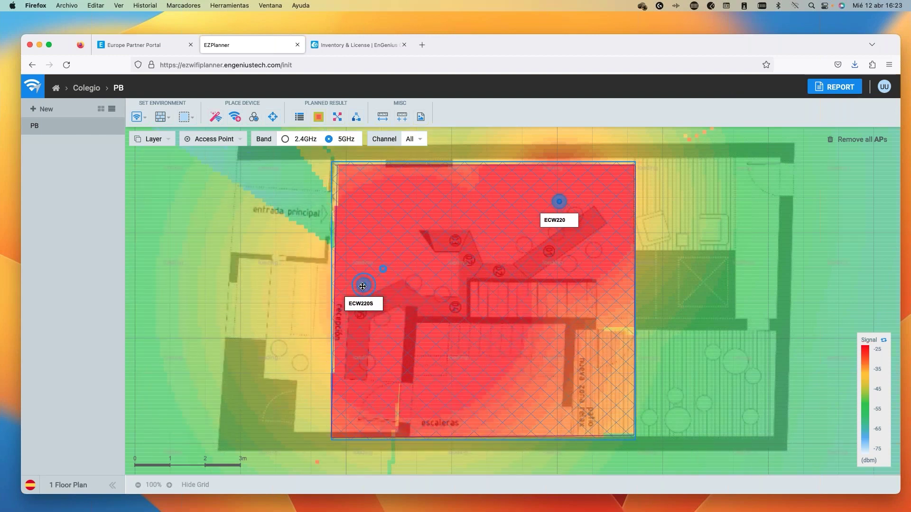
click(496, 306)
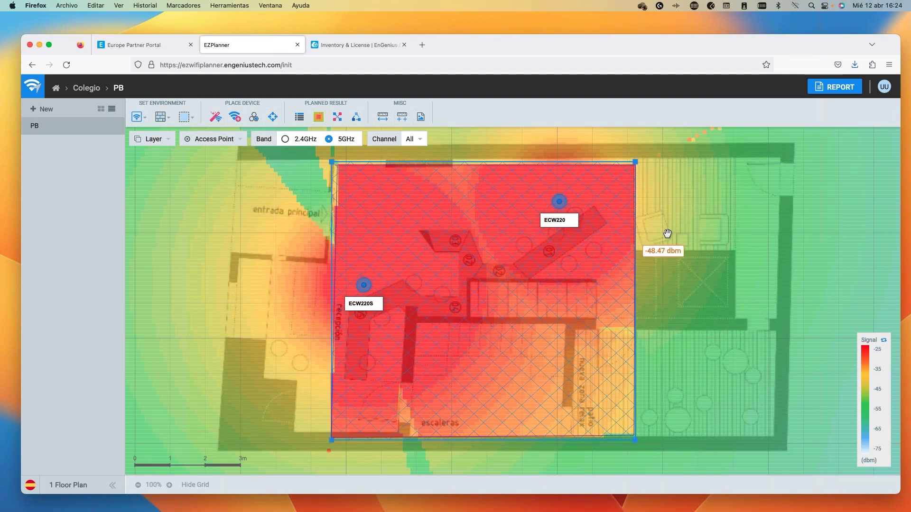
Generate the PB floor-plan report for Colegio with location ES, then advance to the Despliegue slide.
click(834, 93)
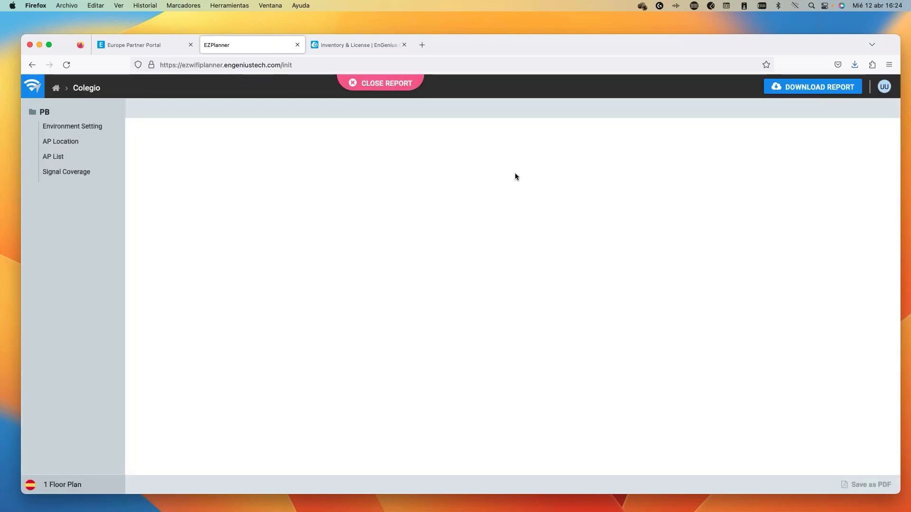
click(818, 87)
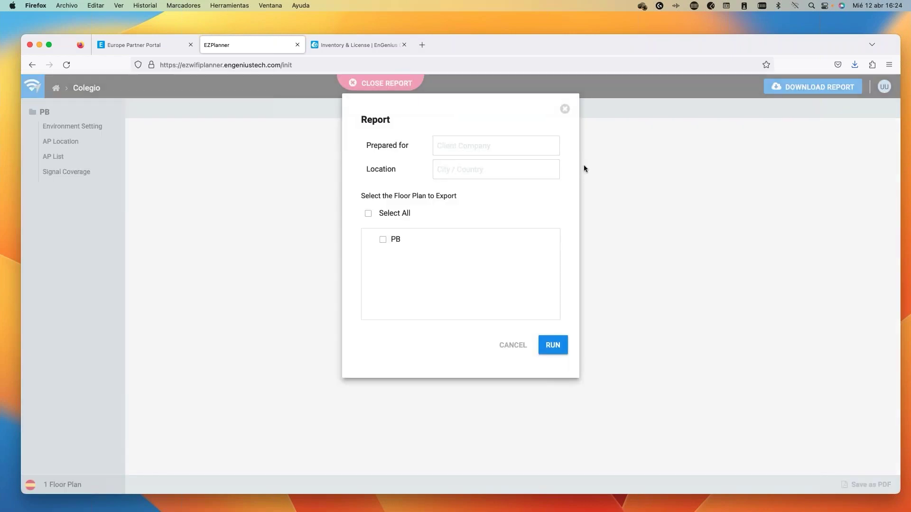
text(Colegio)
click(368, 214)
click(476, 176)
text(ES)
click(553, 345)
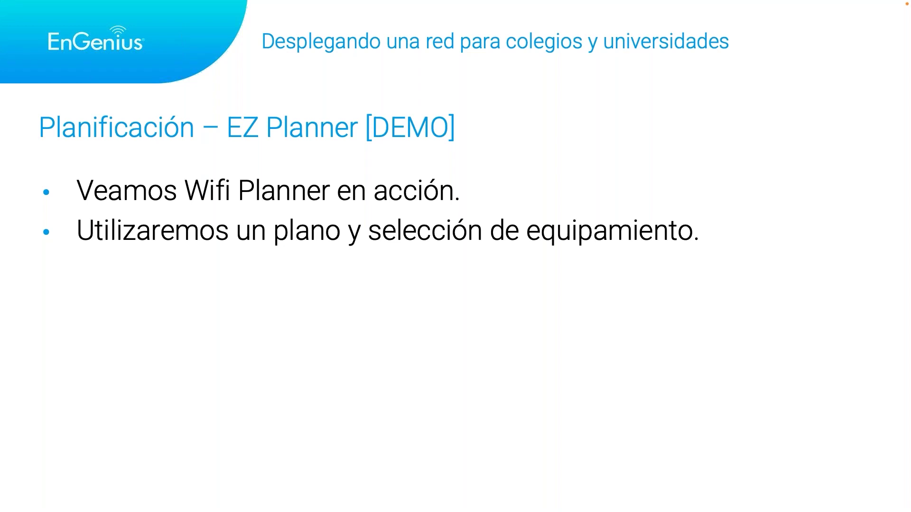
key(Right)
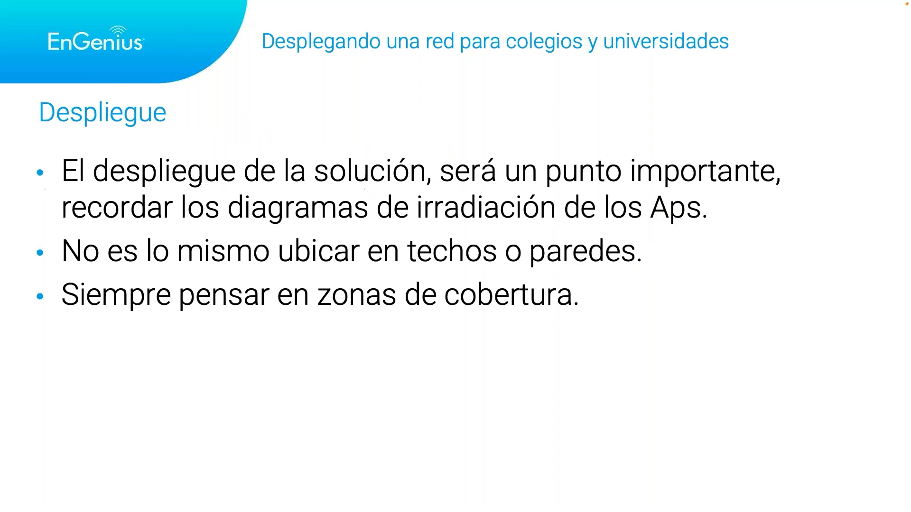
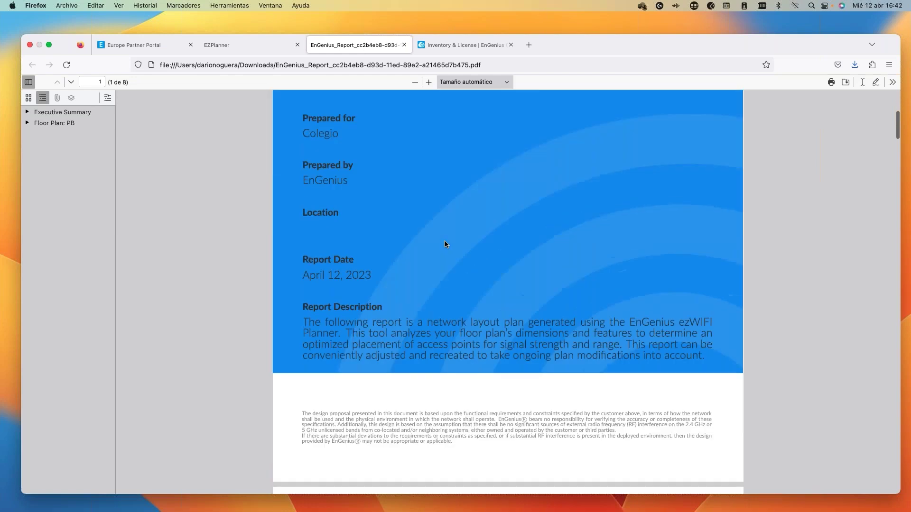
Return to the Inventory & License page, reload it, and sign in again with Google.
scroll(508, 292, down, 15)
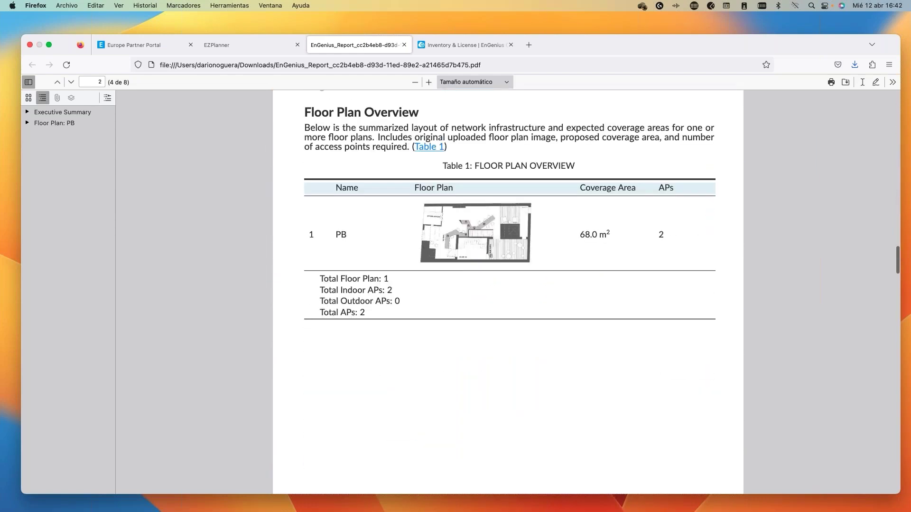
scroll(445, 253, down, 1)
scroll(459, 242, down, 10)
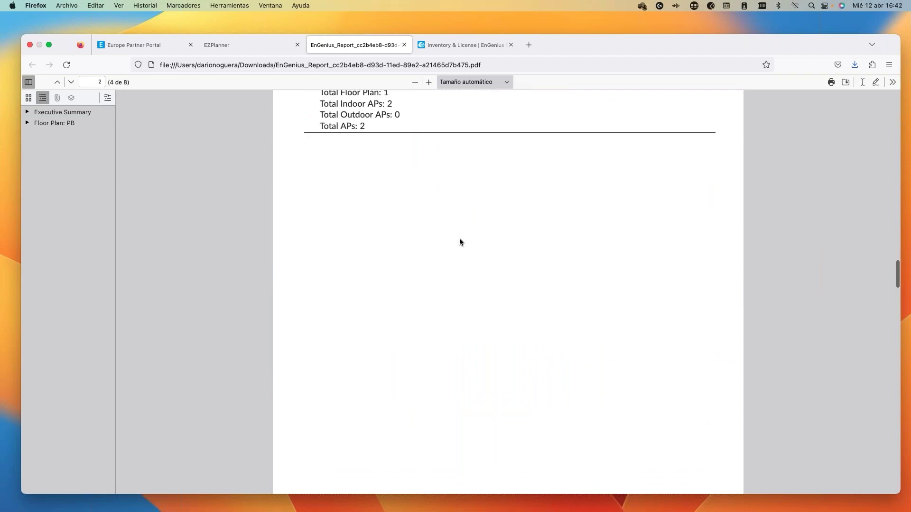
scroll(460, 242, down, 6)
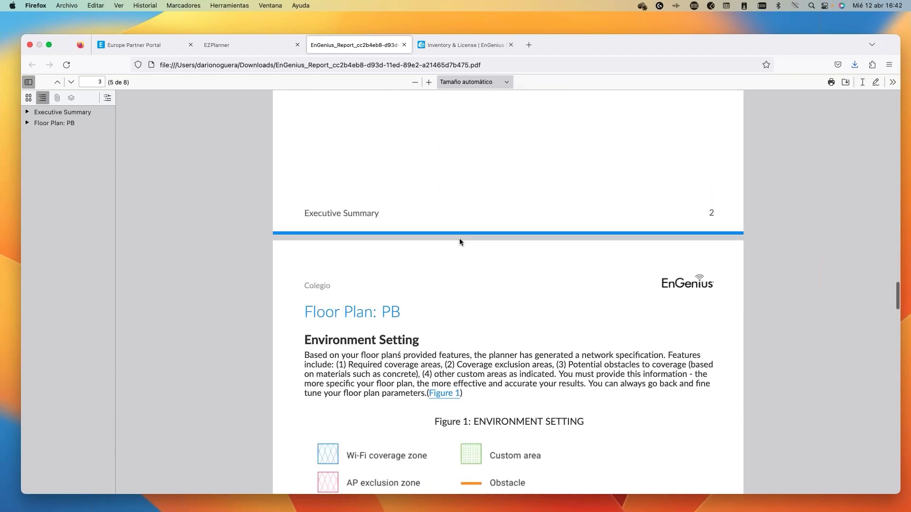
scroll(460, 357, down, 3)
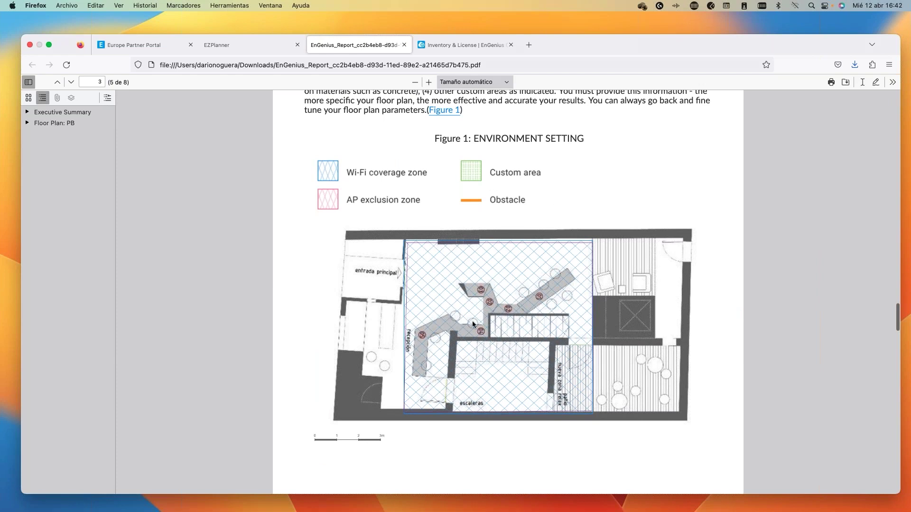
scroll(466, 375, down, 15)
scroll(465, 374, up, 2)
scroll(509, 283, up, 1)
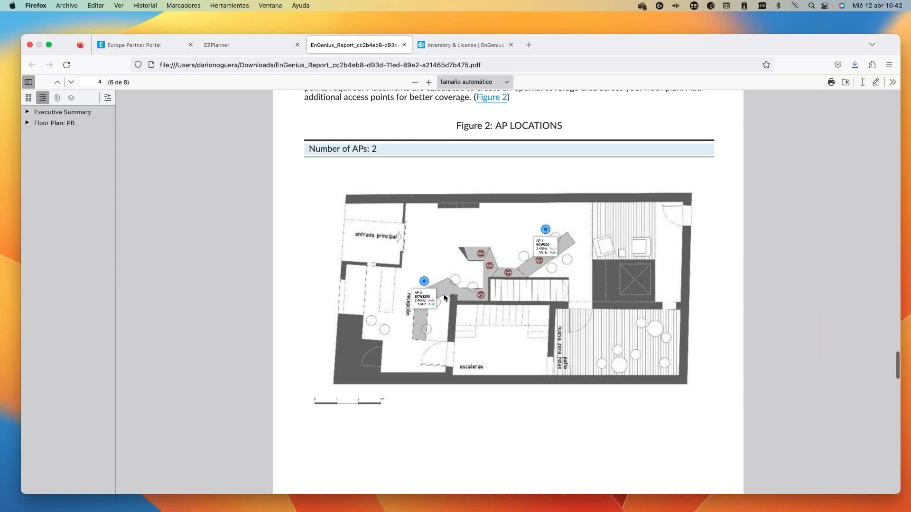
scroll(443, 294, down, 12)
scroll(443, 295, down, 1)
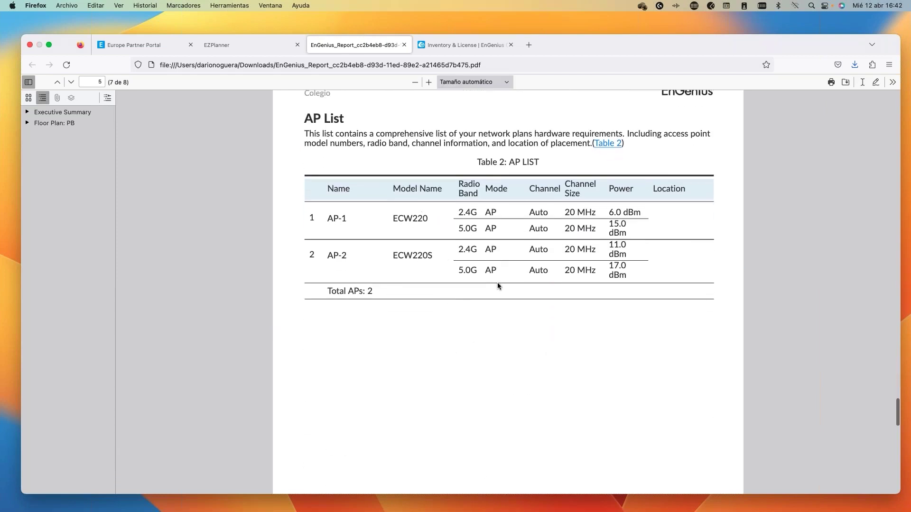
scroll(500, 315, down, 15)
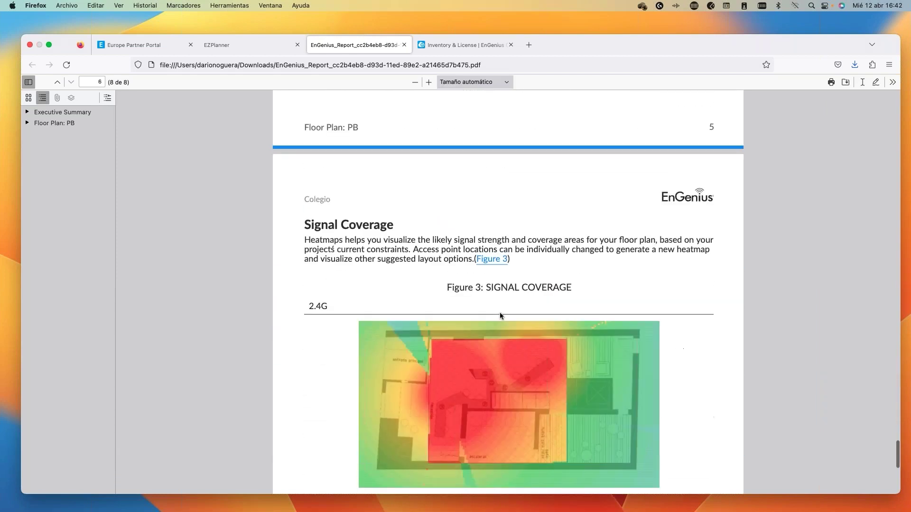
scroll(499, 315, down, 5)
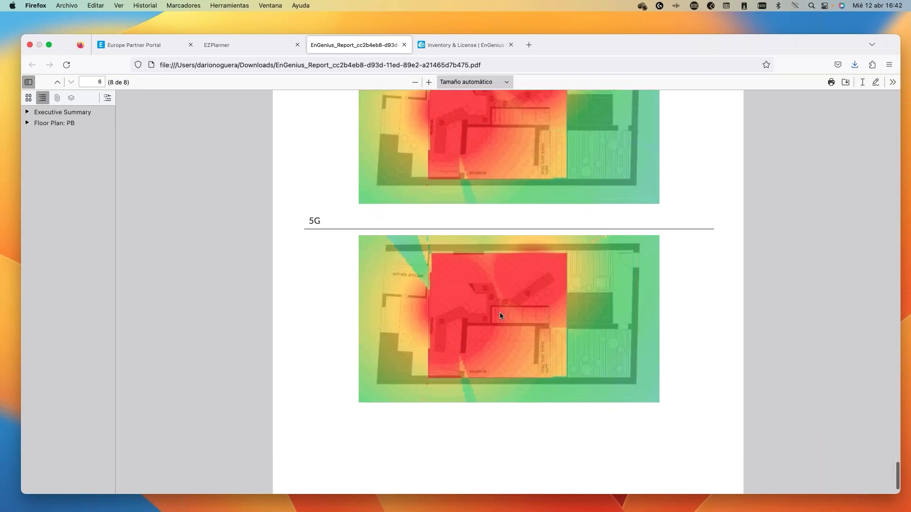
scroll(500, 315, up, 4)
scroll(500, 314, up, 20)
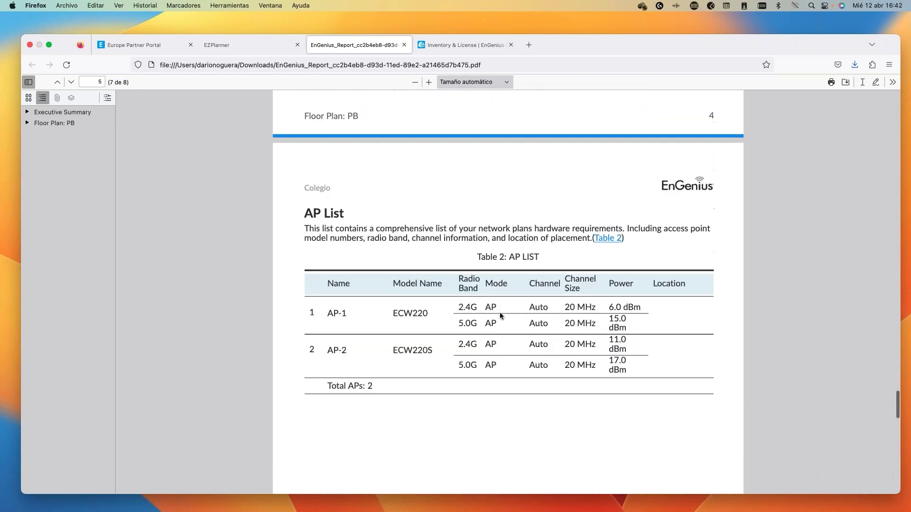
scroll(500, 312, up, 20)
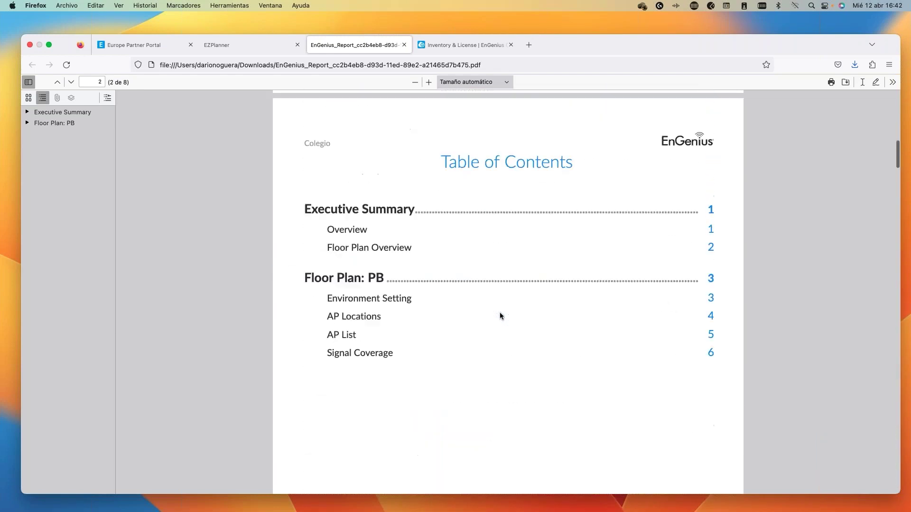
scroll(500, 312, down, 10)
scroll(500, 312, up, 10)
scroll(501, 317, down, 5)
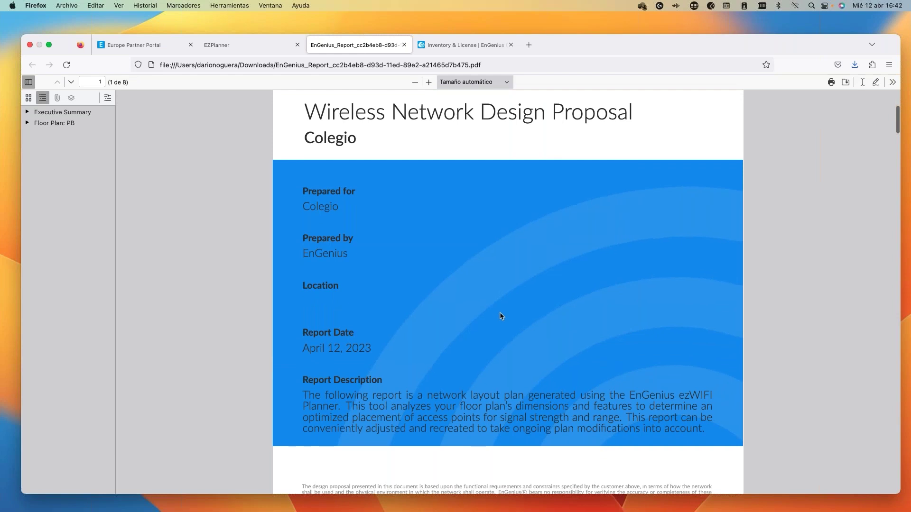
scroll(501, 316, down, 5)
scroll(500, 313, down, 4)
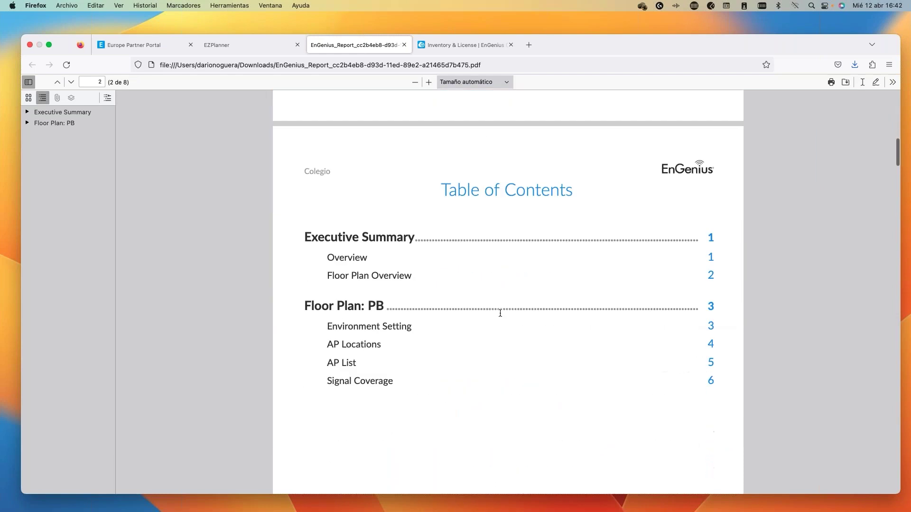
scroll(500, 313, down, 10)
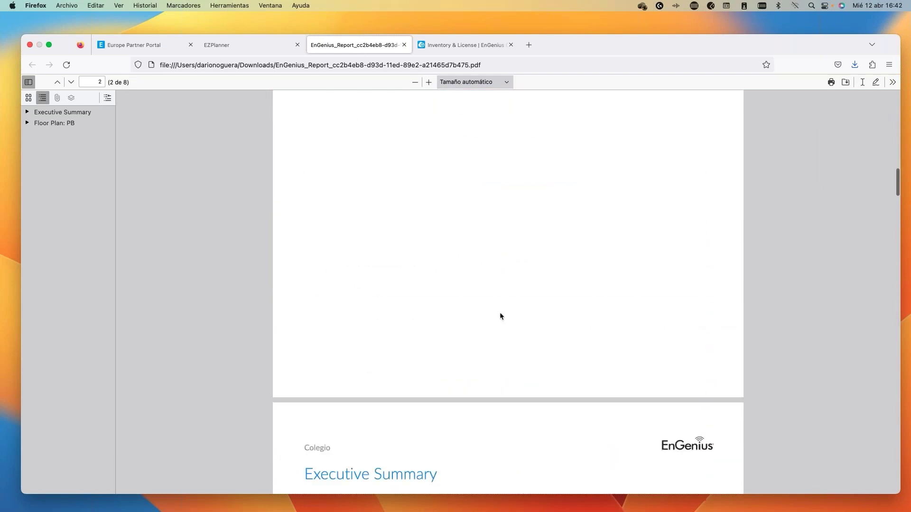
scroll(500, 316, down, 10)
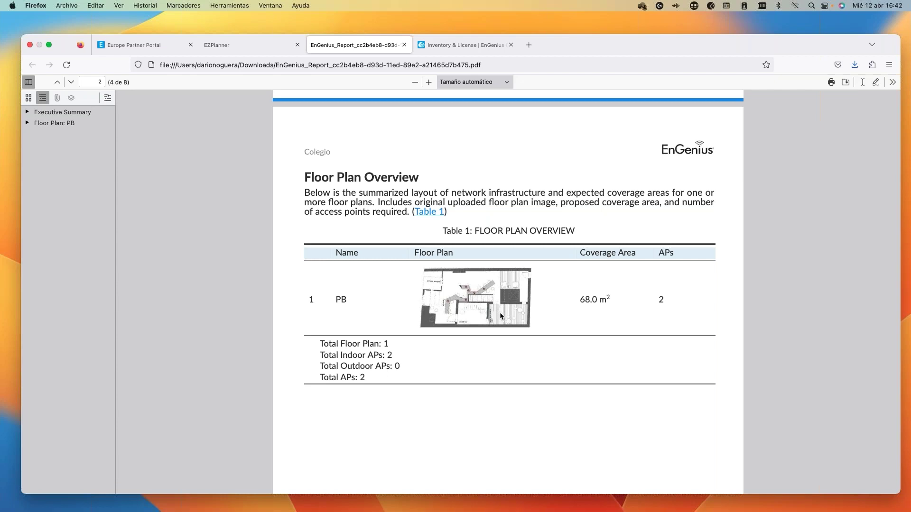
scroll(500, 315, up, 10)
scroll(500, 314, up, 10)
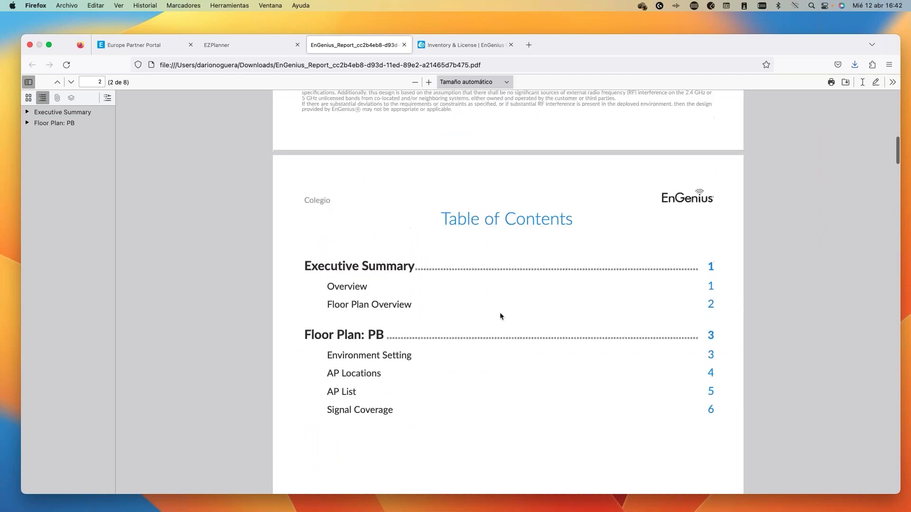
scroll(500, 316, up, 6)
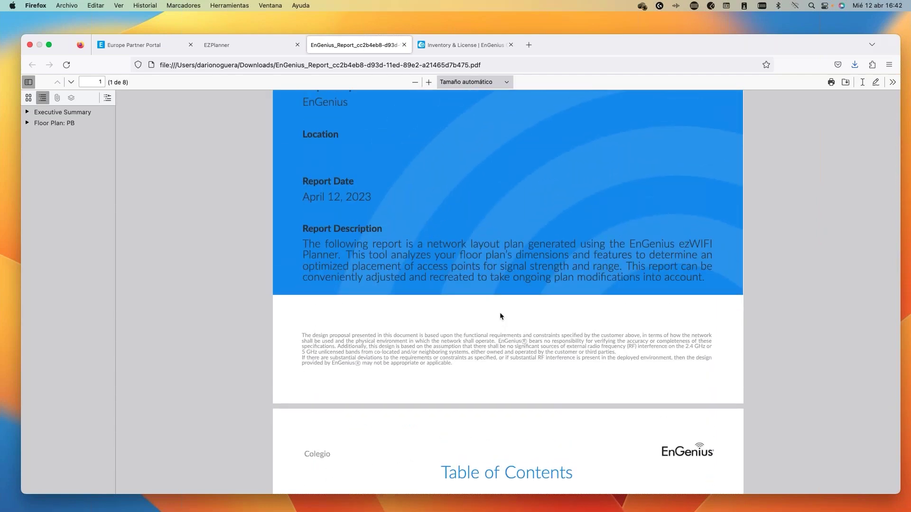
click(472, 51)
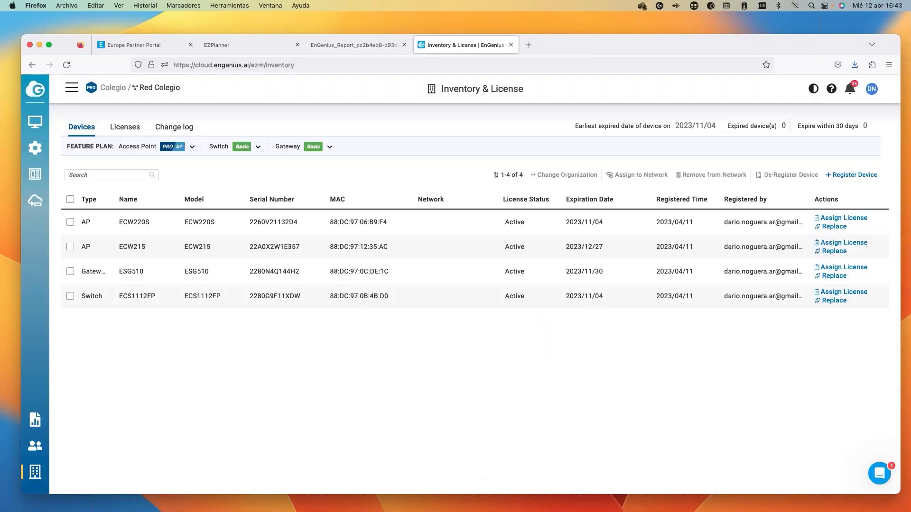
click(62, 68)
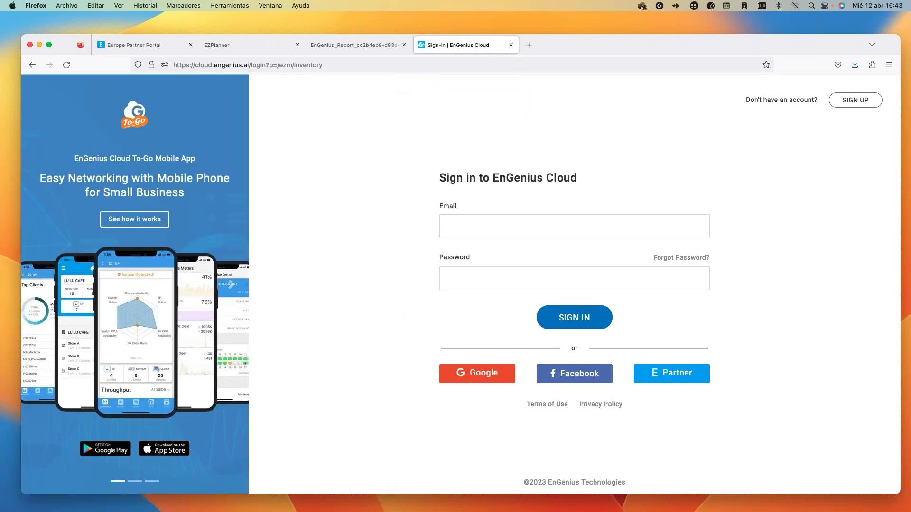
click(464, 379)
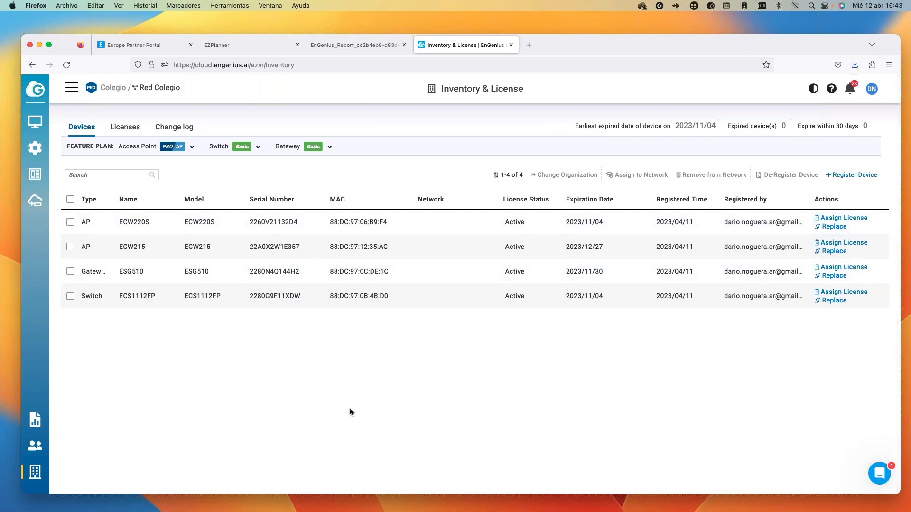
Check the organization tree, expanding and collapsing Engenius Site, then close the panel.
click(74, 91)
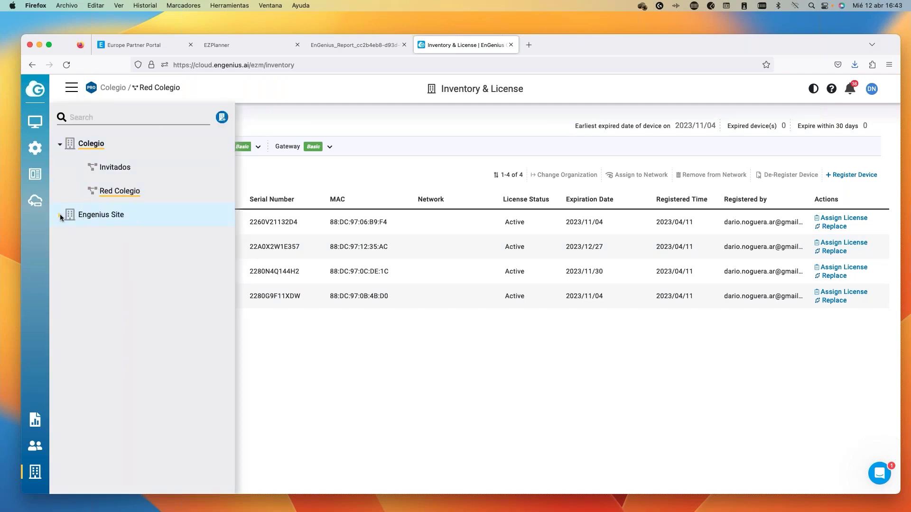
click(59, 215)
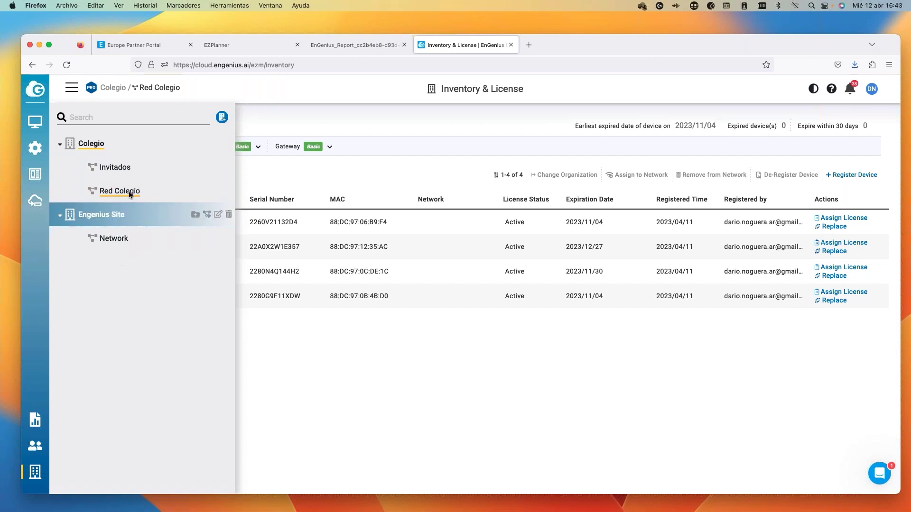
click(57, 217)
click(373, 339)
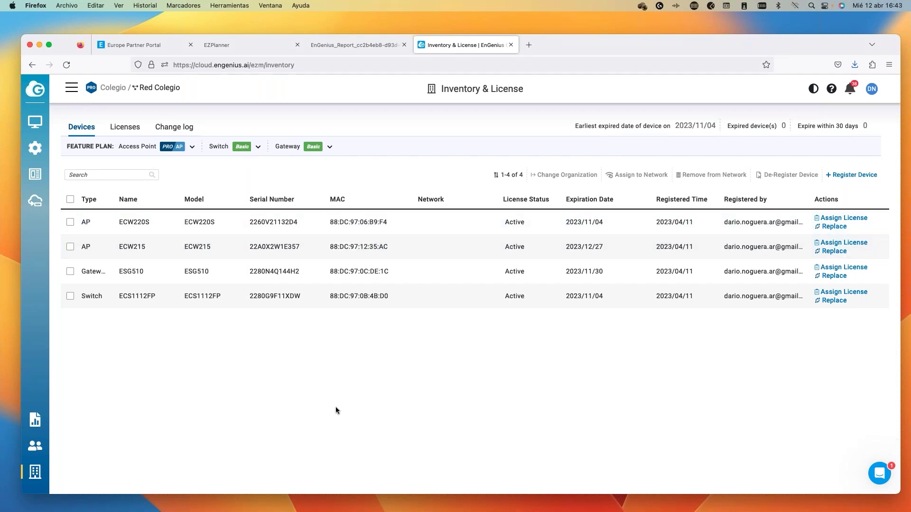
click(855, 178)
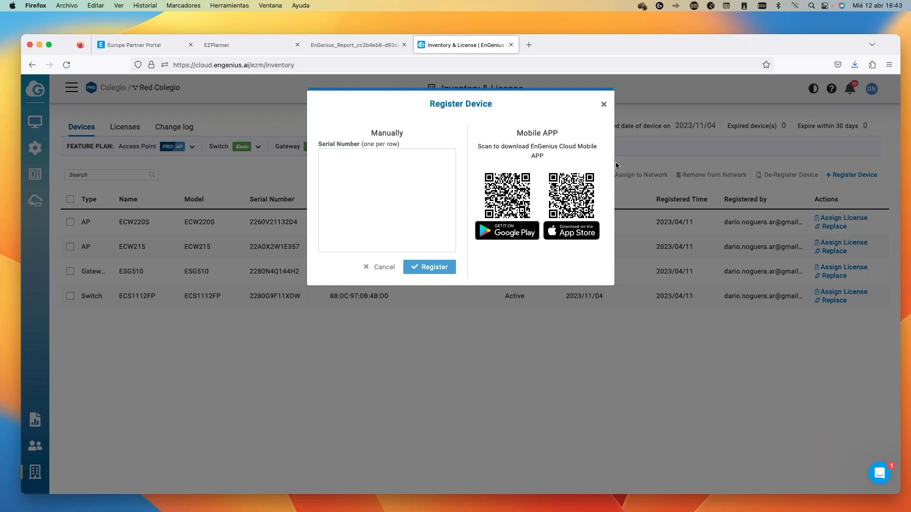
click(604, 105)
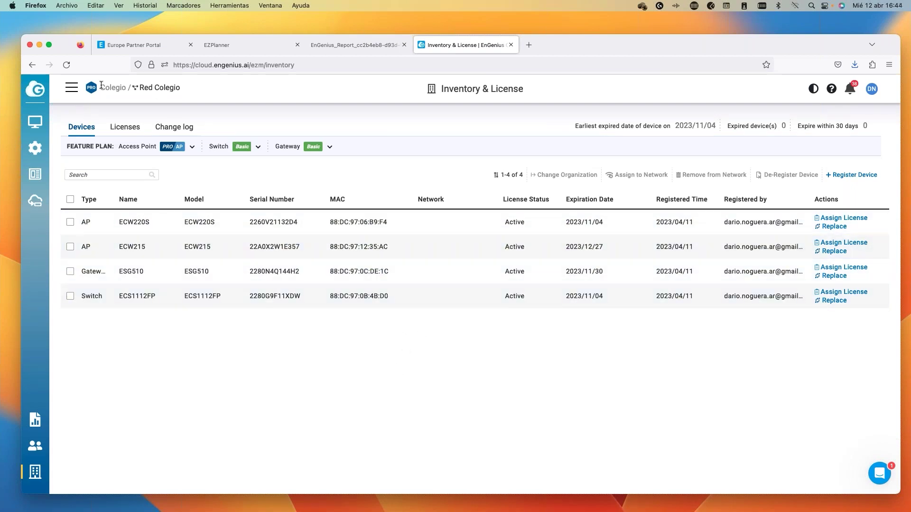
Assign the ECS1112FP switch, ESG510 gateway and ECW220S access point to Red Colegio.
click(72, 88)
click(71, 295)
click(71, 273)
click(70, 222)
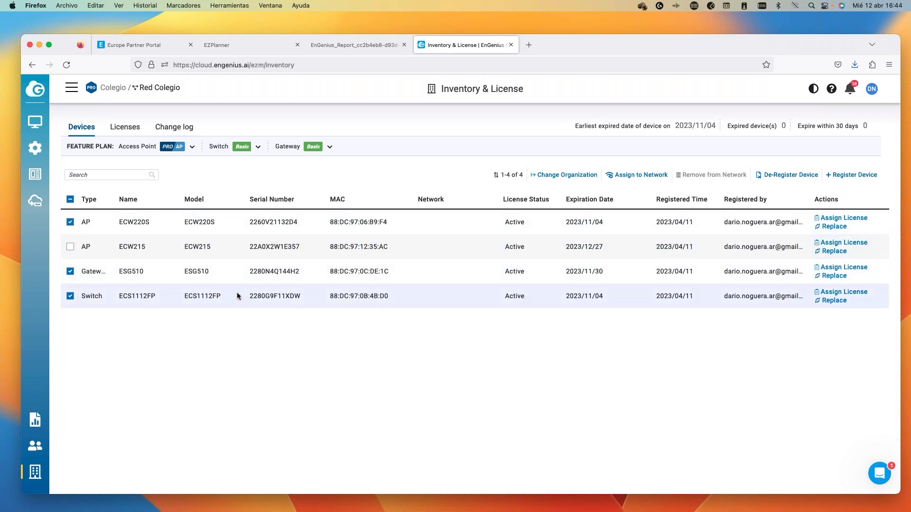
click(626, 174)
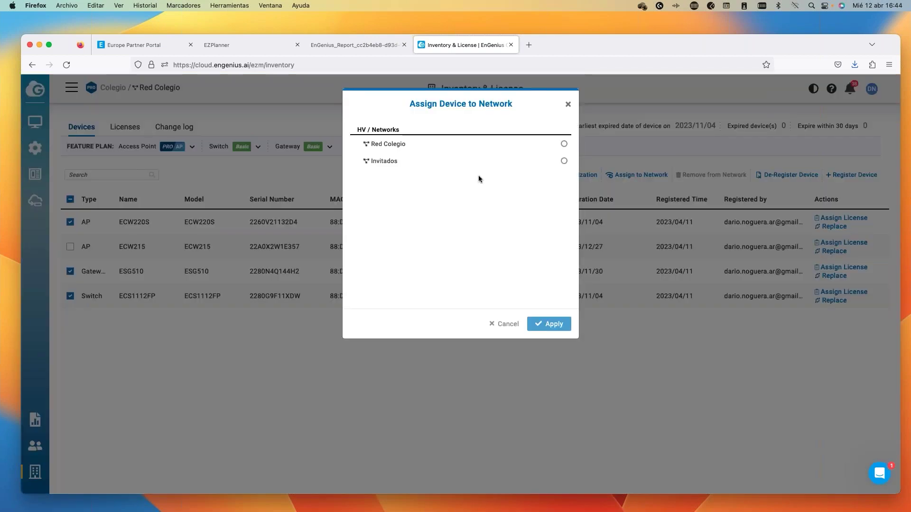
click(564, 144)
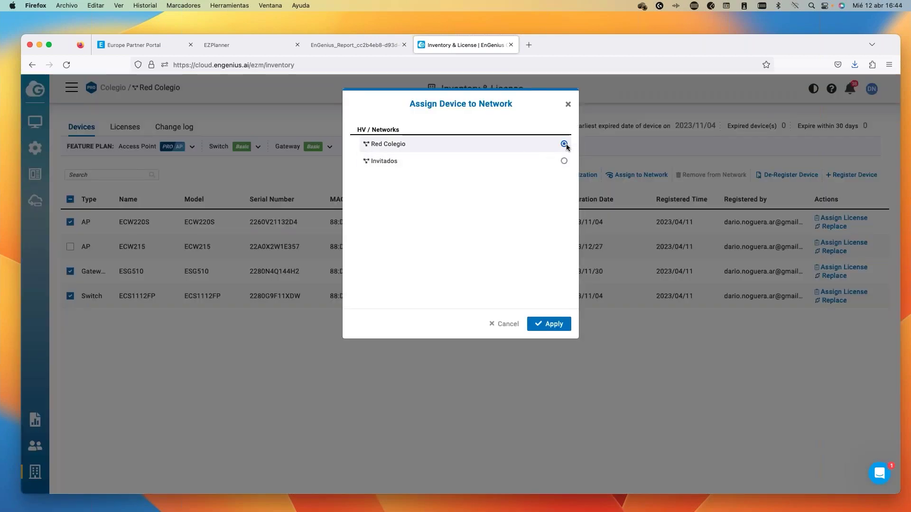
click(551, 325)
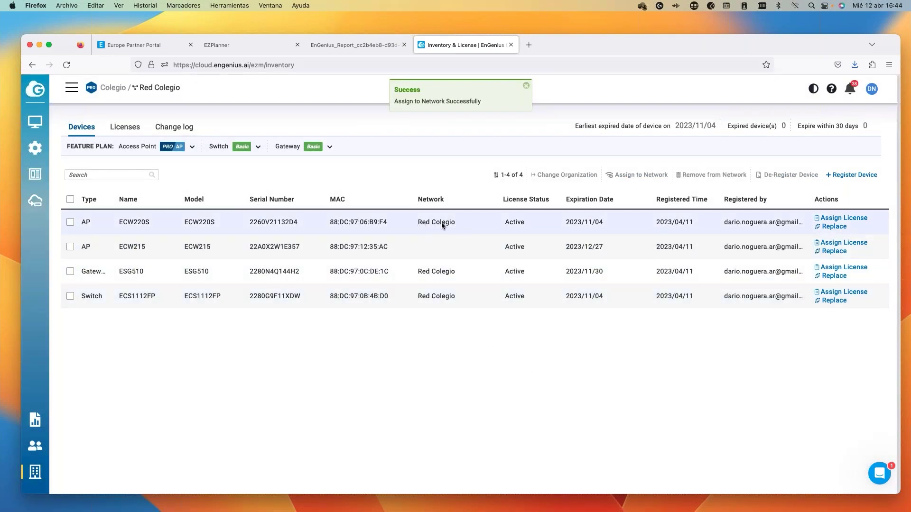
Assign the ECW215 access point to Invitados and open the network dashboard.
click(70, 247)
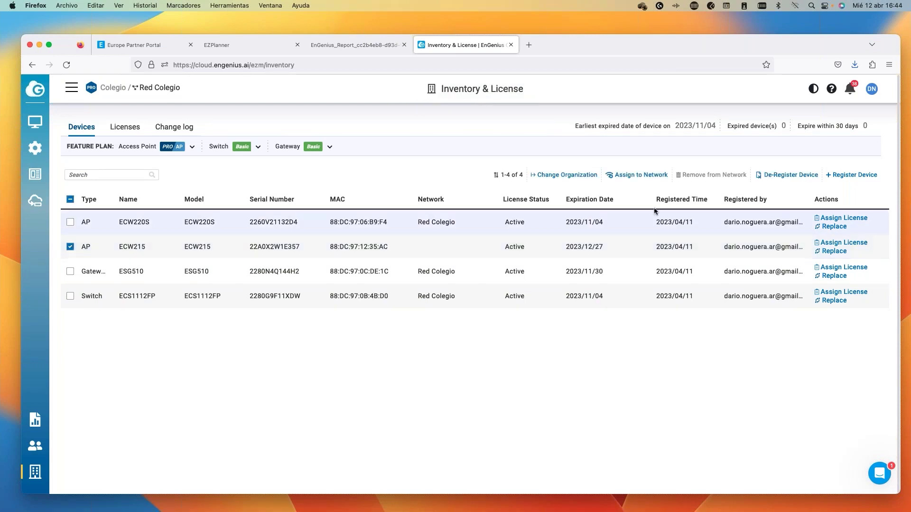
click(637, 175)
click(564, 162)
click(554, 321)
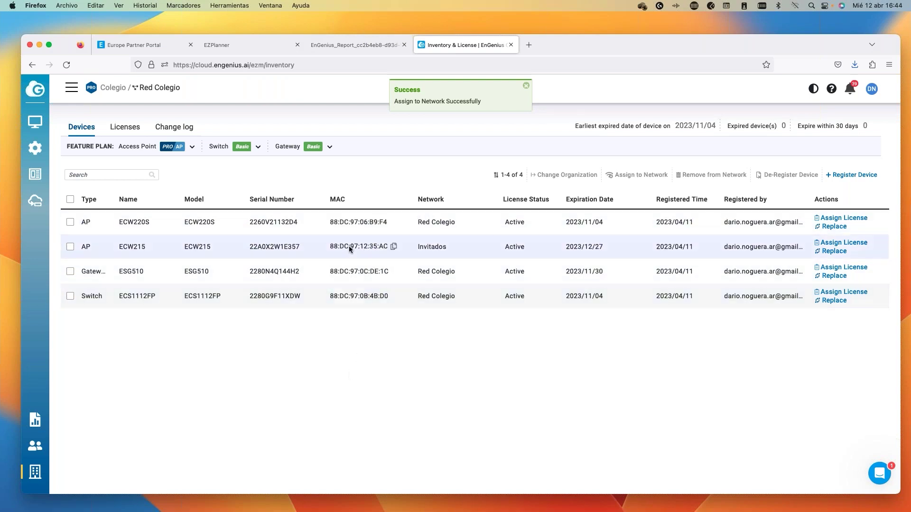
mouse_move(35, 125)
click(78, 139)
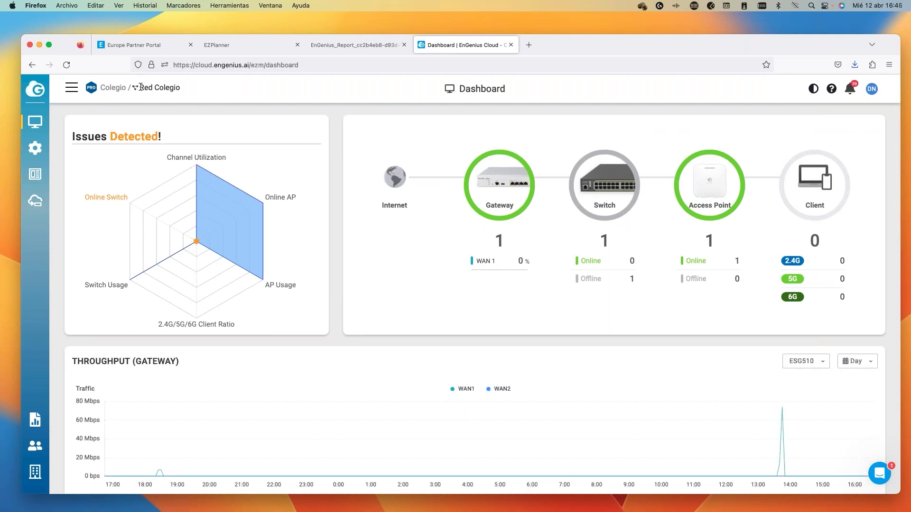
View the Invitados dashboard, switch back to Red Colegio, and reveal the Configure > Gateway submenu.
drag(141, 87, 180, 88)
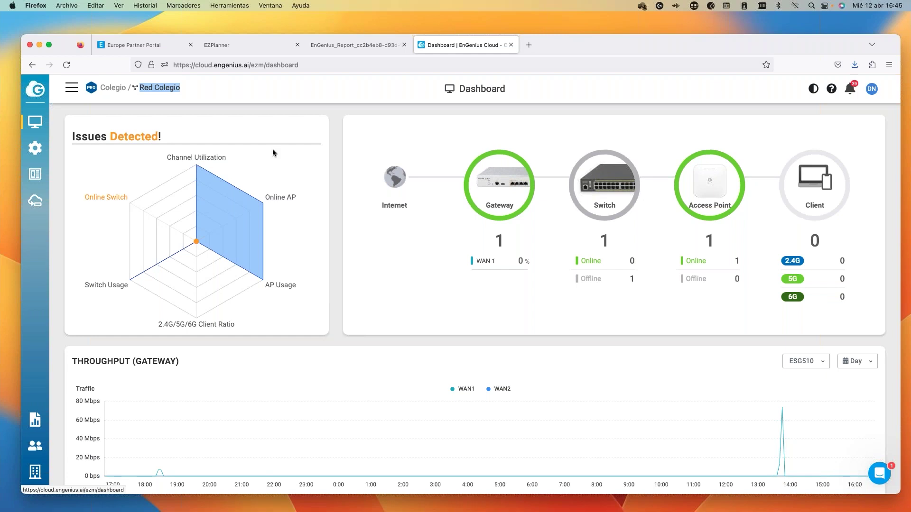
click(72, 89)
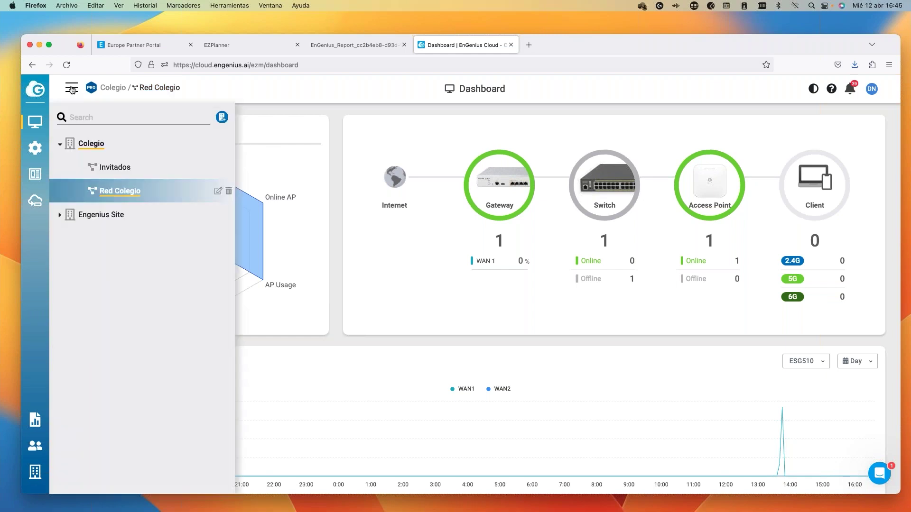
click(122, 171)
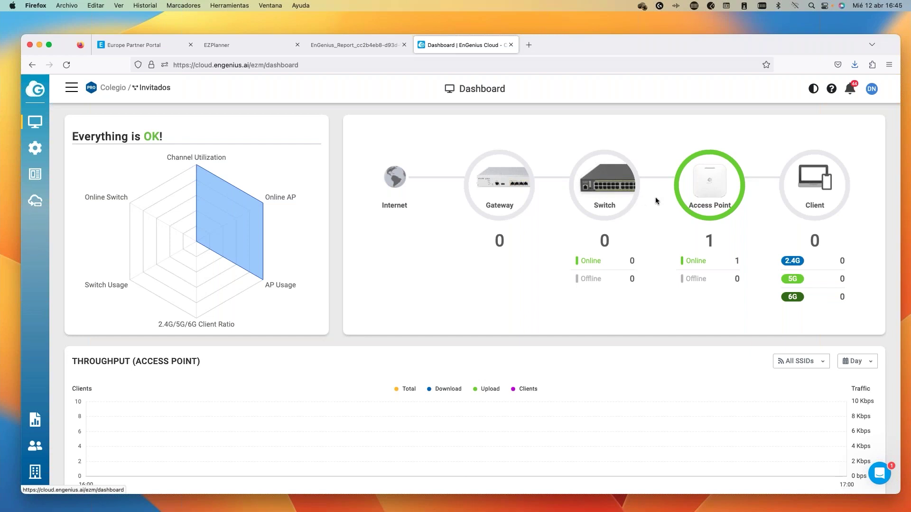
click(72, 87)
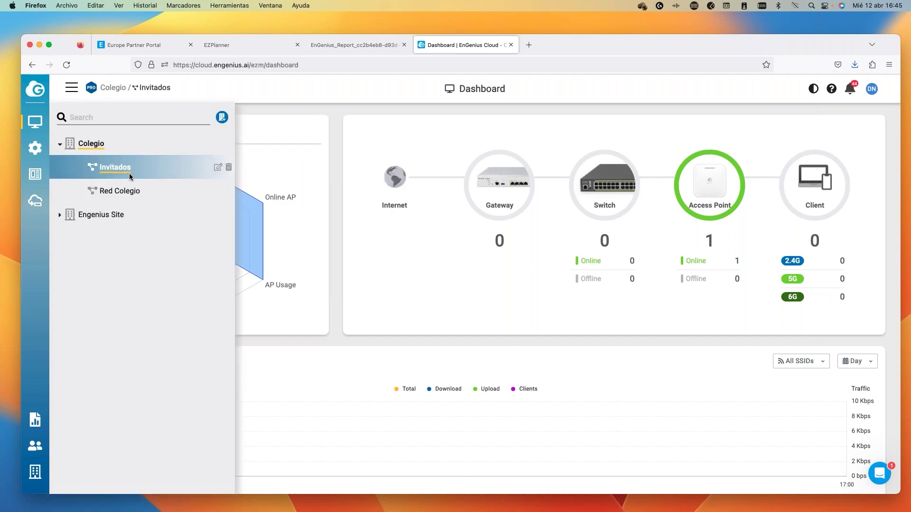
click(113, 189)
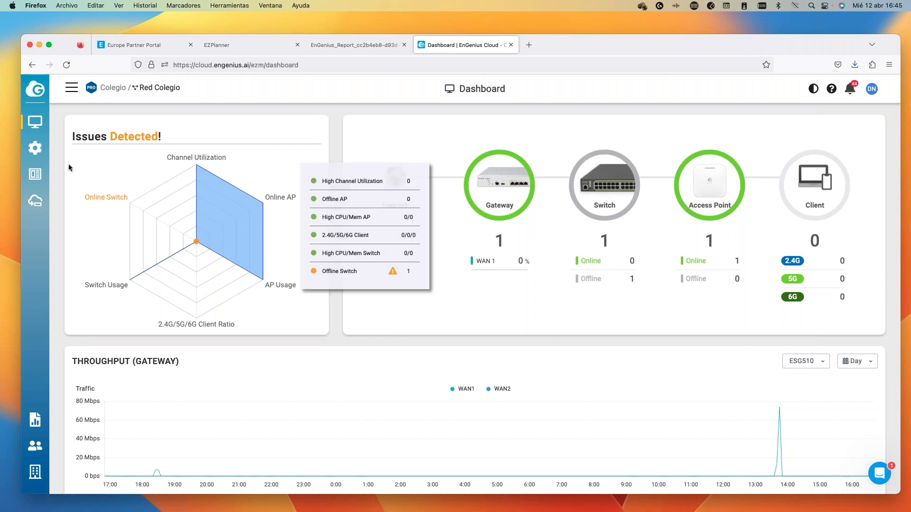
mouse_move(23, 147)
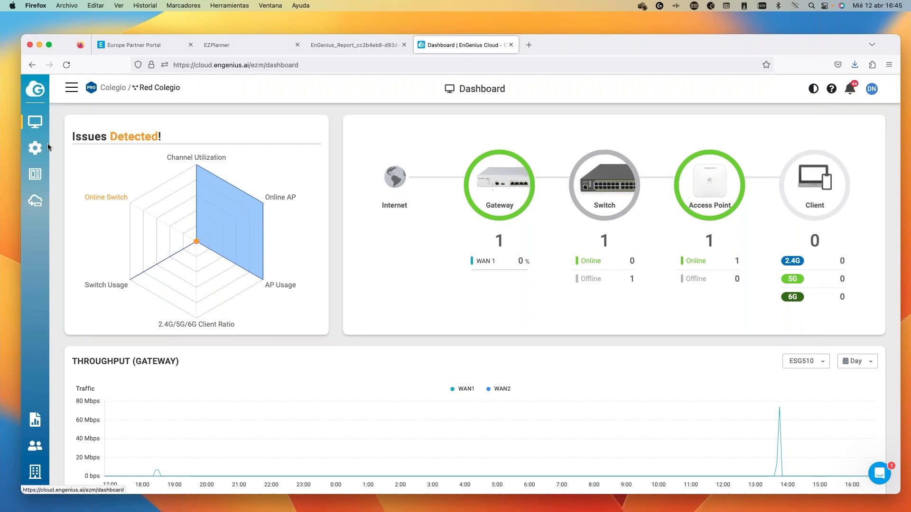
mouse_move(83, 191)
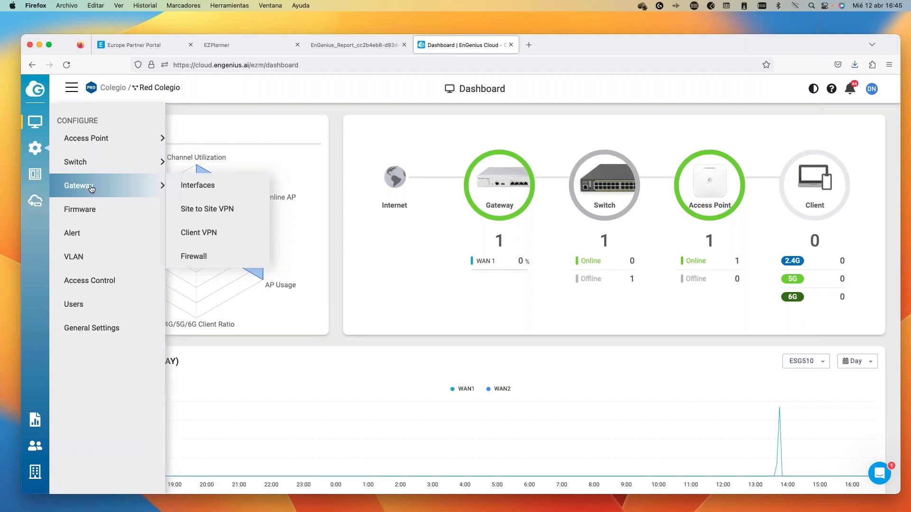
Under Gateway > Interfaces LAN, add an interface named 'Red profesores' and begin its IP with 10.
click(214, 192)
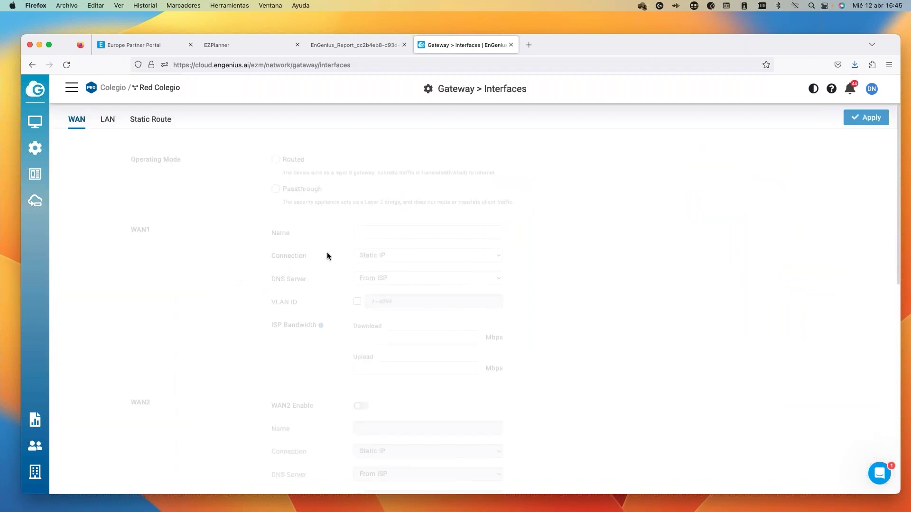
click(108, 121)
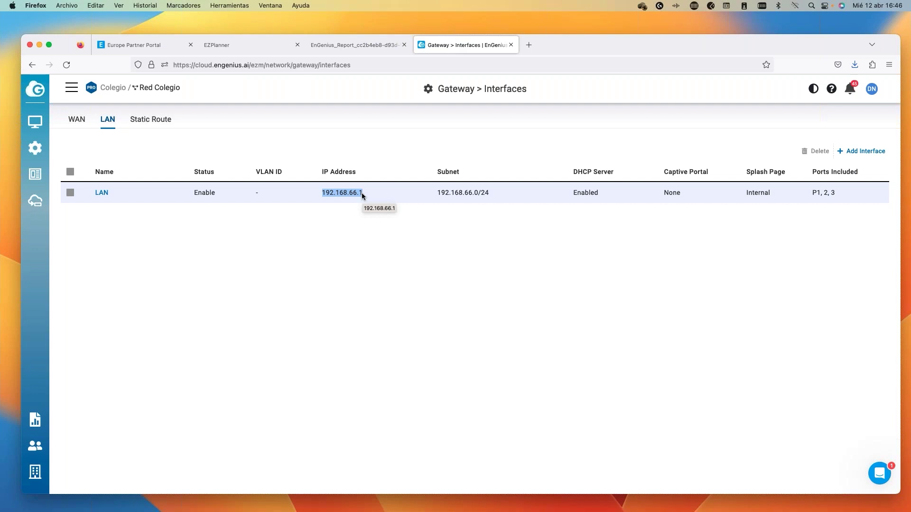
click(371, 265)
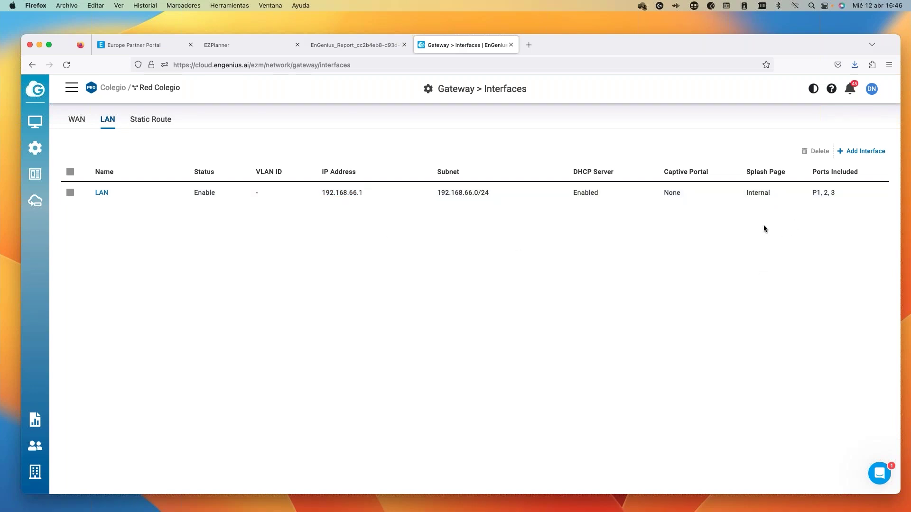
click(861, 151)
click(347, 152)
text(Red profesores)
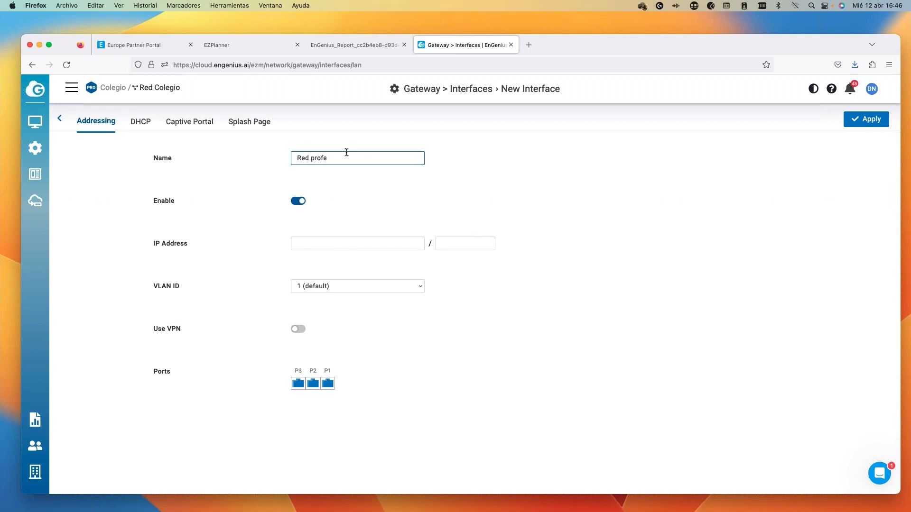
click(344, 245)
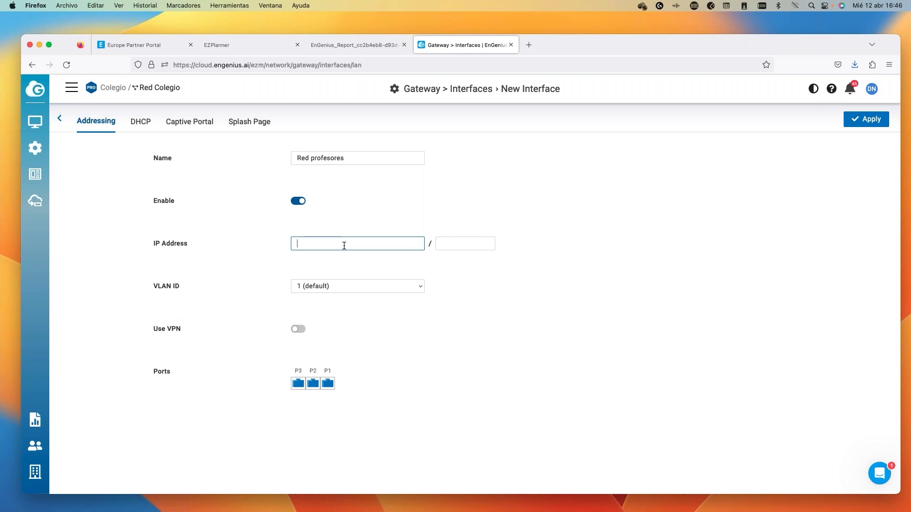
text(10.)
Complete the interface address as 10.20.0.1/24 after checking the addressing plan slide.
key(ctrl+Right)
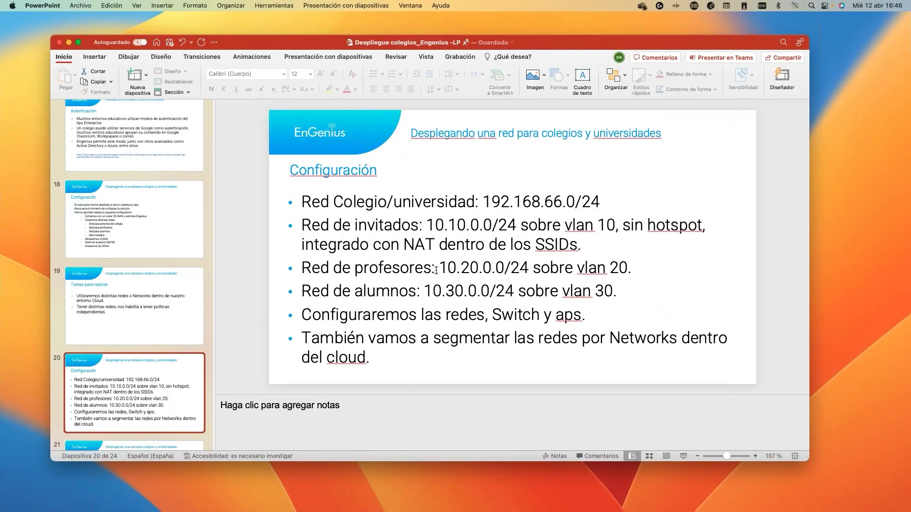
key(ctrl+Left)
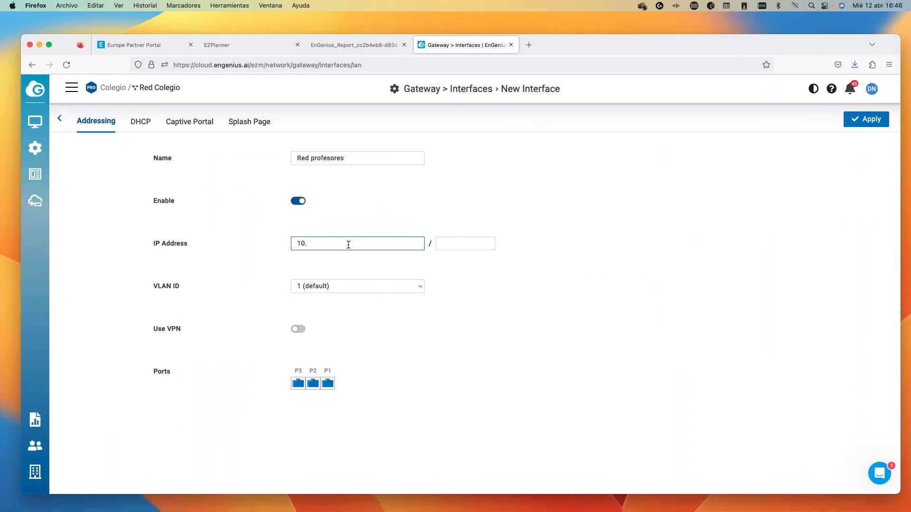
text(20.0.1)
click(457, 245)
text(24)
Create VLAN 20 named 'Vlan profesores' for the interface.
click(376, 287)
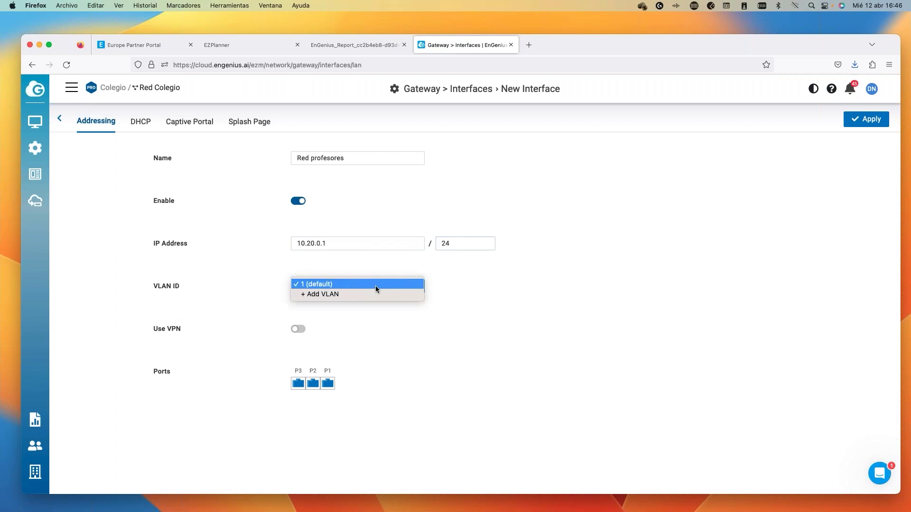
click(345, 294)
click(444, 137)
text(20)
key(Tab)
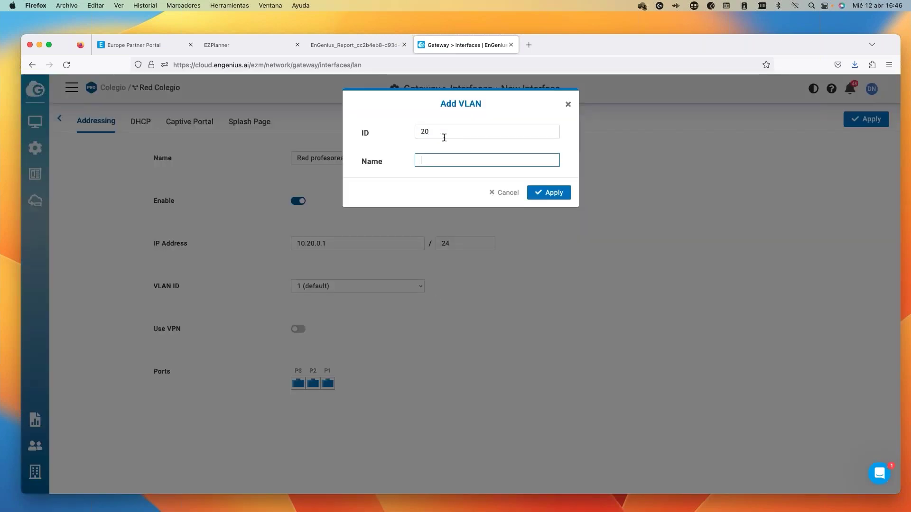
text(Vlan profesores)
click(550, 193)
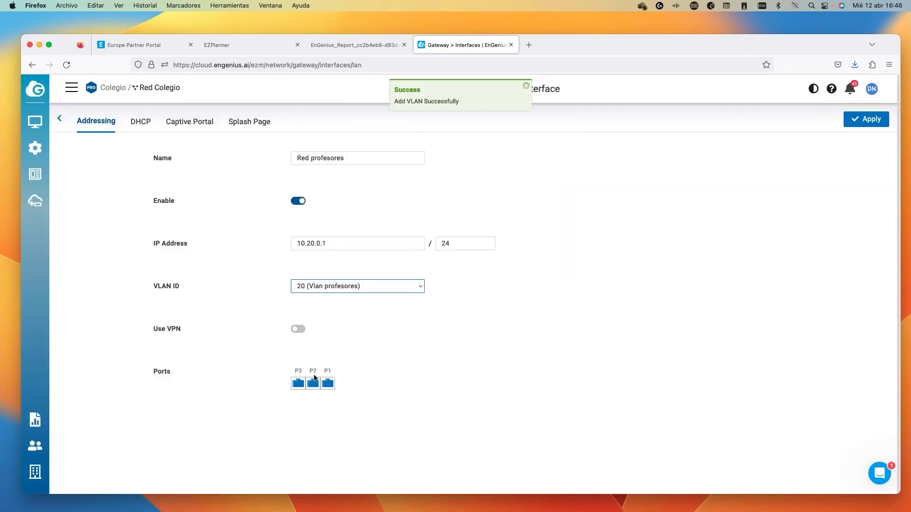
Limit the interface to port P1 by removing P3 and P2, save it, and return to the list.
click(298, 384)
click(313, 384)
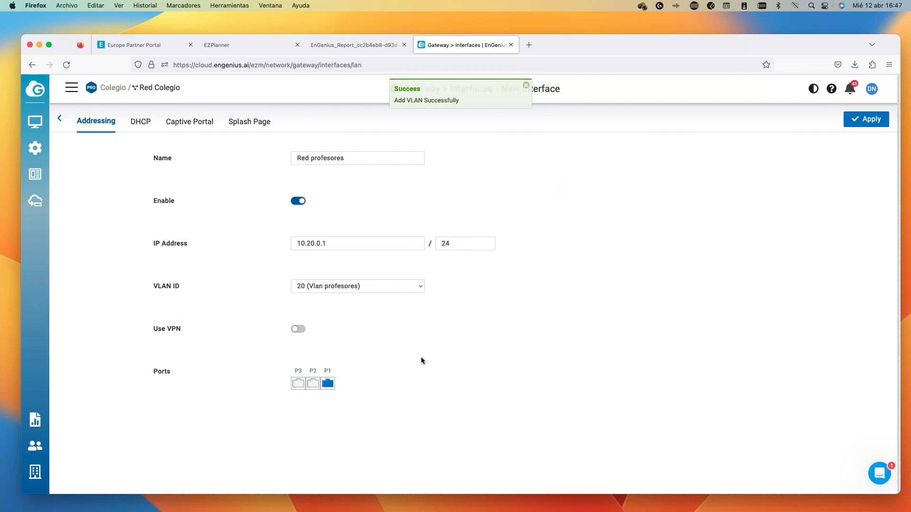
click(142, 123)
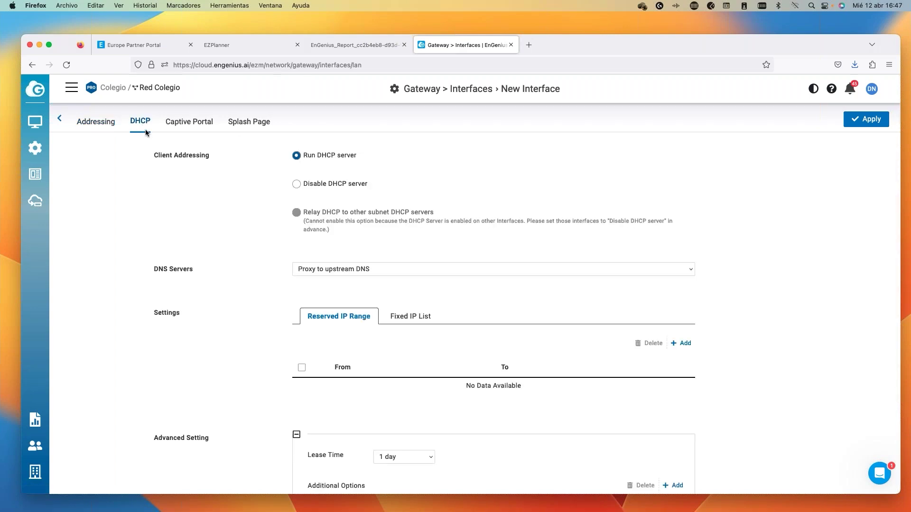
click(109, 130)
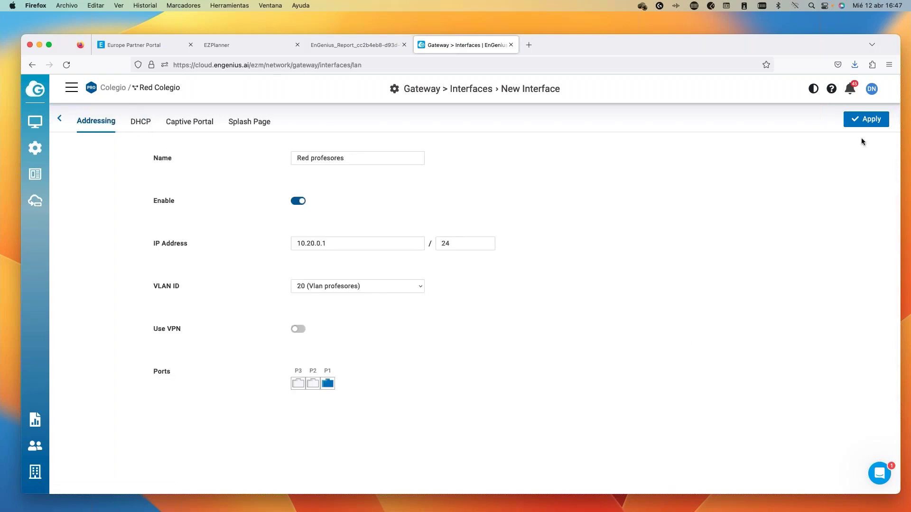
click(878, 124)
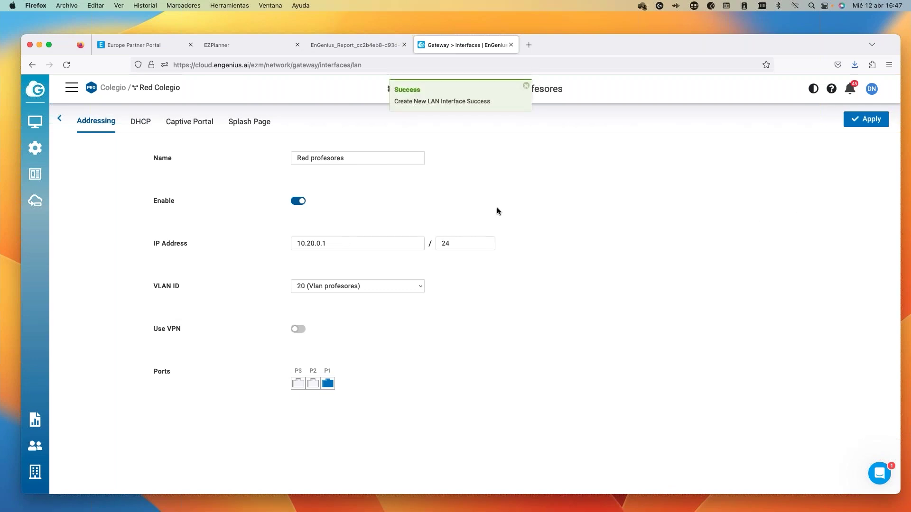
click(60, 119)
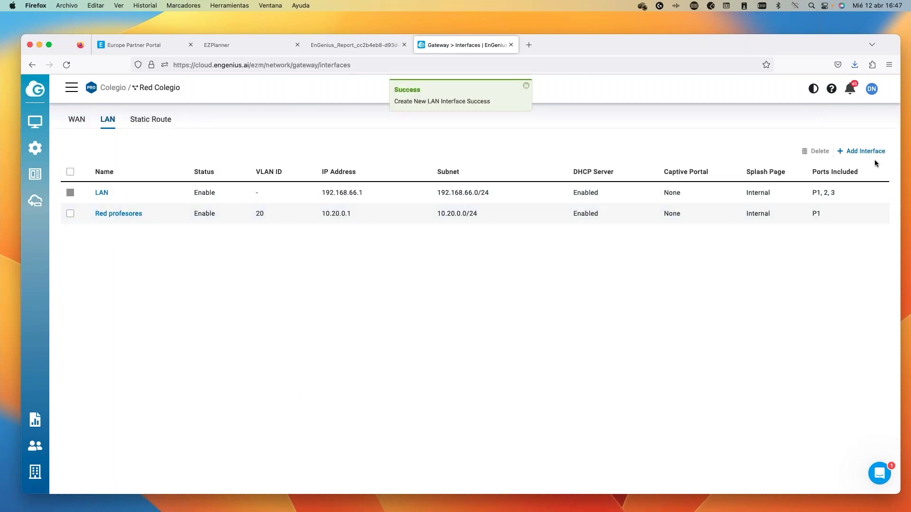
Add a new interface named 'Red alumnos' with IP 10.30.0.1/24.
click(888, 151)
click(352, 154)
text(Red alumnos)
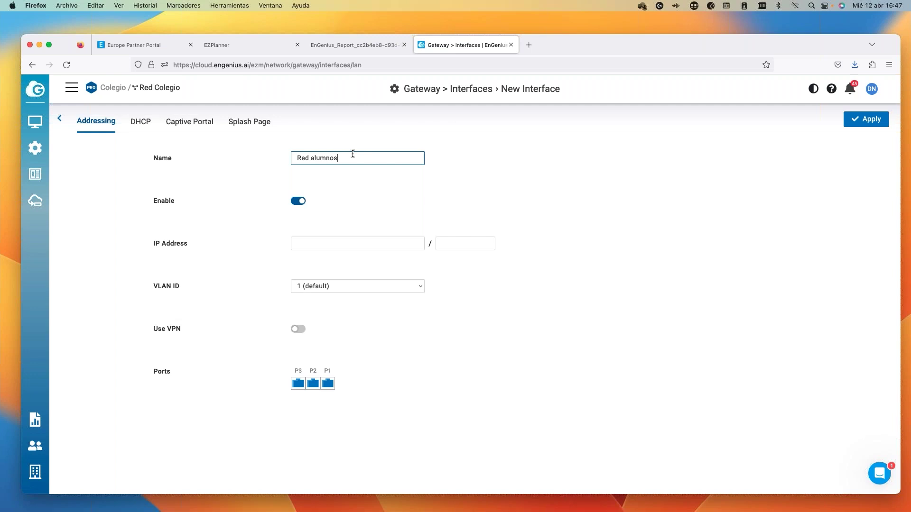
click(333, 245)
text(10.)
key(ctrl+Right)
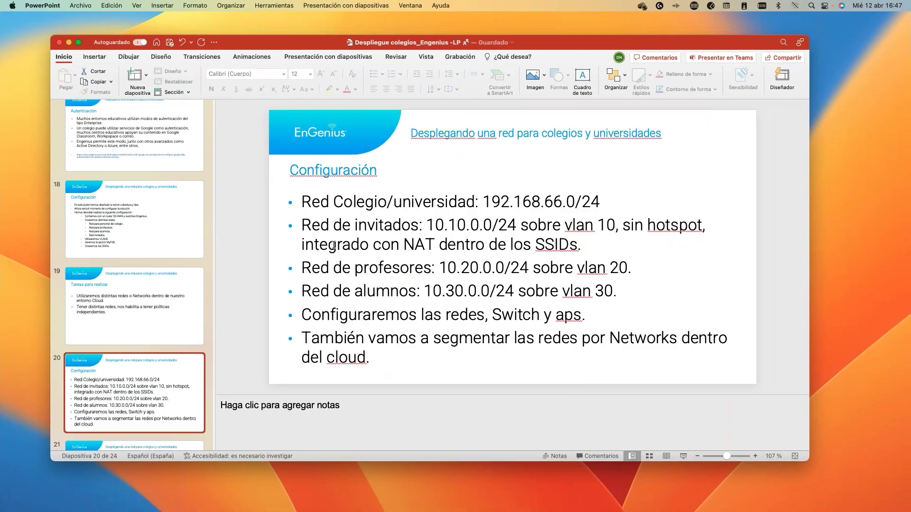
key(ctrl+Left)
text(30.0.1)
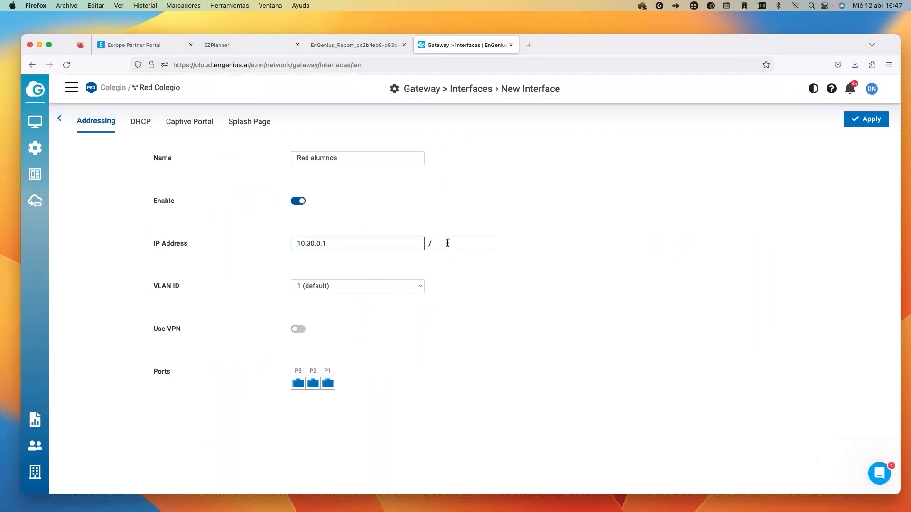
text(24)
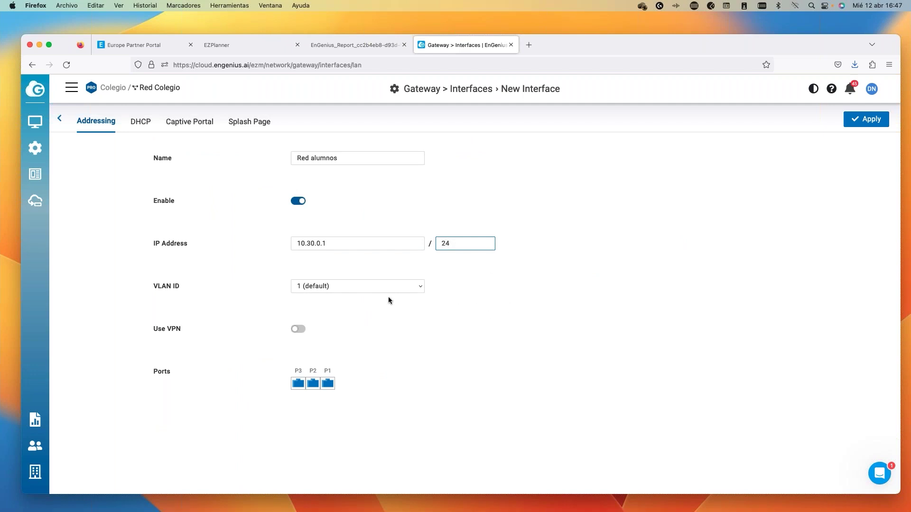
Create VLAN 30 'Vlan alumnos', keep only port P1, and save the interface.
click(350, 286)
click(342, 306)
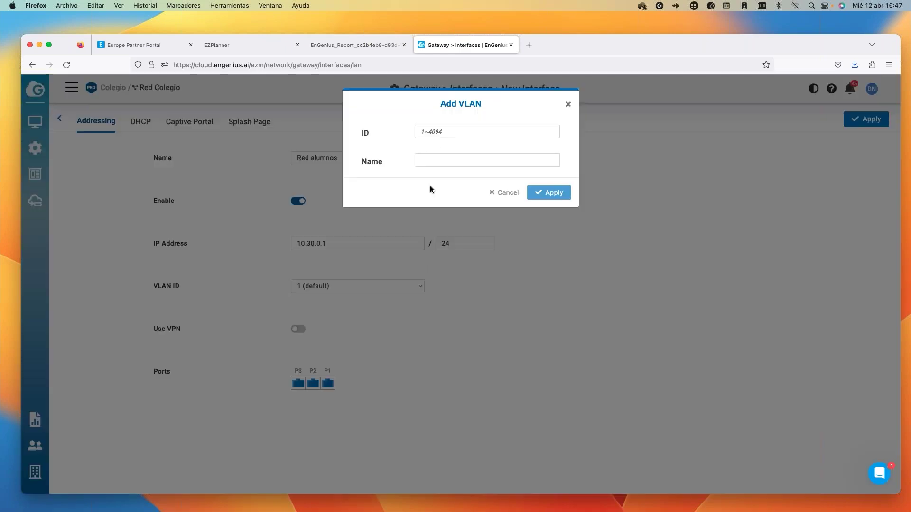
click(453, 126)
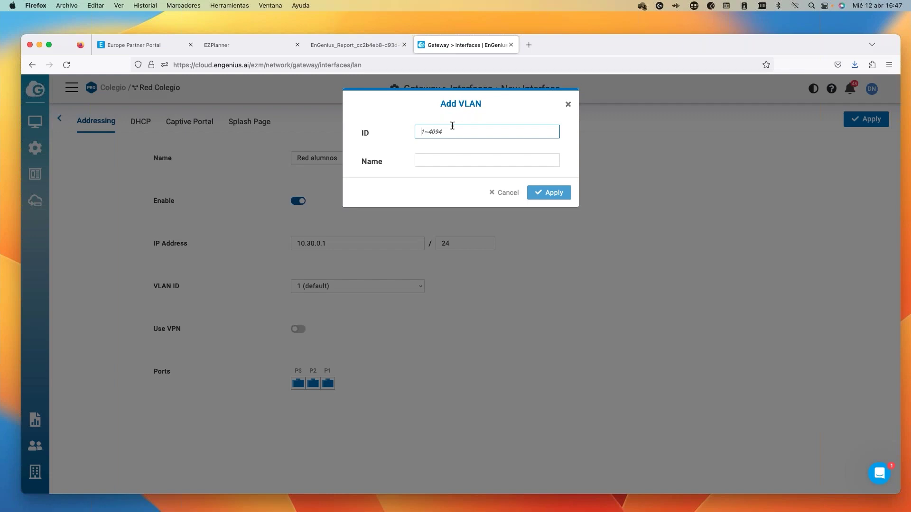
text(30)
key(Tab)
text(Vla)
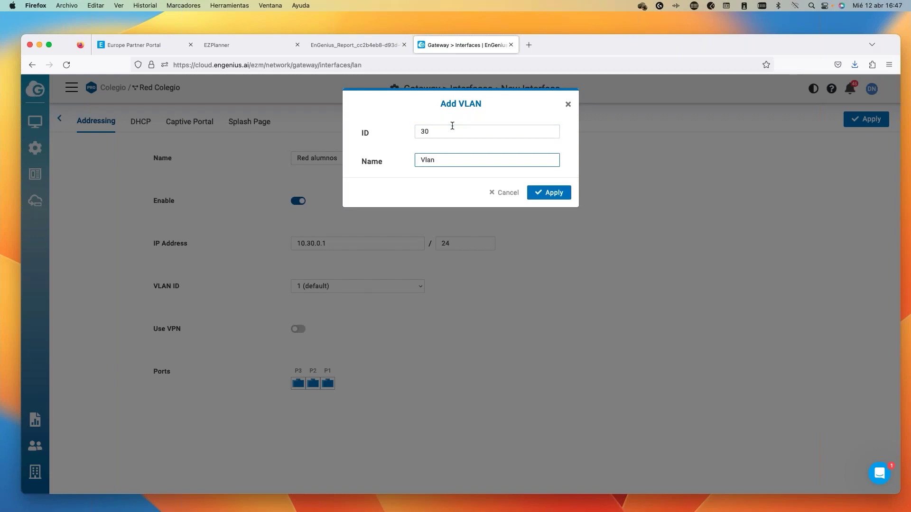
text(n alumnos)
click(549, 193)
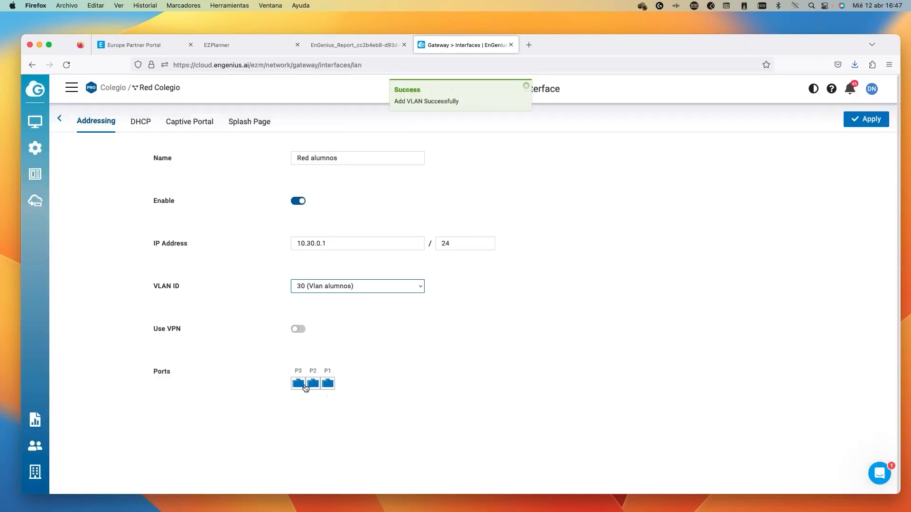
click(302, 384)
click(313, 384)
click(862, 119)
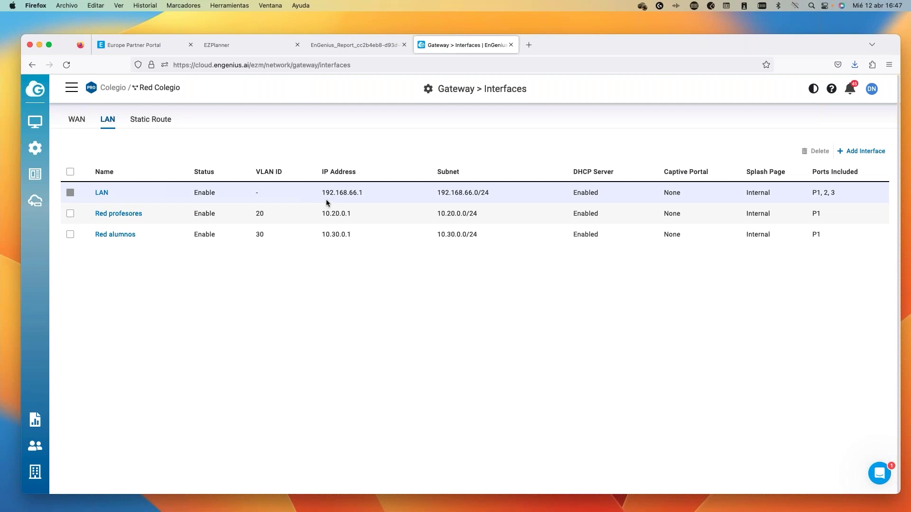
Add another gateway interface named 'Invitados'.
drag(316, 196, 363, 194)
click(346, 220)
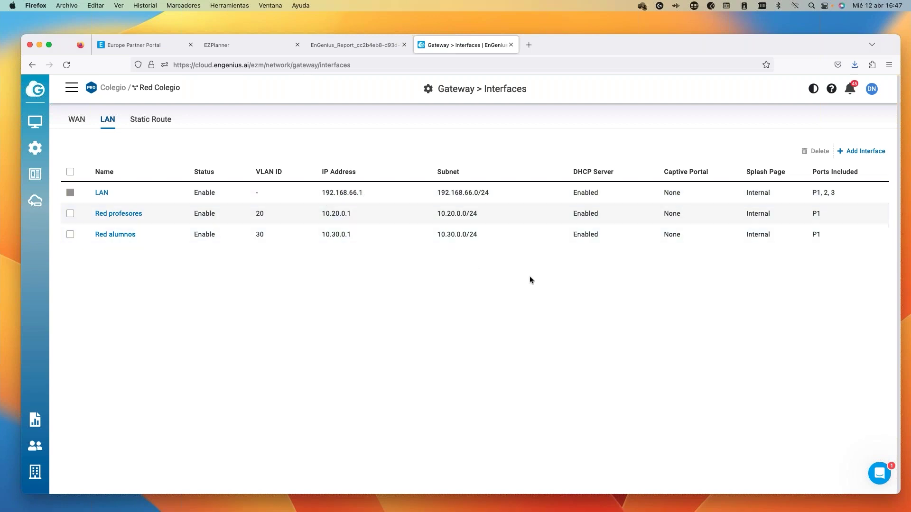
click(863, 152)
click(363, 153)
text(lmnvi)
key(BackSpace)
key(BackSpace)
key(BackSpace)
key(BackSpace)
text(nvi)
key(BackSpace)
key(BackSpace)
key(BackSpace)
text(nvitados)
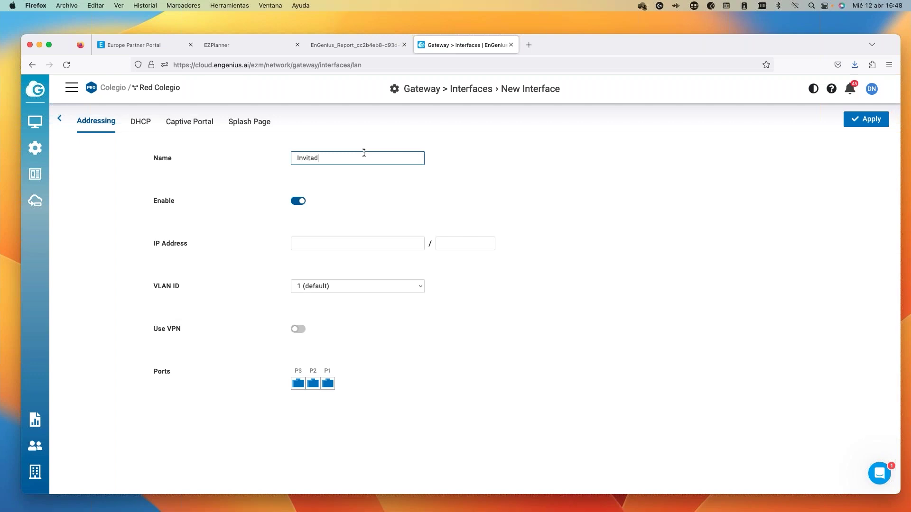
Set the Invitados interface address to 10.10.0.1/24, checking the addressing plan.
click(351, 244)
text(10.10)
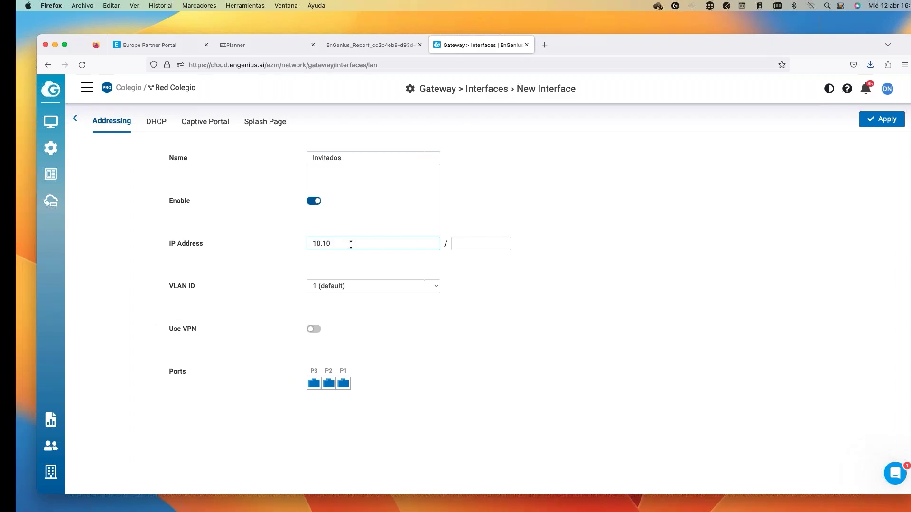
key(ctrl+Right)
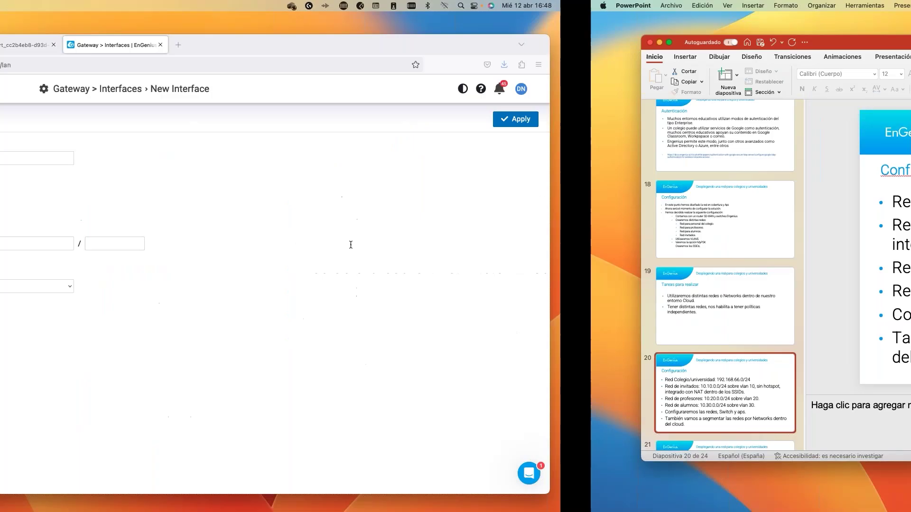
key(ctrl+Left)
text(.0.1)
key(Tab)
text(24)
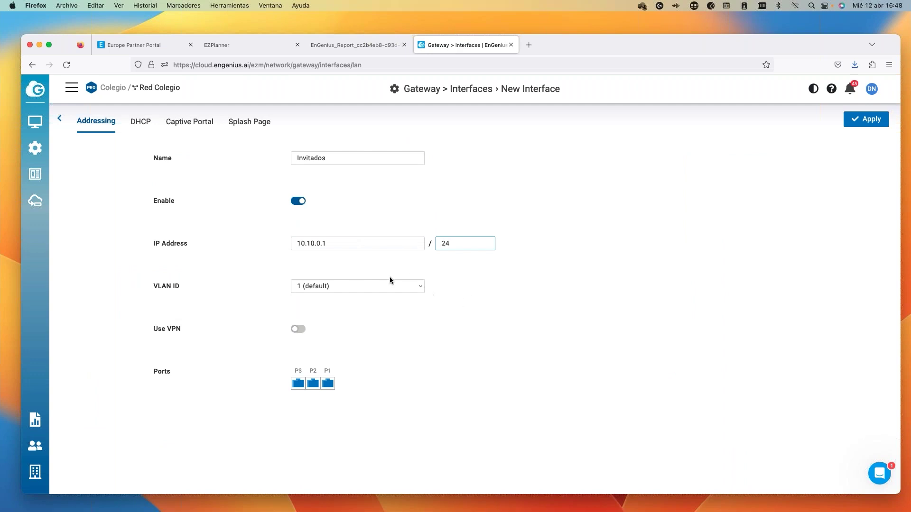
Create VLAN 10 'invitados', keep only port P1, save, and return to the interface list.
click(363, 289)
click(344, 314)
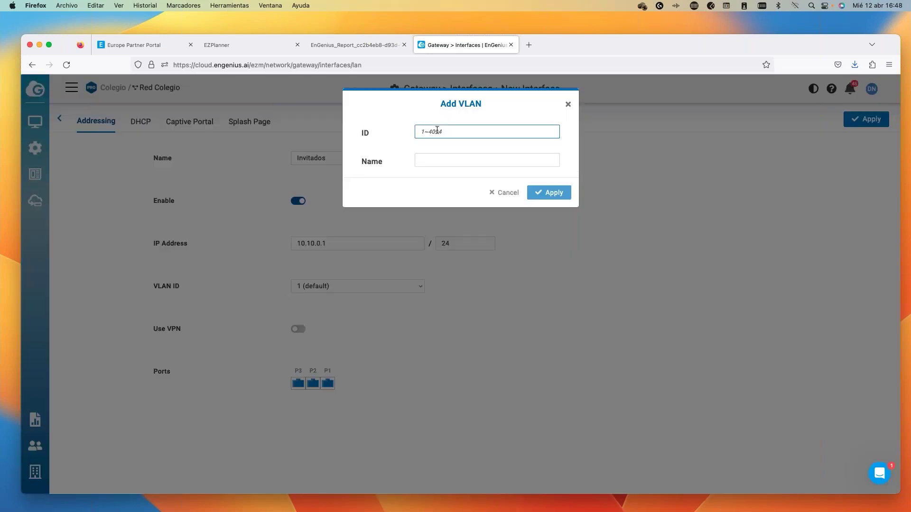
text(10)
key(Tab)
text(invitados)
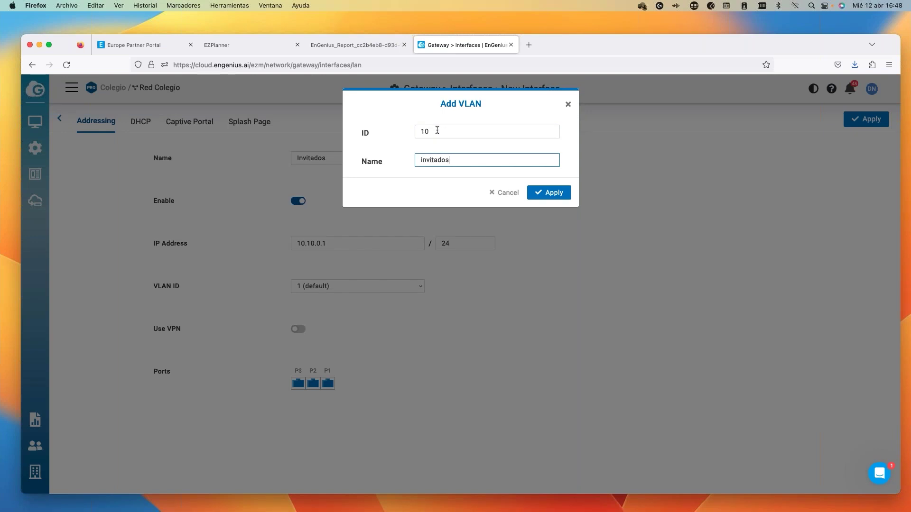
click(553, 193)
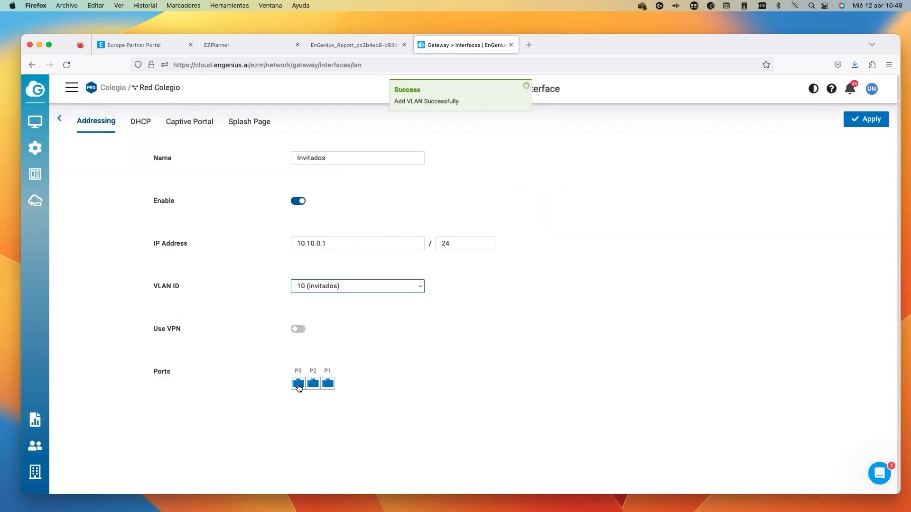
click(298, 383)
click(312, 383)
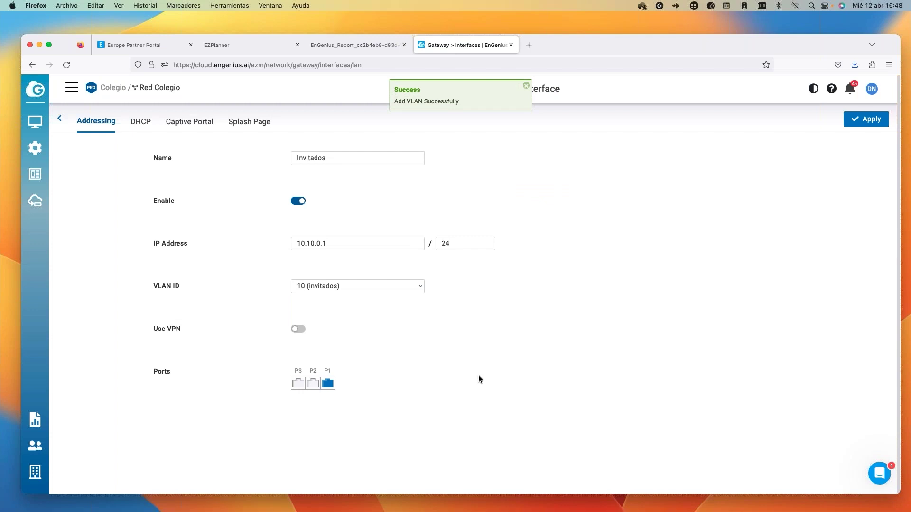
key(Return)
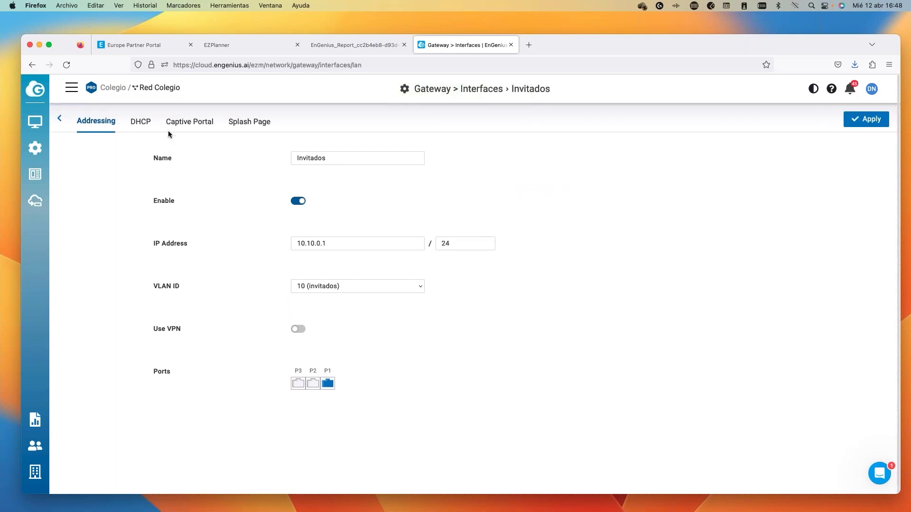
click(59, 119)
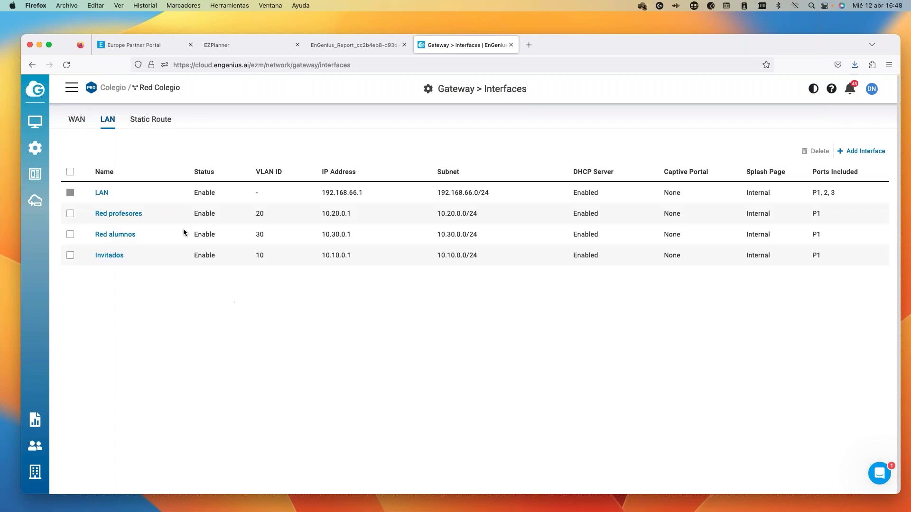
Go to the Red Colegio dashboard, then open the Manage > Switches list.
mouse_move(30, 124)
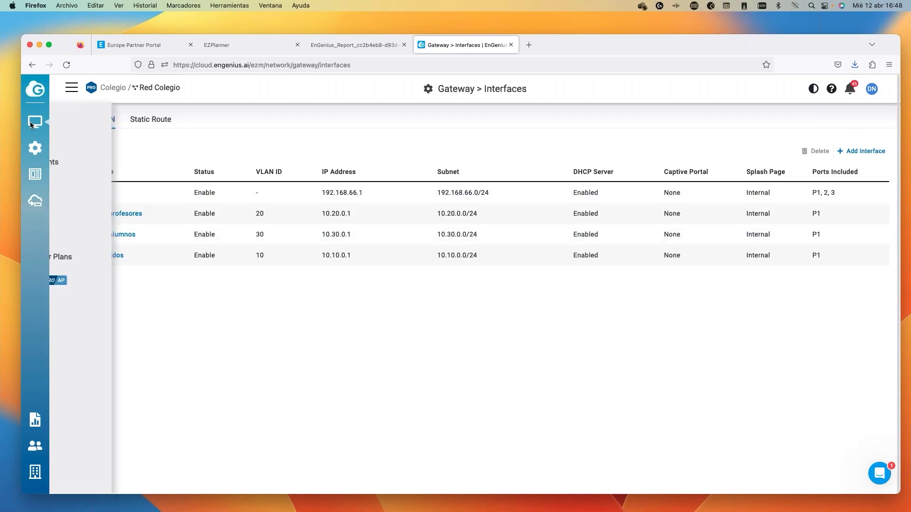
click(83, 140)
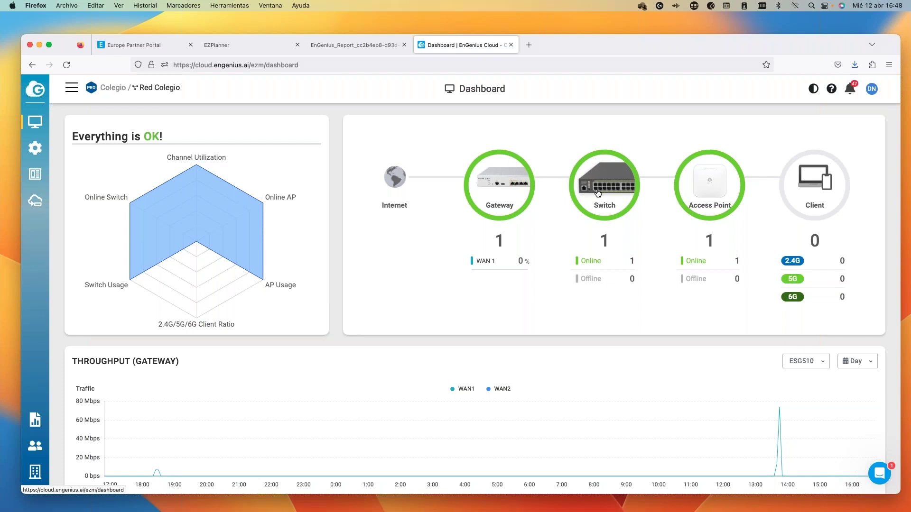
mouse_move(30, 149)
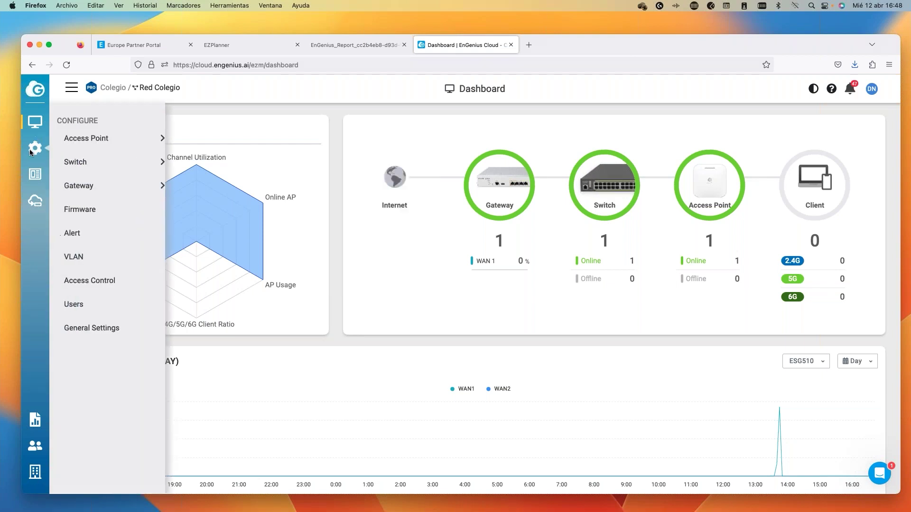
mouse_move(91, 171)
mouse_move(35, 122)
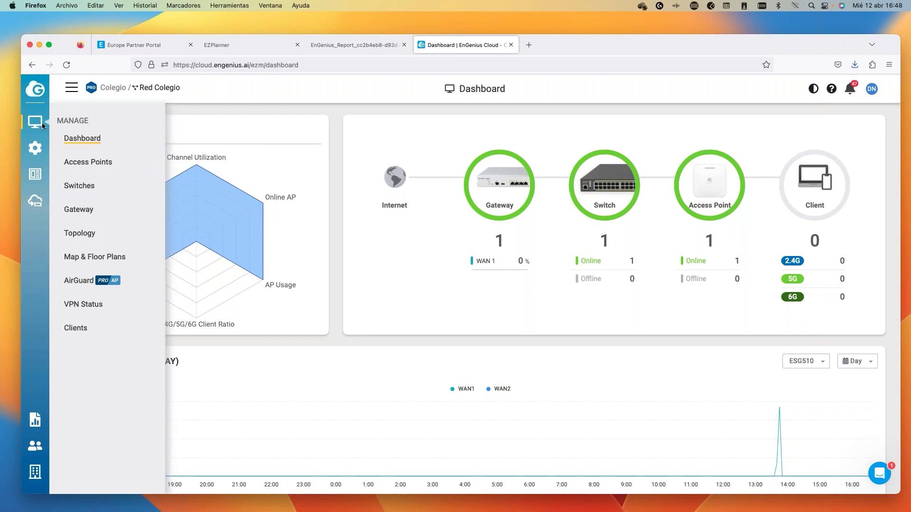
click(81, 185)
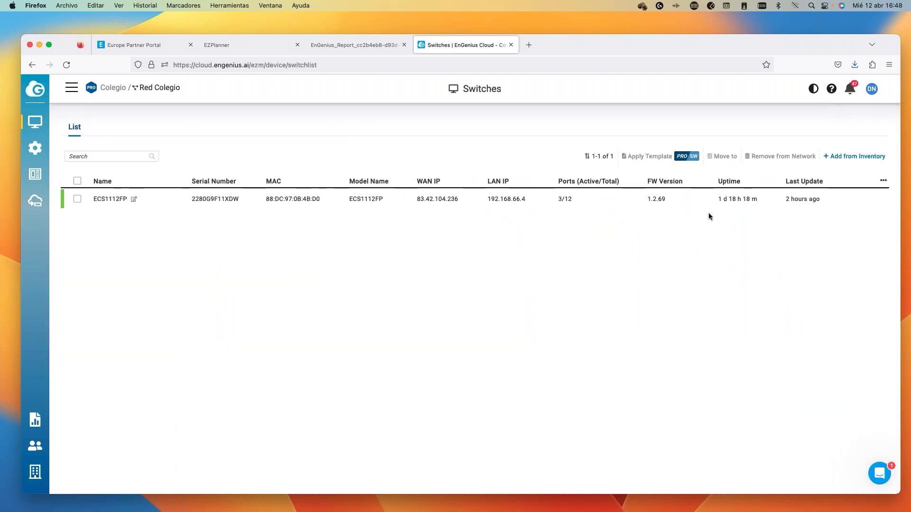
Open the ECS1112FP switch's details and inspect the options for ports 7 and 8.
mouse_move(735, 199)
click(759, 197)
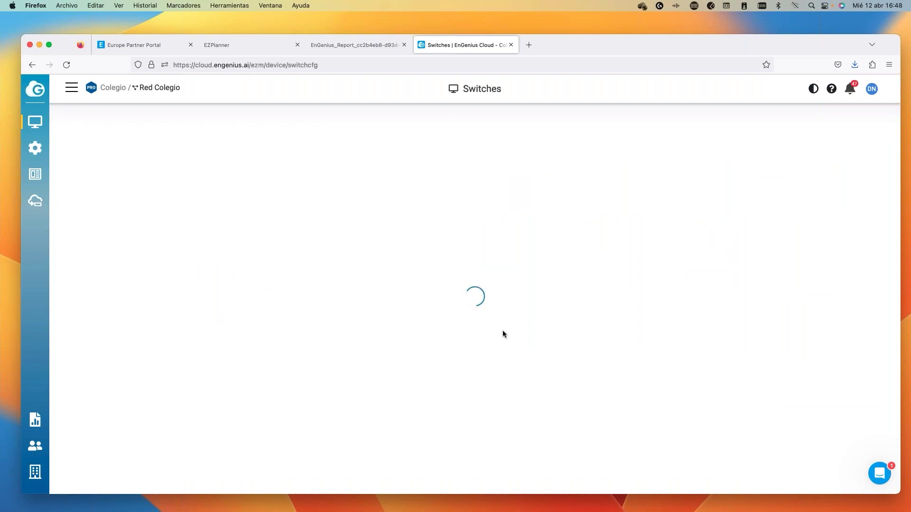
scroll(453, 382, down, 2)
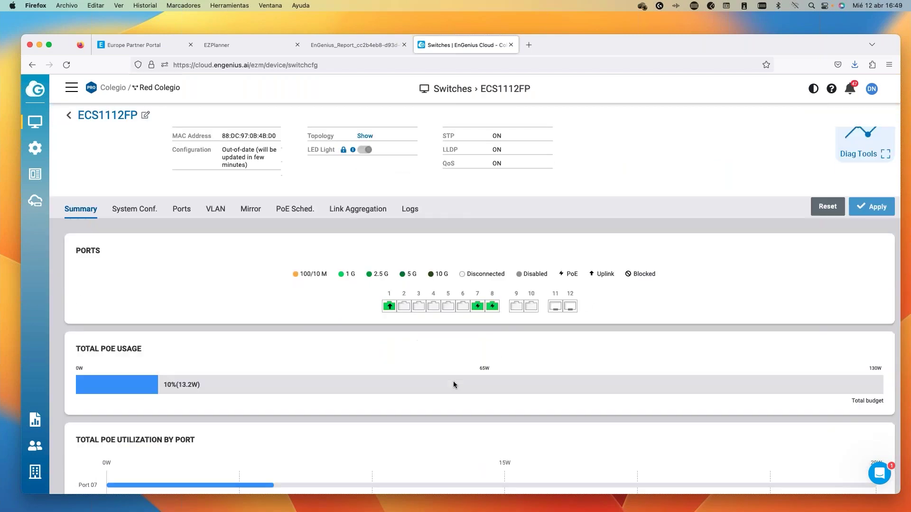
click(477, 308)
click(493, 306)
click(524, 378)
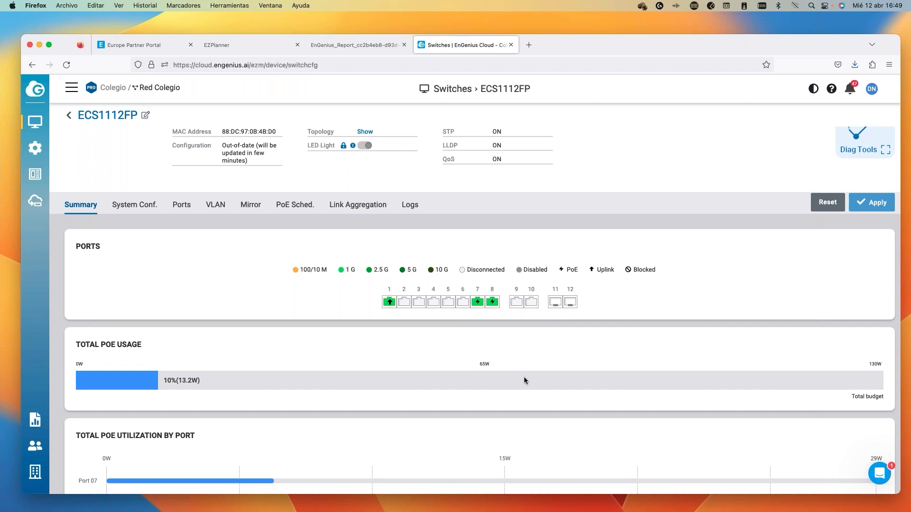
click(493, 306)
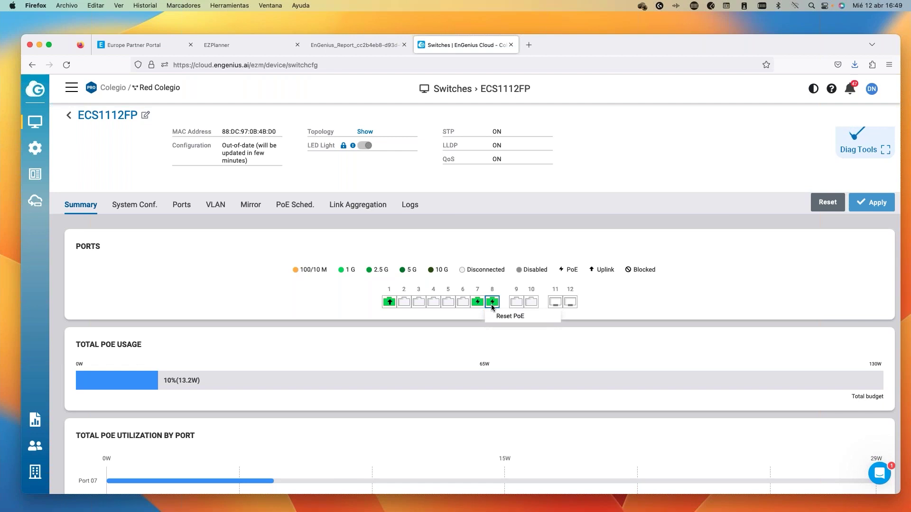
click(471, 306)
click(395, 330)
Show the switch's VLAN table with VLANs 1, 10, 20 and 30.
scroll(395, 331, down, 2)
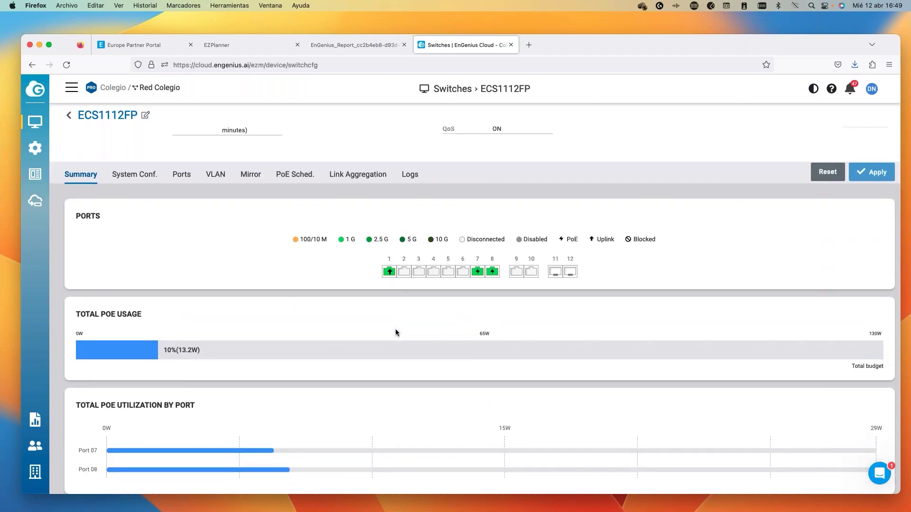
scroll(395, 329, up, 5)
click(218, 255)
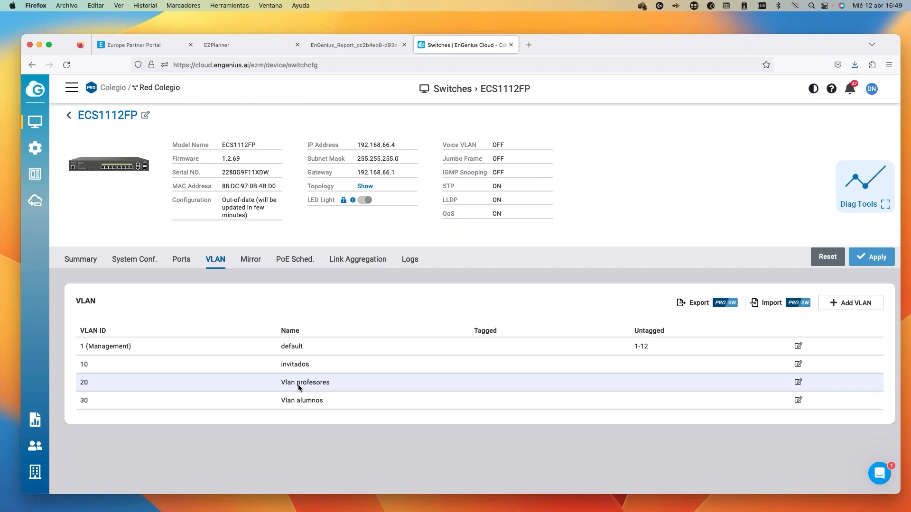
Tag ports 1 and 8 on VLAN 20 (Vlan profesores) and confirm.
scroll(298, 386, down, 1)
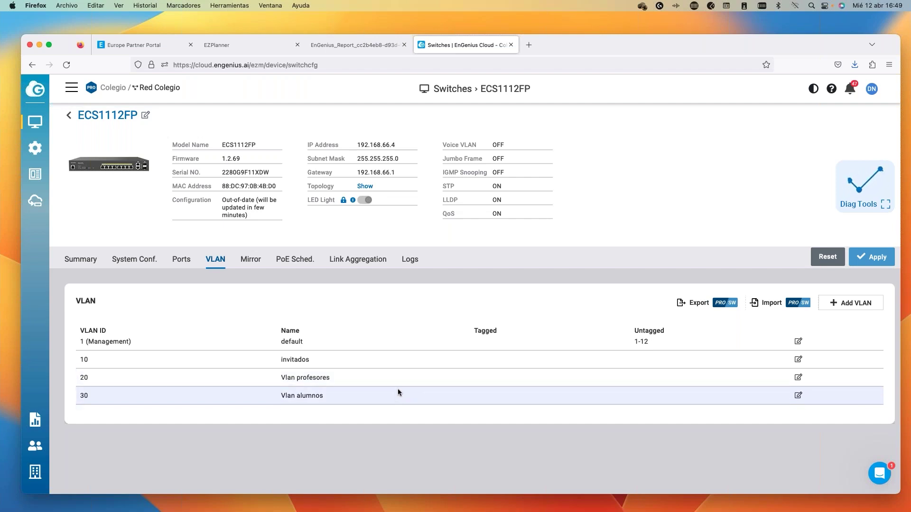
click(798, 378)
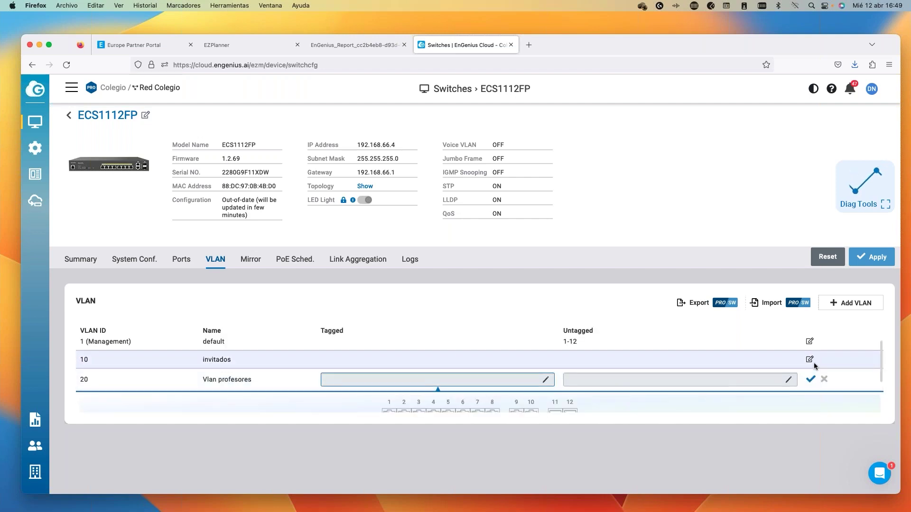
scroll(799, 384, down, 1)
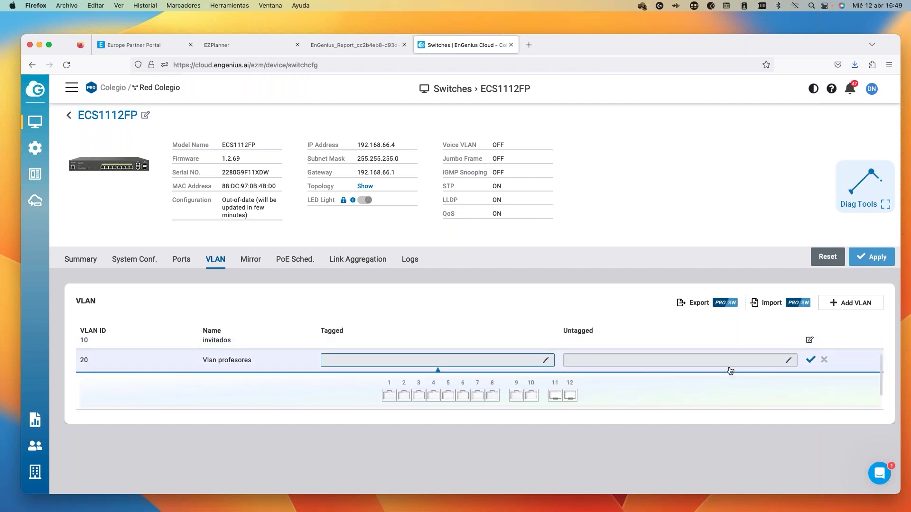
click(493, 395)
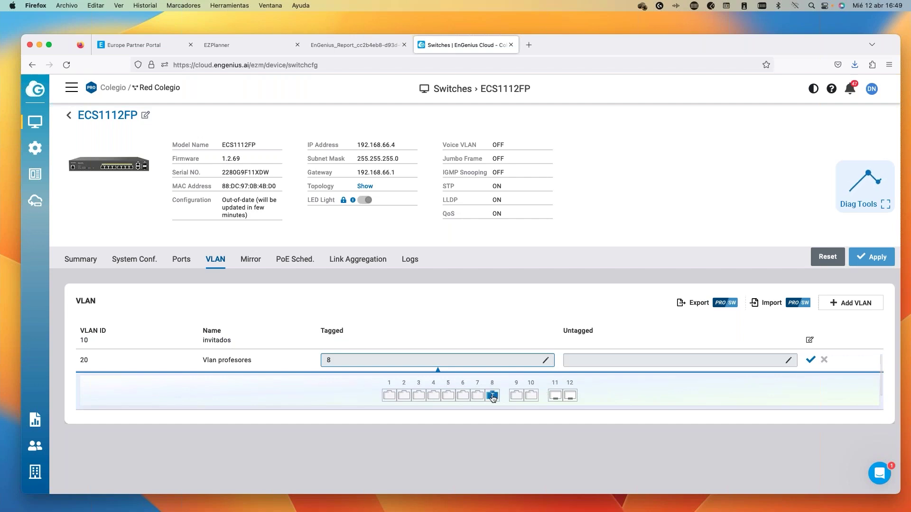
click(389, 396)
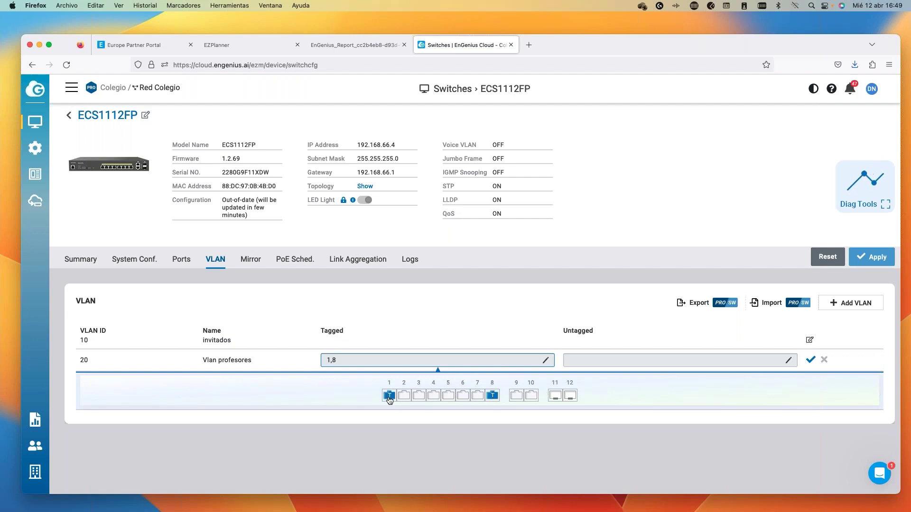
scroll(455, 374, down, 1)
scroll(617, 380, up, 2)
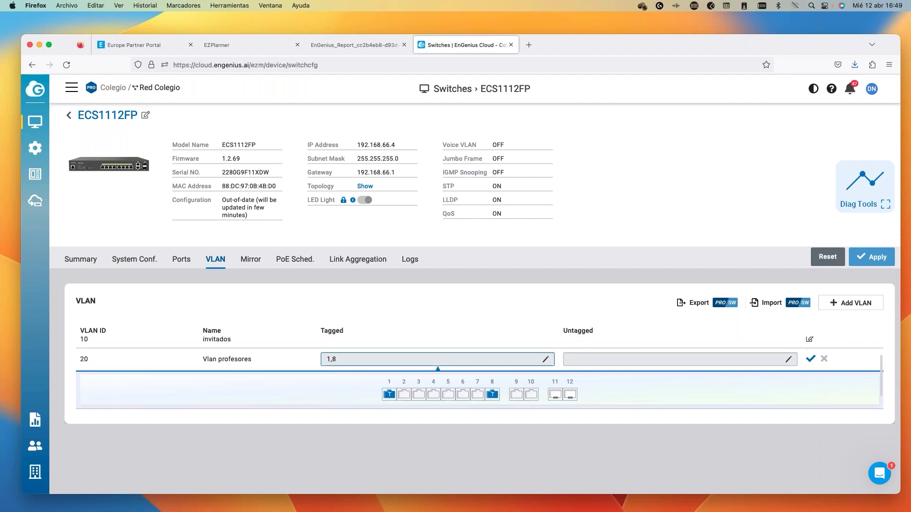
click(810, 379)
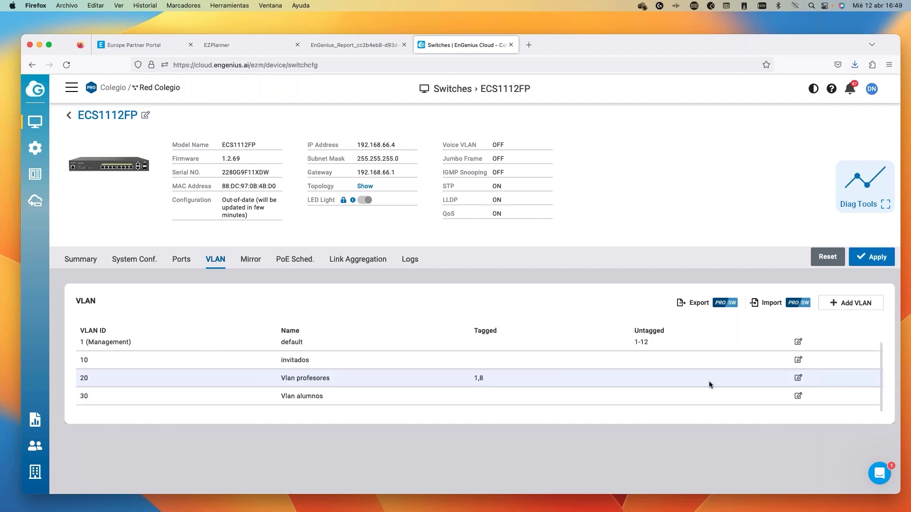
Tag ports 1 and 8 on VLAN 30 (Vlan alumnos) and confirm.
click(798, 394)
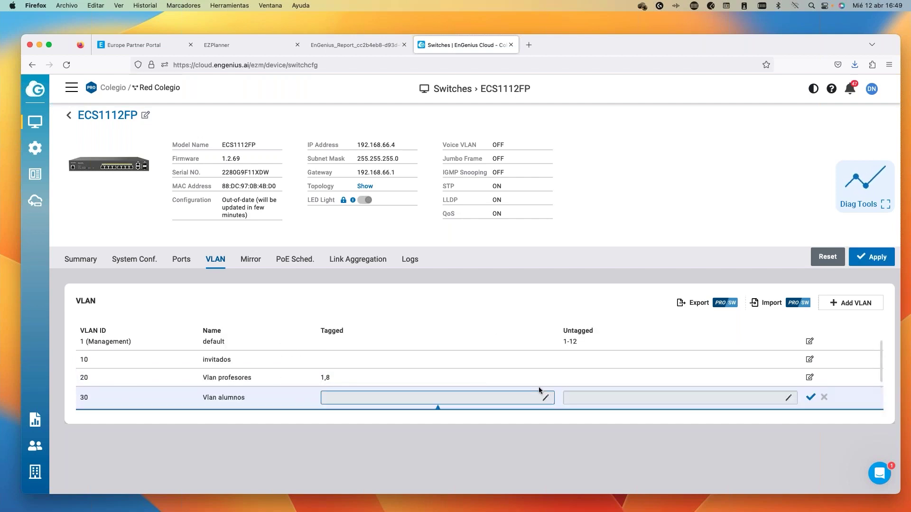
click(492, 394)
click(389, 394)
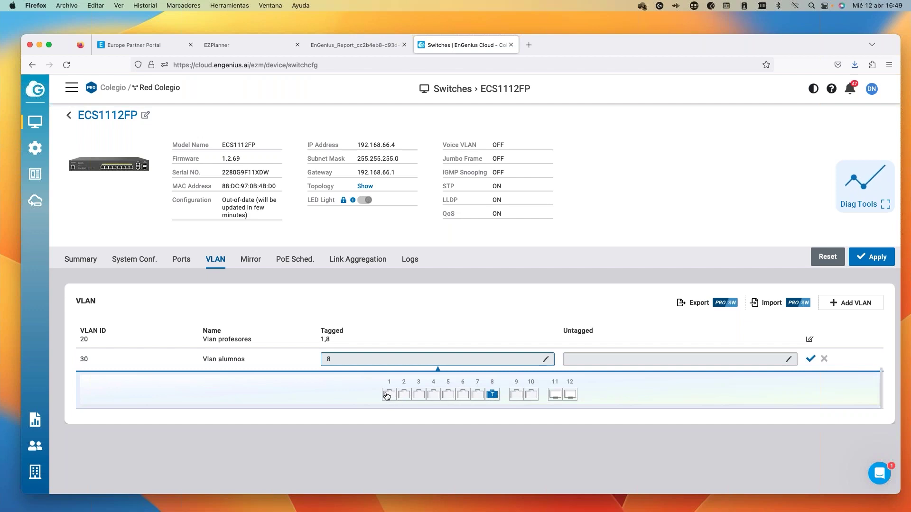
click(811, 359)
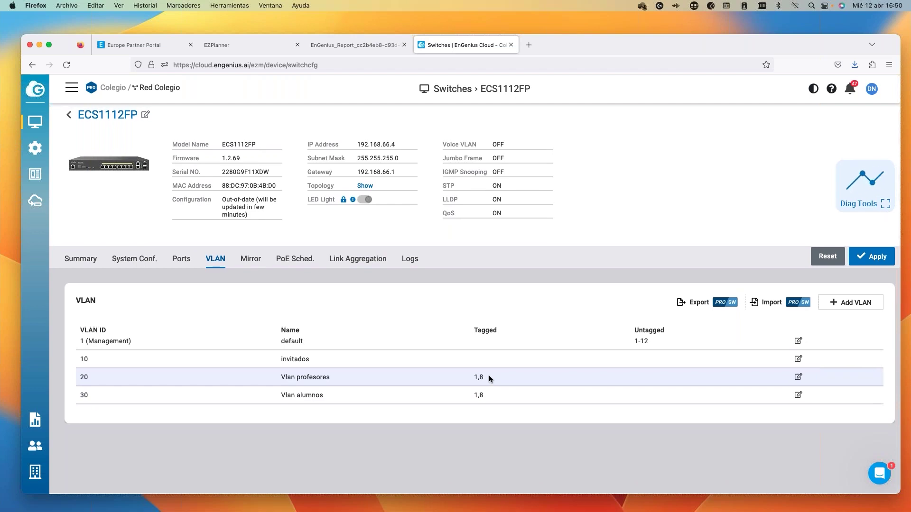
Tag ports 1 and 7 on VLAN 10 (invitados), then apply the VLAN changes to the switch.
click(798, 359)
click(389, 396)
scroll(389, 398, down, 1)
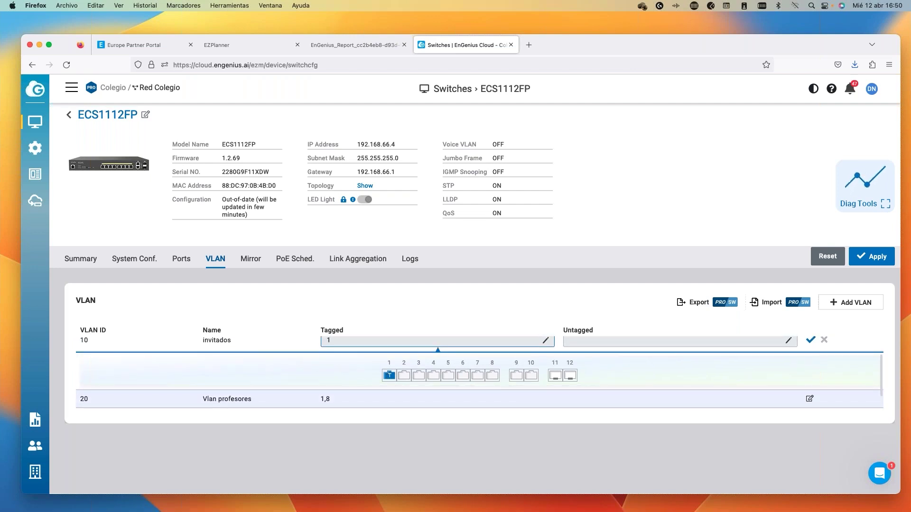
click(478, 376)
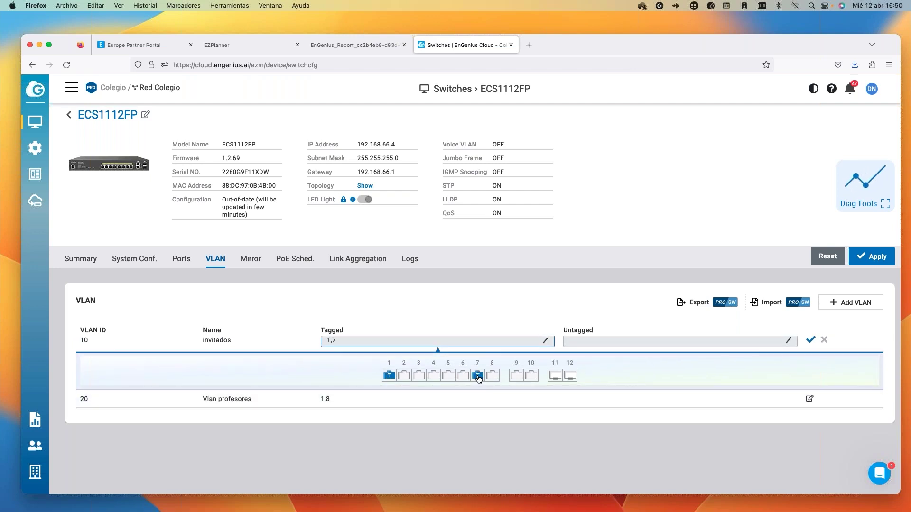
click(809, 340)
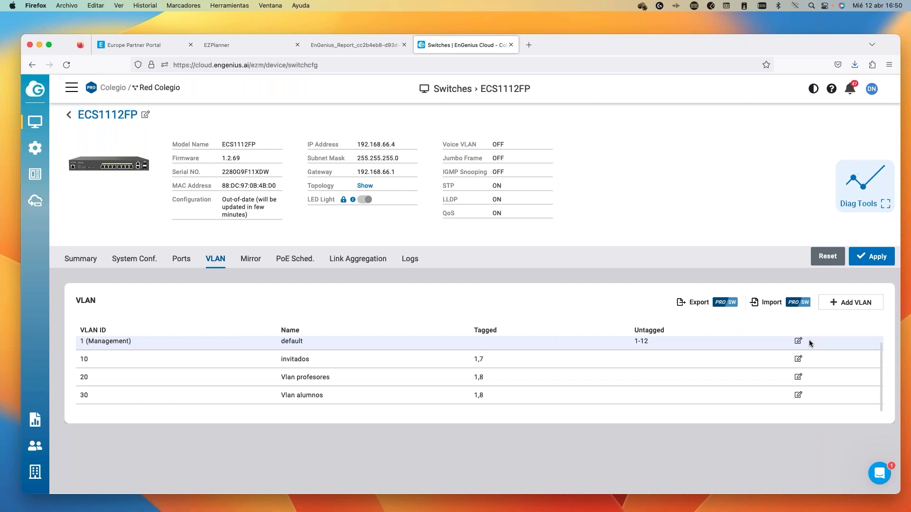
scroll(674, 392, up, 1)
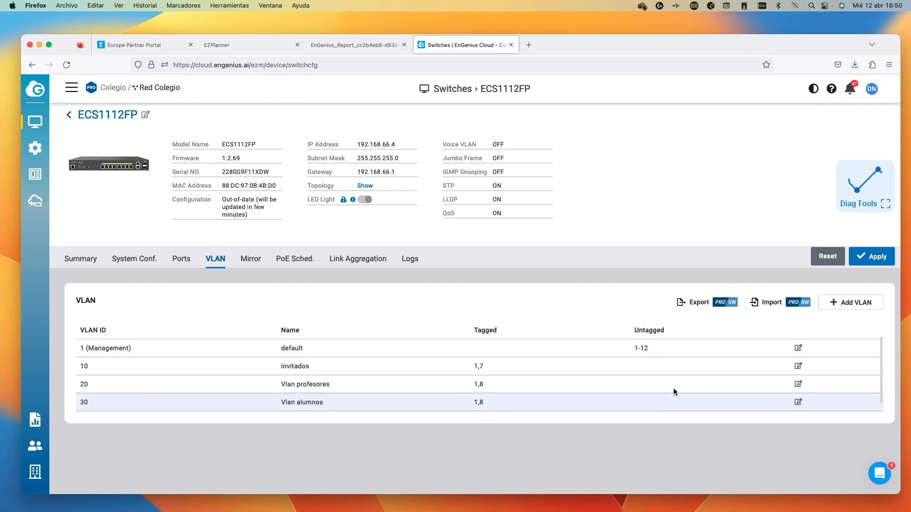
click(876, 256)
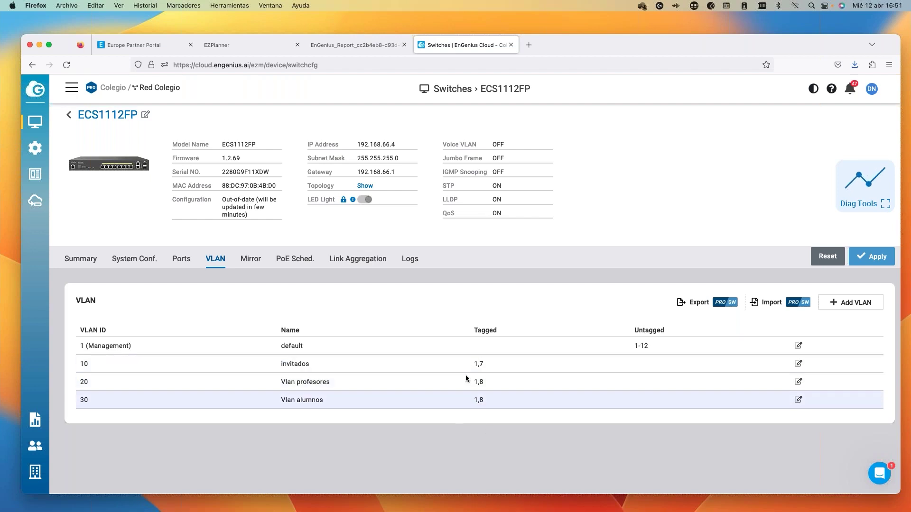
From the SSID list, start a new SSID named 'Profesores'.
mouse_move(33, 147)
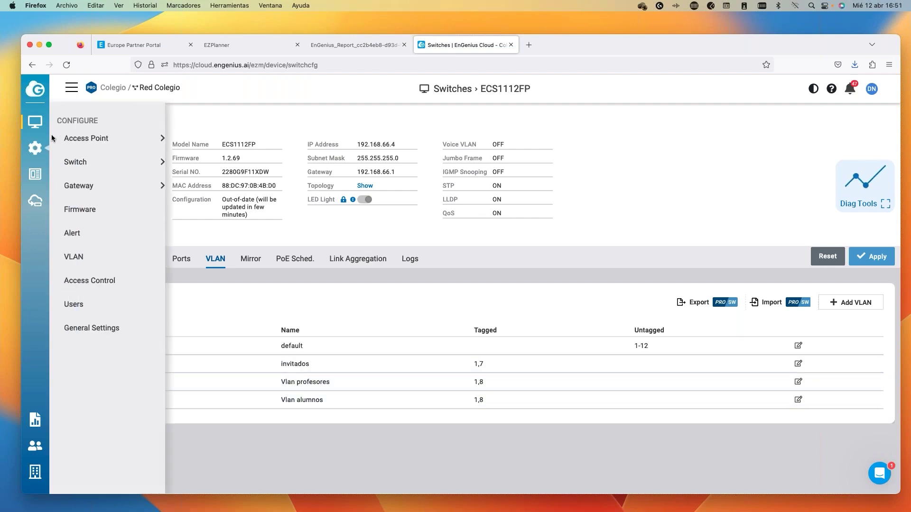
mouse_move(127, 140)
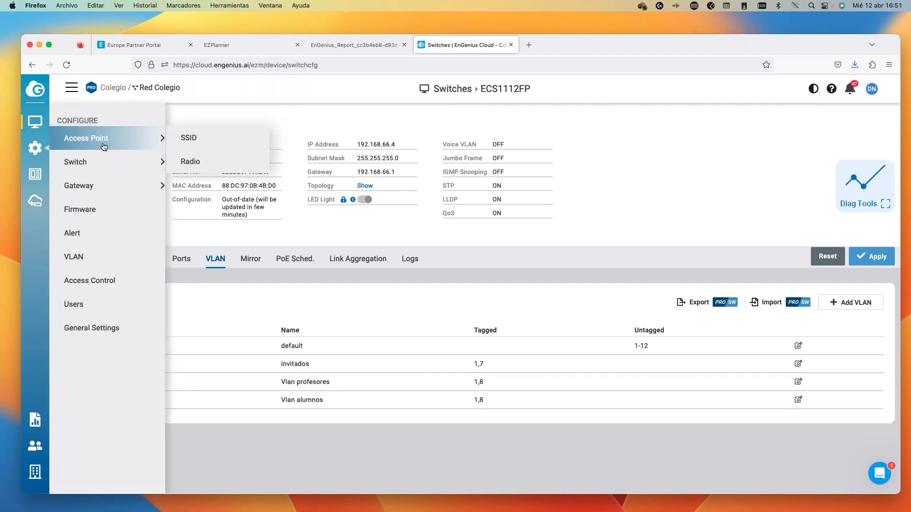
click(189, 139)
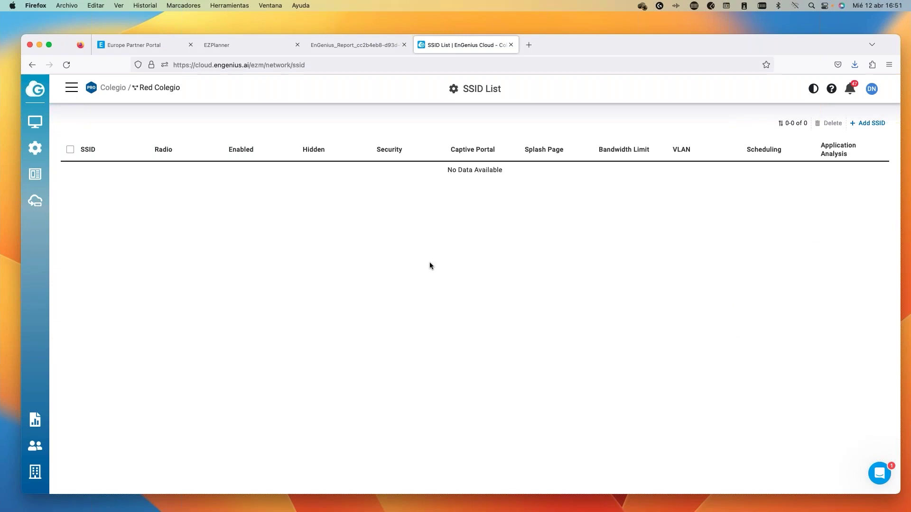
click(870, 123)
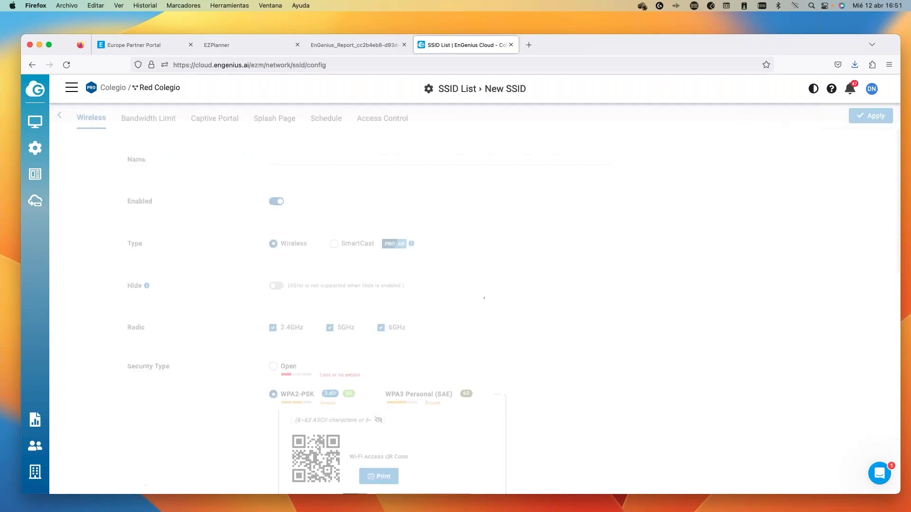
click(367, 159)
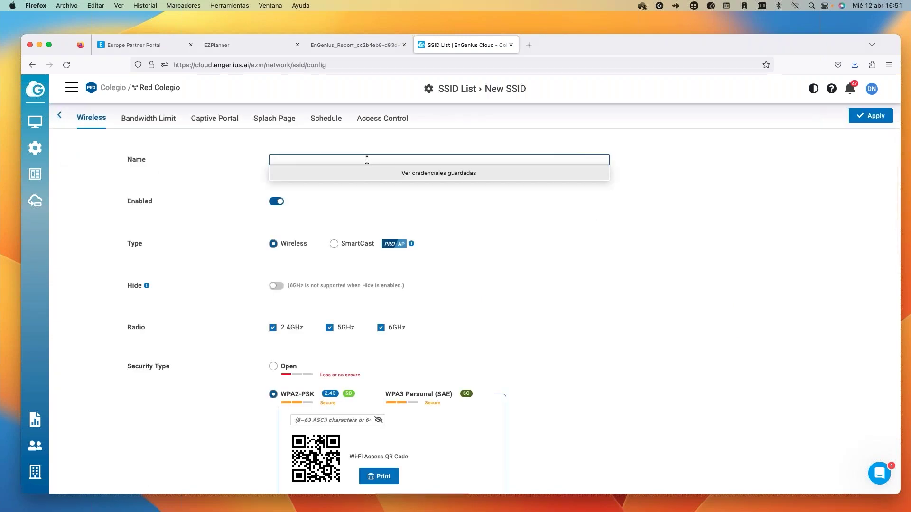
text(Profesores)
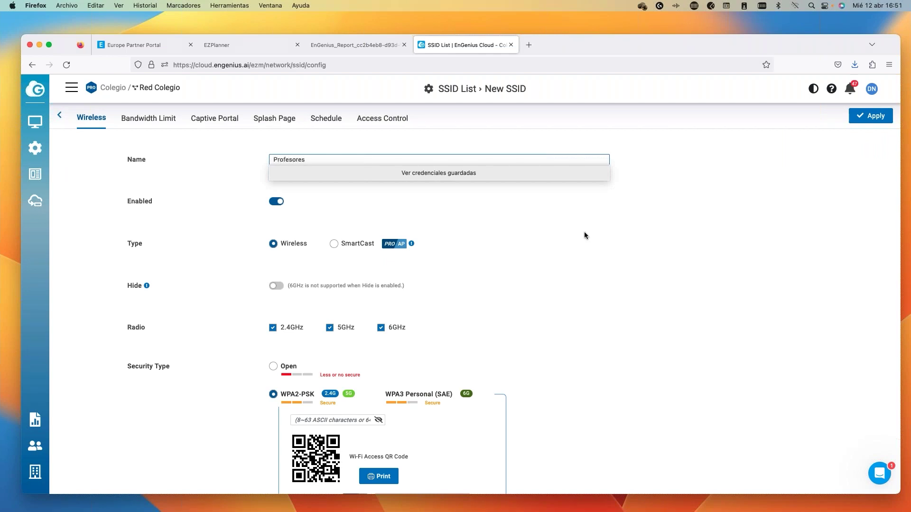
click(559, 234)
Drop the 6GHz band, enter a WPA2-PSK passphrase and enable WPA2-MyPSK.
scroll(462, 231, down, 3)
click(380, 267)
scroll(571, 348, down, 3)
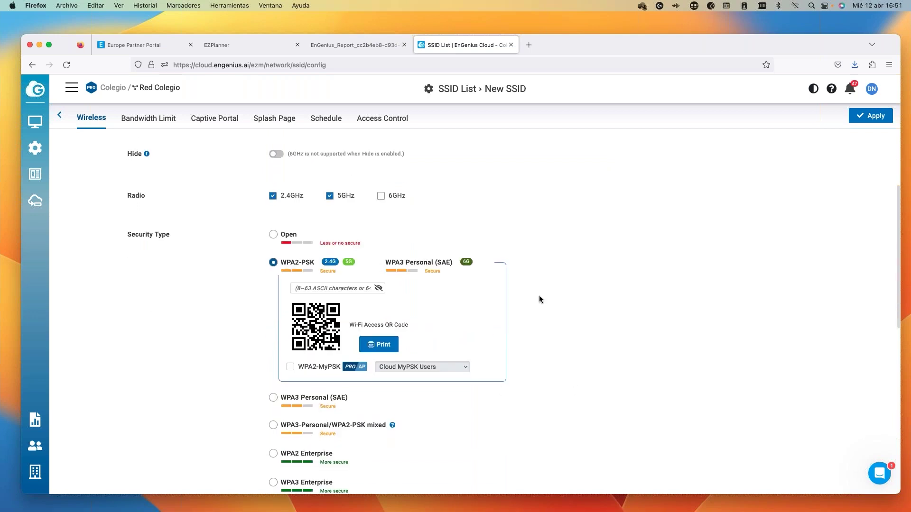
click(323, 286)
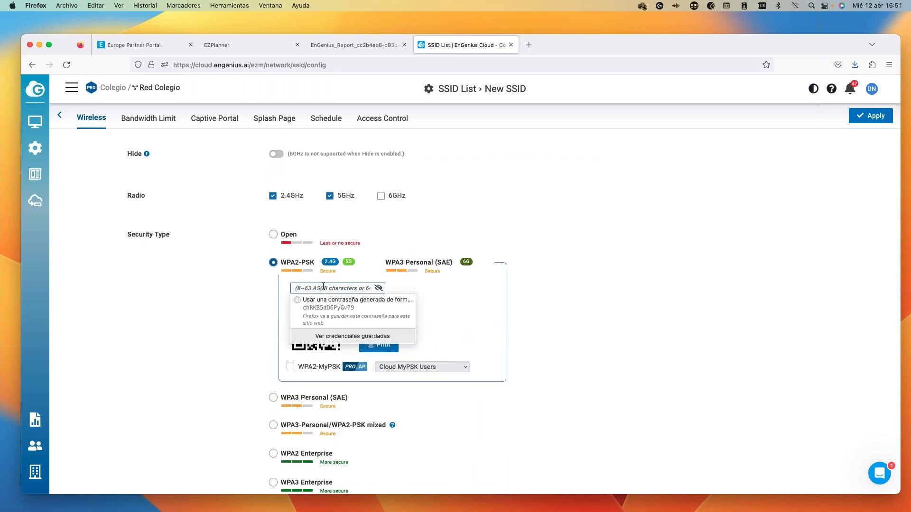
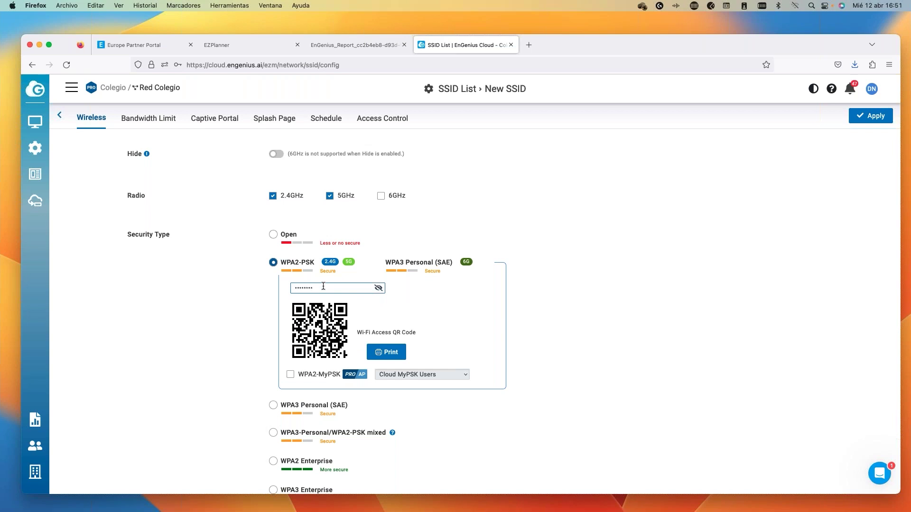
click(528, 310)
double_click(324, 288)
click(218, 325)
click(290, 375)
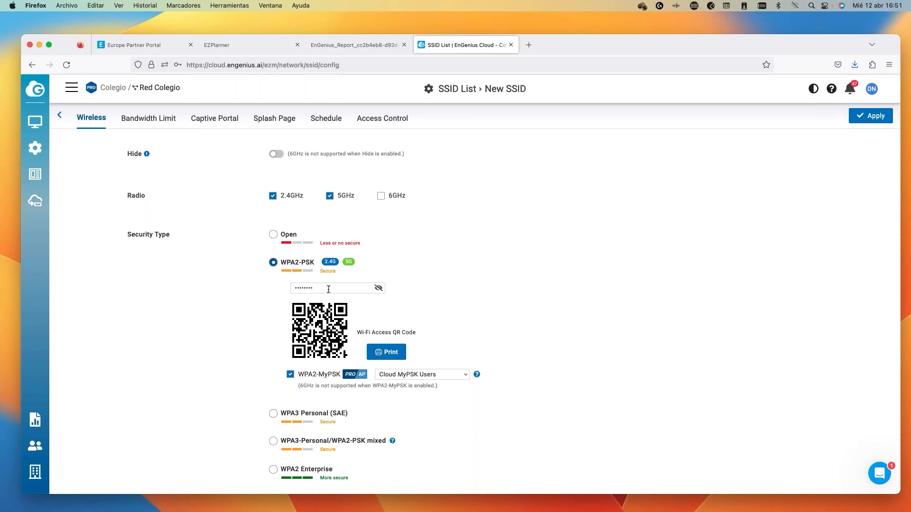
Enable 802.11r fast roaming and 802.11w management frame protection.
drag(329, 289, 268, 290)
click(346, 289)
click(471, 293)
drag(329, 290, 273, 289)
scroll(504, 404, down, 2)
scroll(504, 408, down, 8)
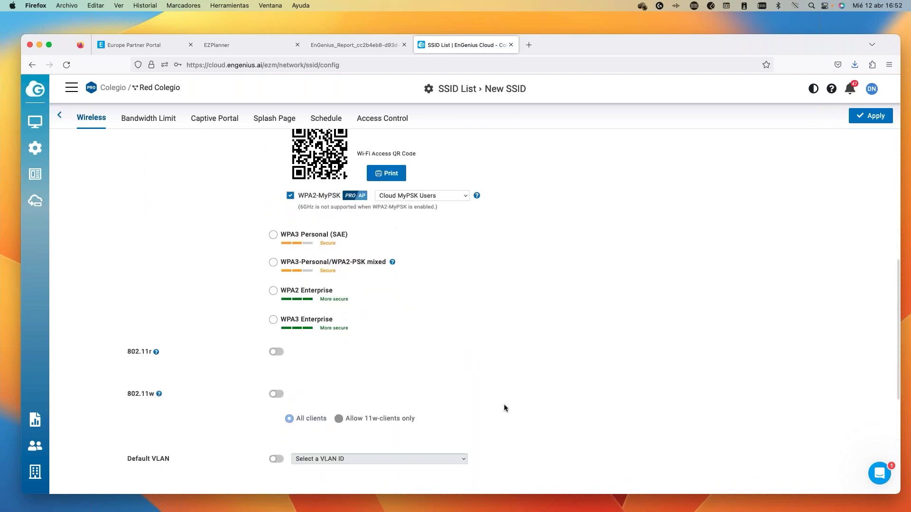
click(277, 262)
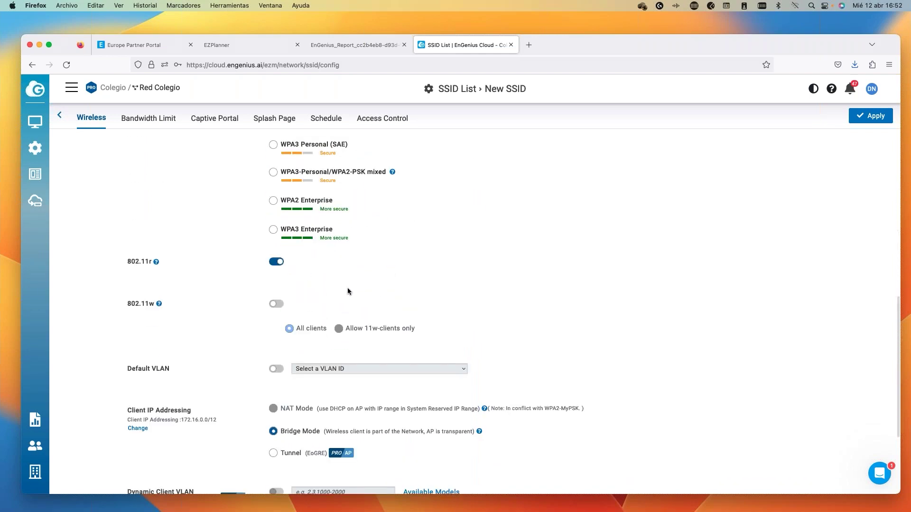
click(275, 304)
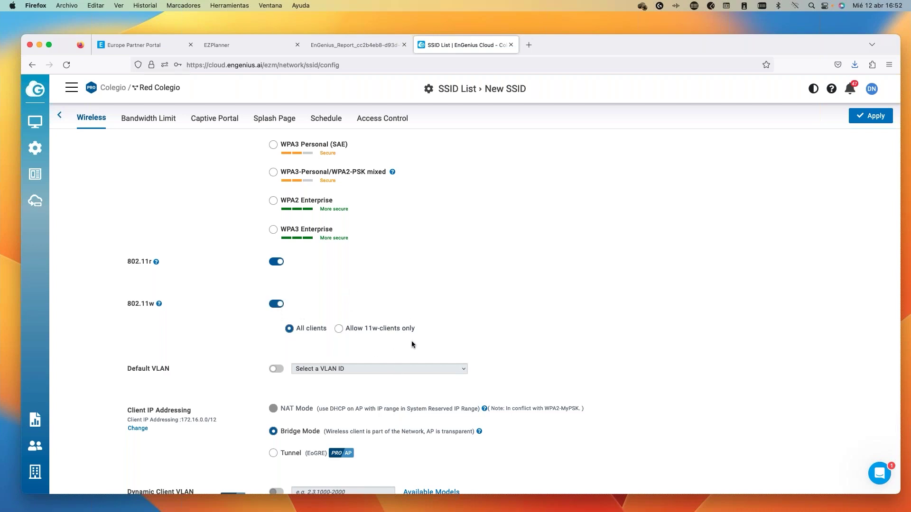
Turn on Default VLAN and set it to 20 (Vlan profesores).
scroll(298, 328, down, 3)
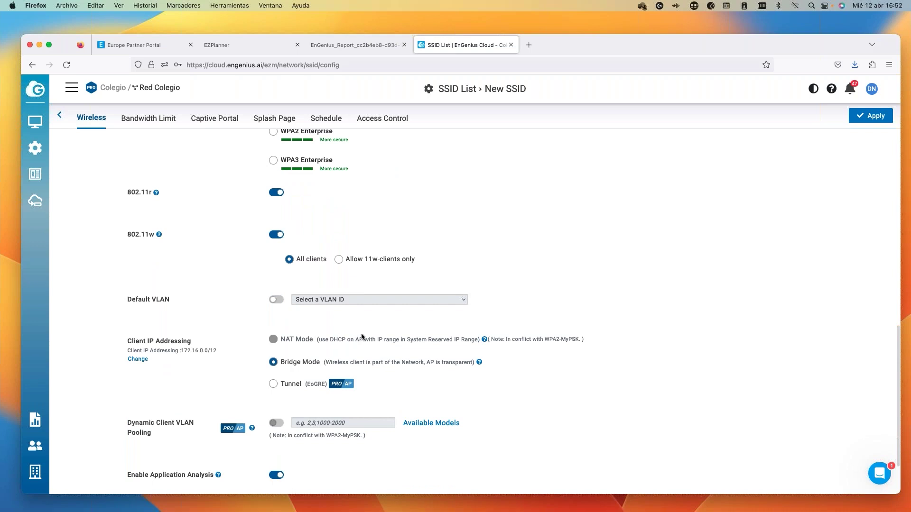
scroll(445, 312, up, 3)
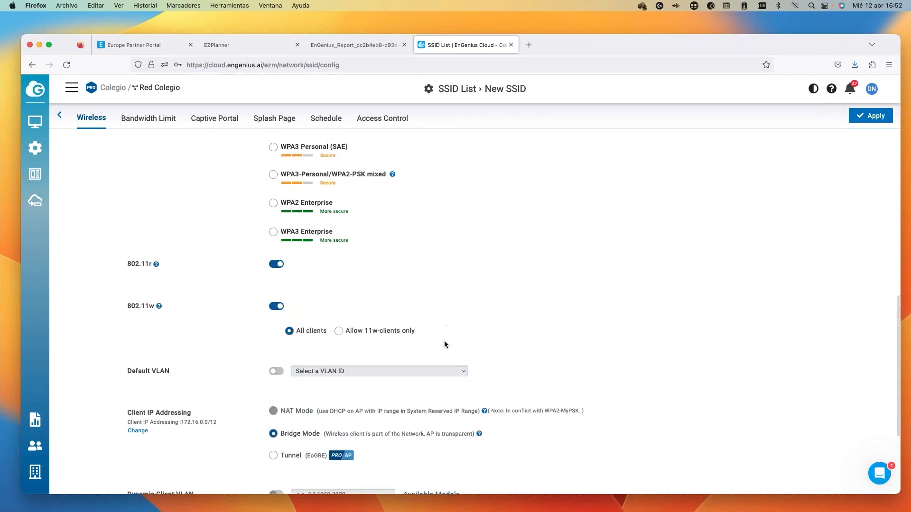
scroll(292, 331, down, 3)
click(275, 311)
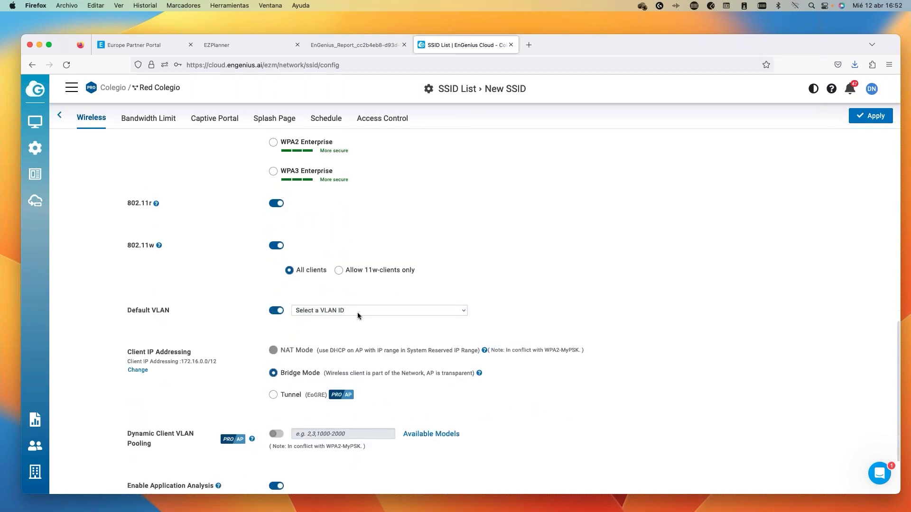
click(351, 311)
click(351, 341)
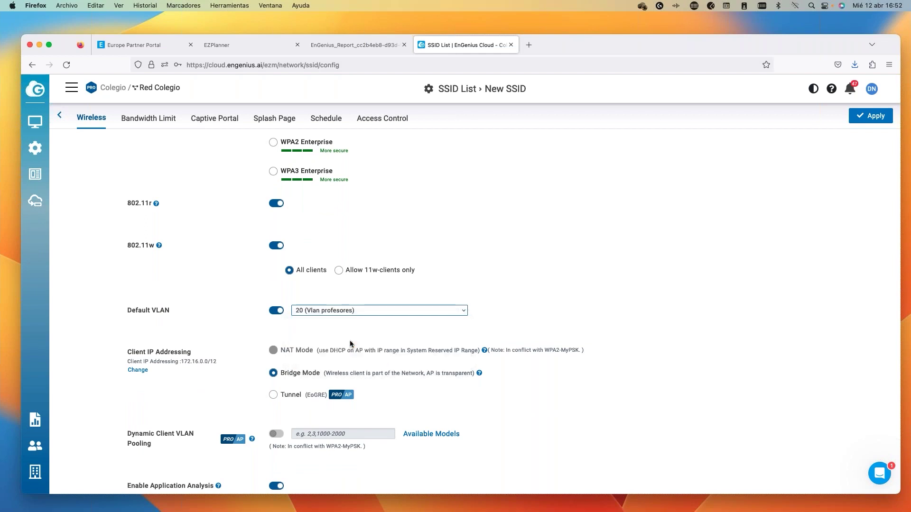
scroll(438, 321, down, 1)
scroll(438, 323, down, 3)
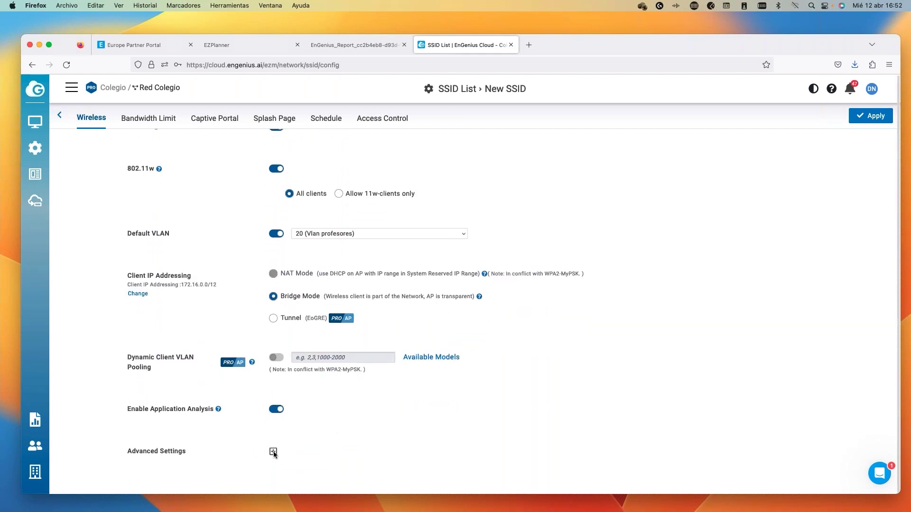
scroll(285, 285, up, 15)
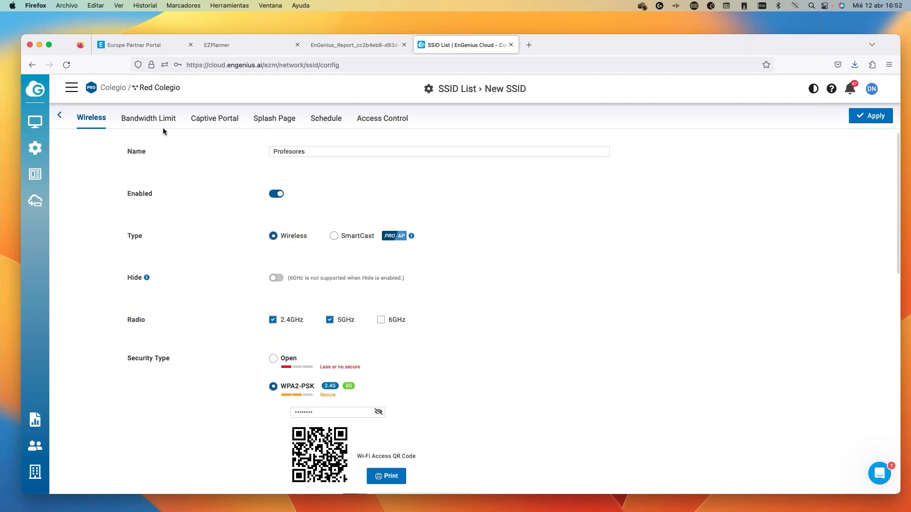
Enable a per-SSID bandwidth limit of 200 Mbps download and 200 Mbps upload.
click(151, 119)
click(289, 190)
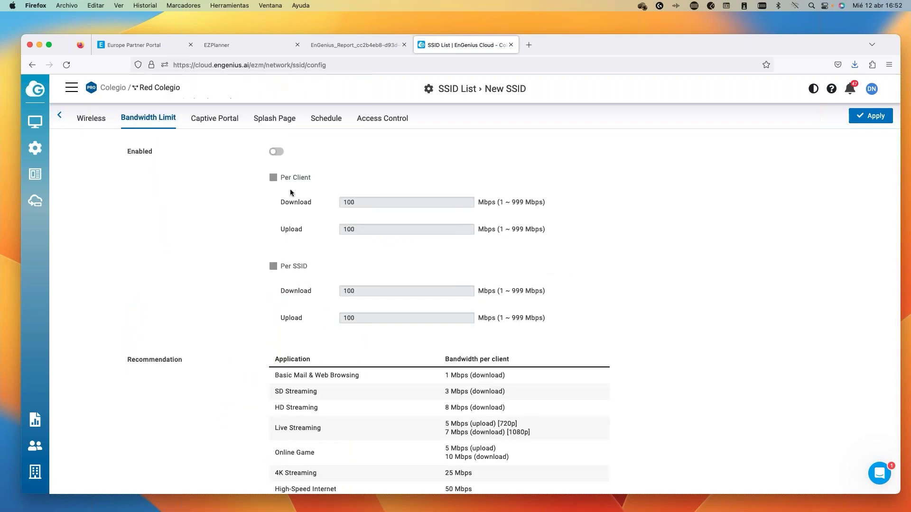
click(276, 152)
click(273, 266)
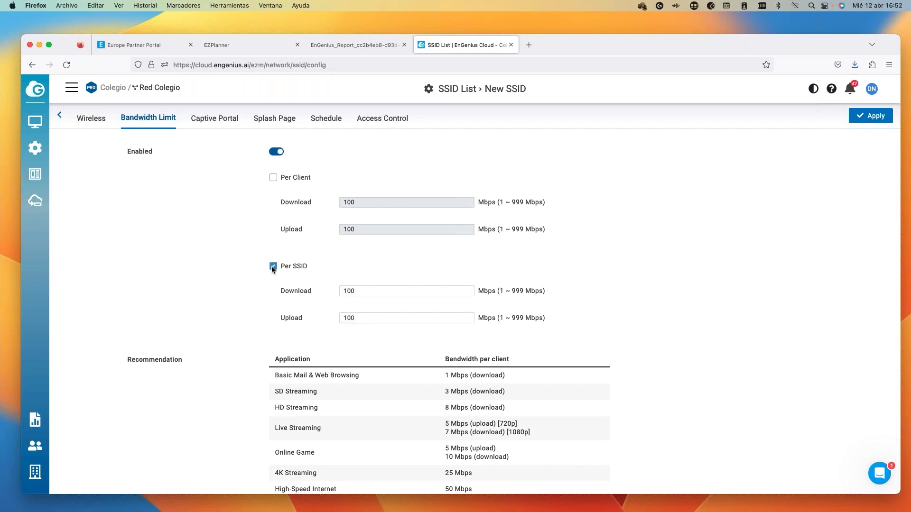
drag(362, 293, 215, 293)
text(200)
click(366, 317)
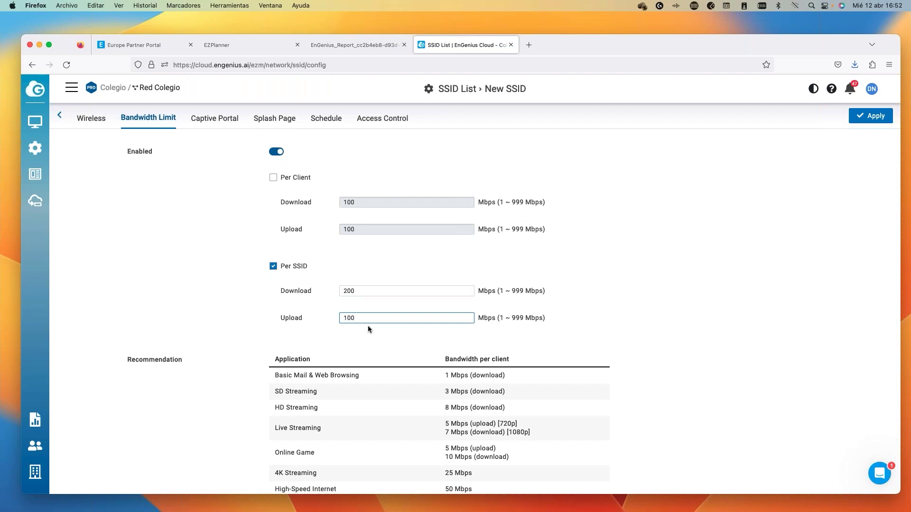
key(super+a)
text(200)
Review the captive portal, splash page, schedule and access control tabs, then save Profesores.
click(212, 121)
click(275, 118)
click(326, 119)
click(383, 119)
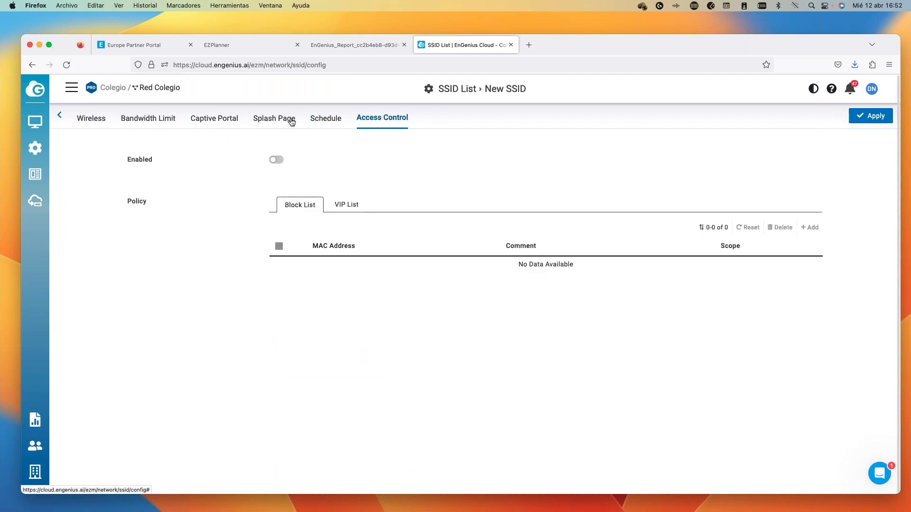
click(871, 116)
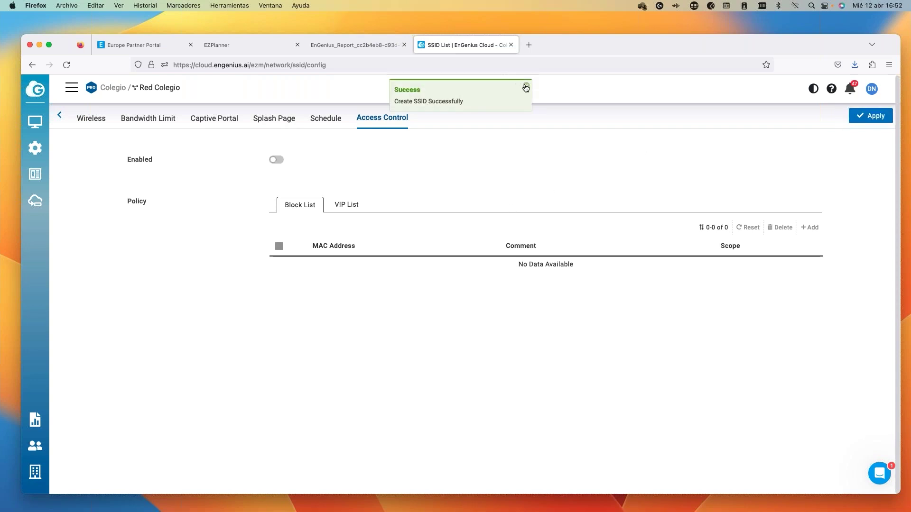
click(525, 88)
click(60, 116)
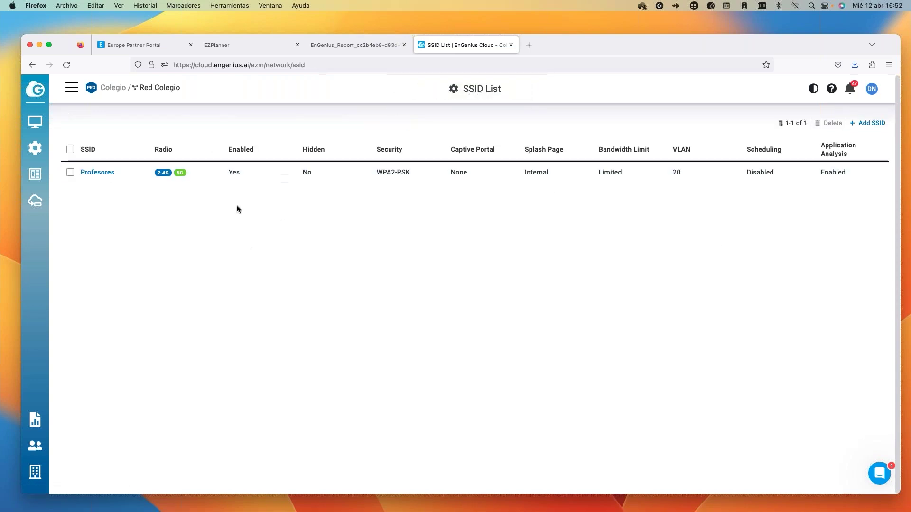
Add an SSID named 'Personal Colegio' without 6GHz, choosing WPA2 Enterprise security.
click(868, 123)
click(393, 162)
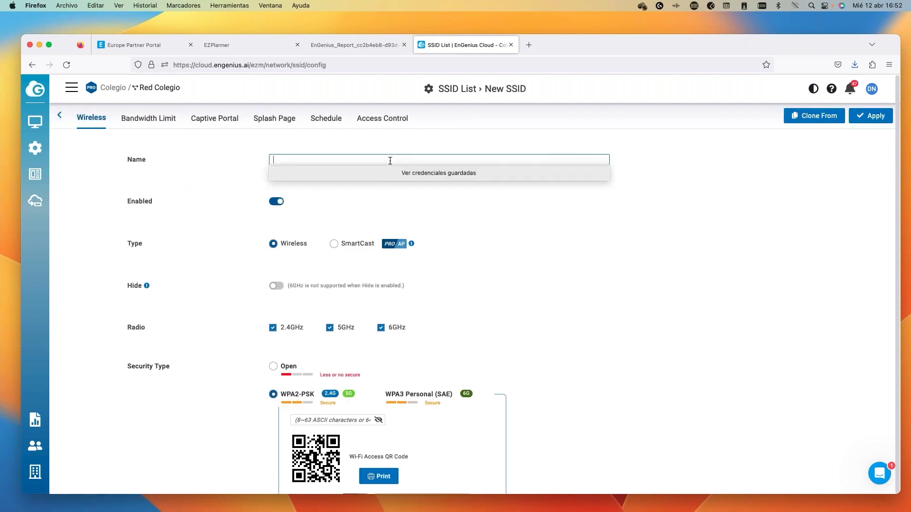
text(Pe)
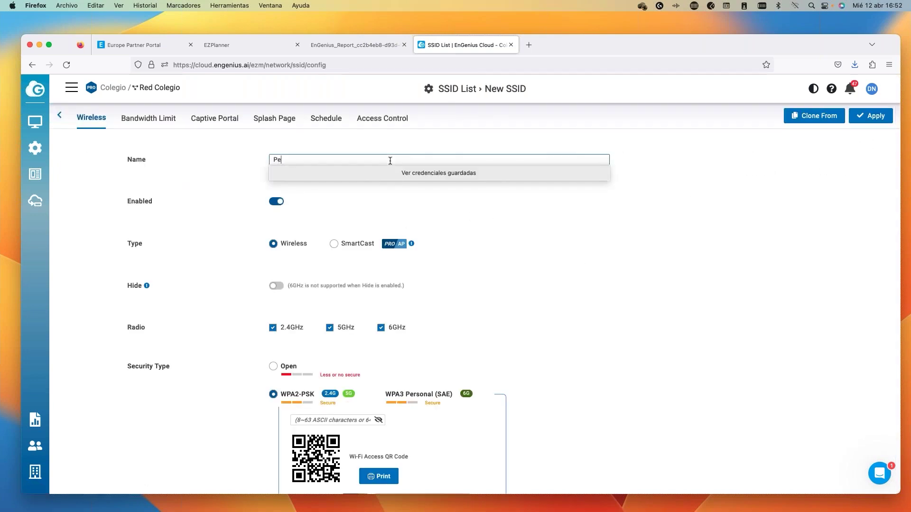
text(rsonal Colegio)
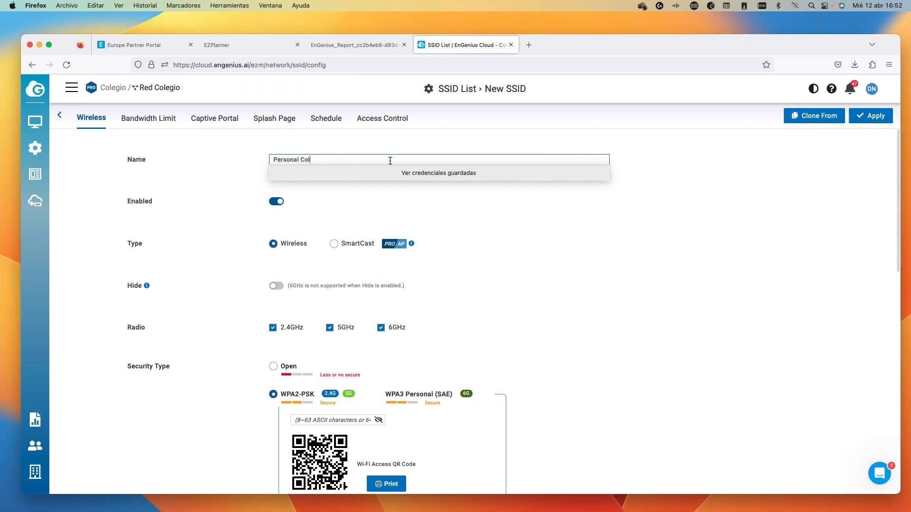
click(629, 277)
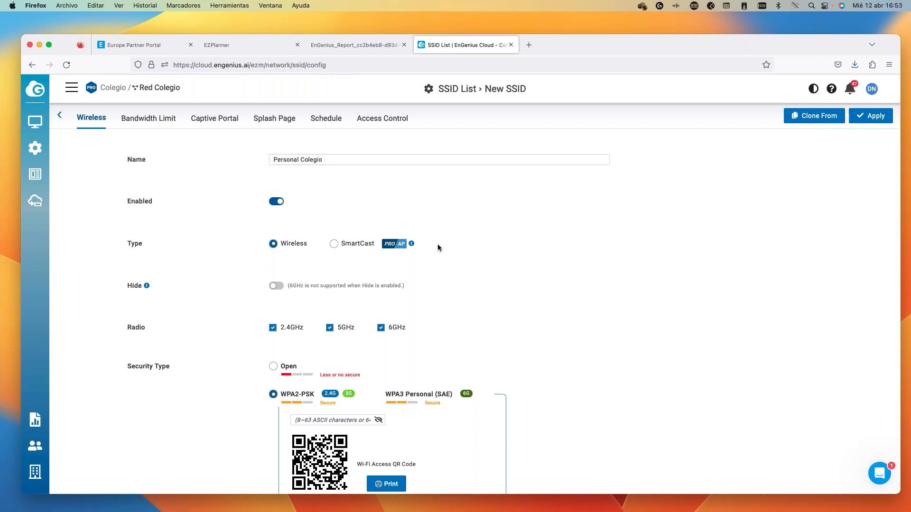
scroll(438, 244, down, 4)
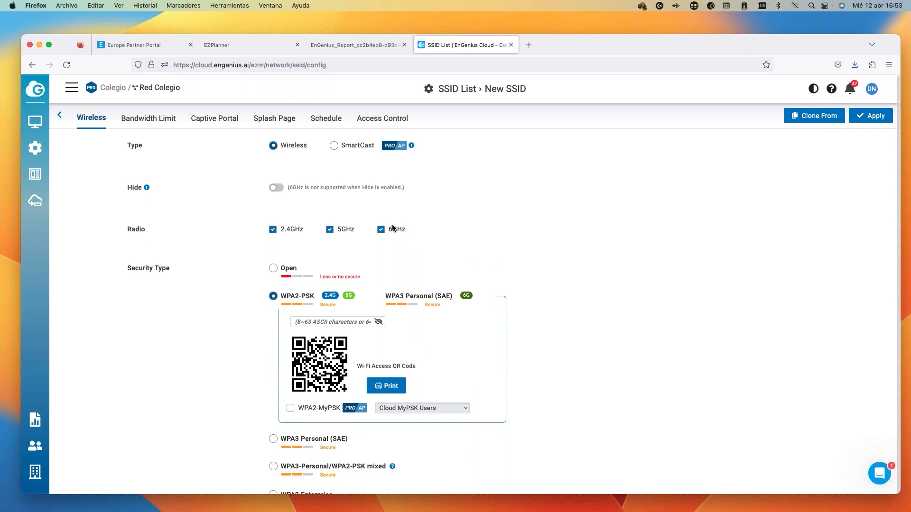
click(381, 230)
scroll(542, 285, down, 3)
scroll(542, 286, down, 1)
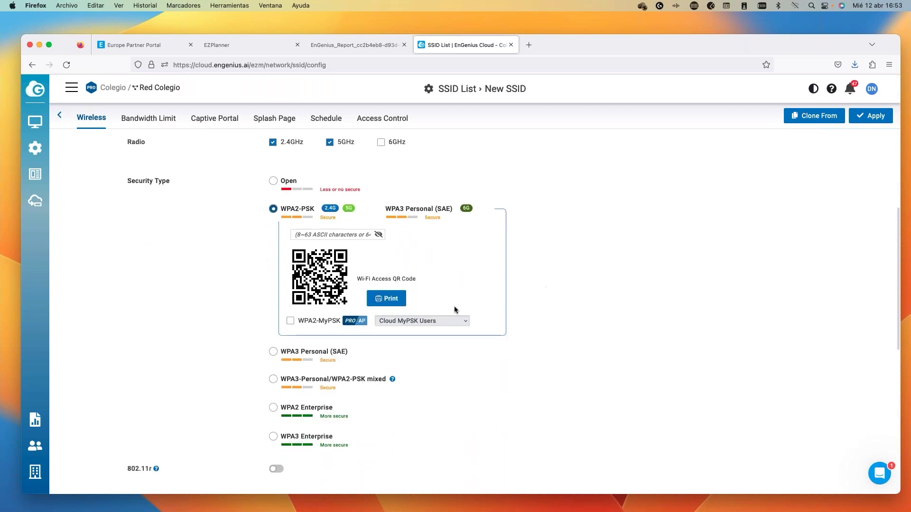
scroll(397, 382, down, 3)
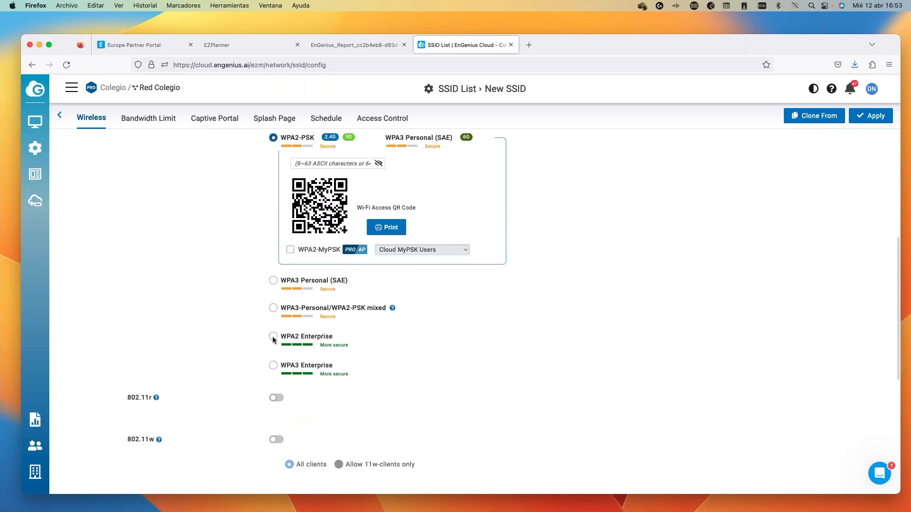
click(273, 337)
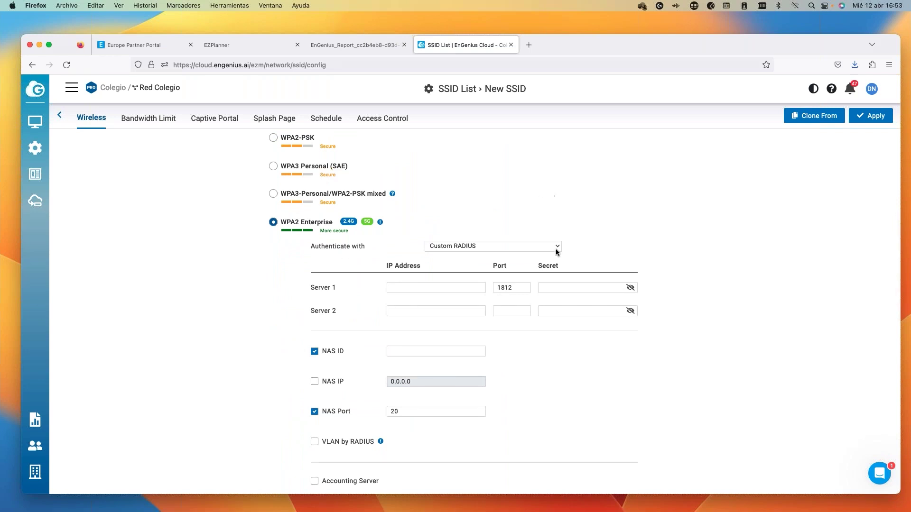
Pick Google LDAP as the WPA2 Enterprise authentication source.
click(535, 246)
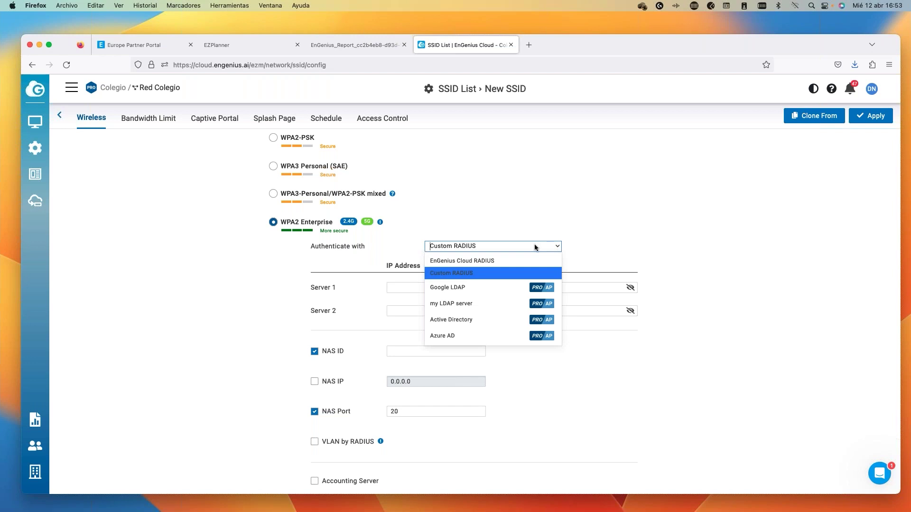
click(458, 291)
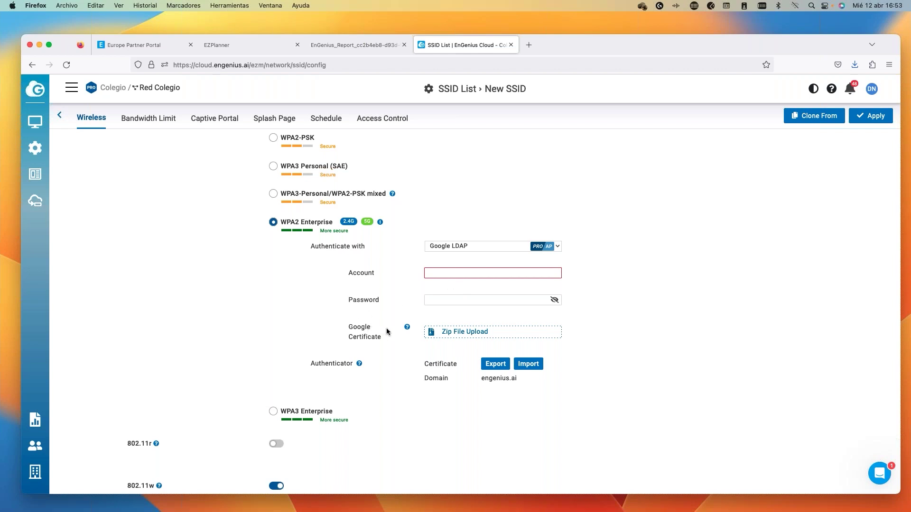
mouse_move(408, 330)
scroll(485, 334, up, 5)
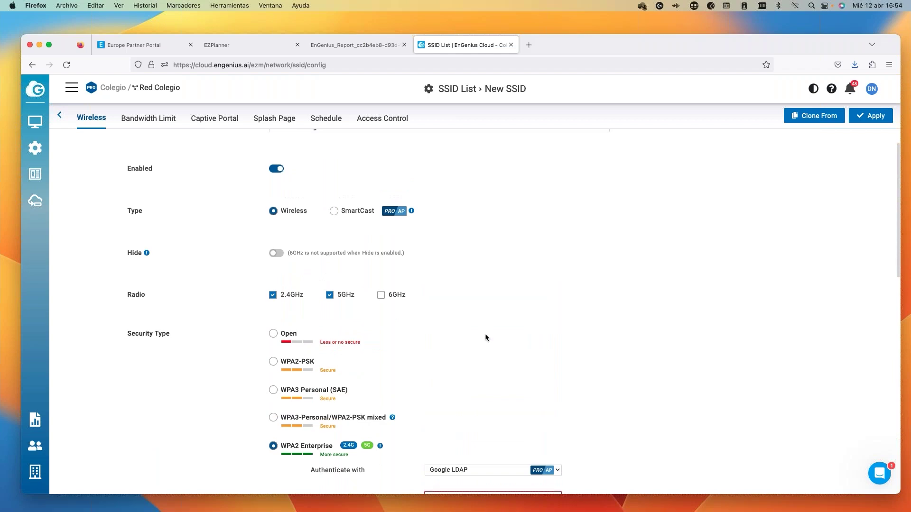
scroll(486, 337, down, 3)
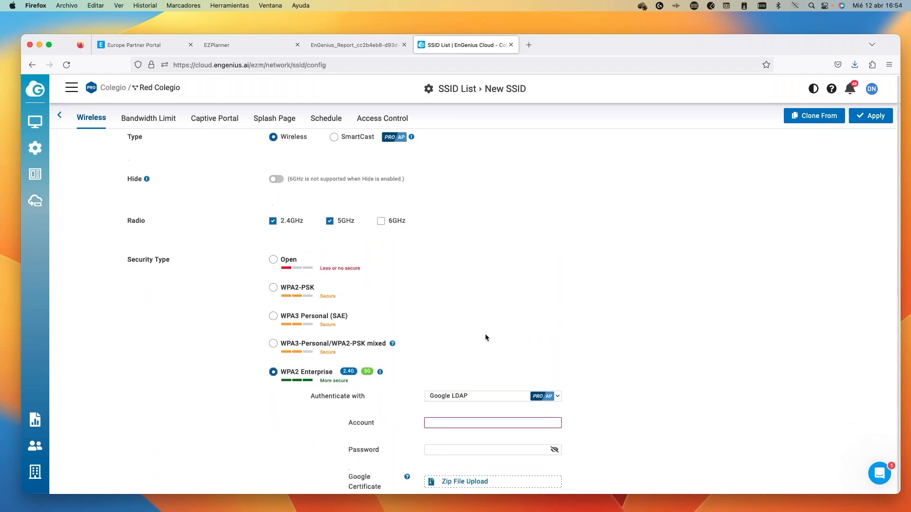
Switch security back to WPA2-PSK and enter the network passphrase.
click(274, 240)
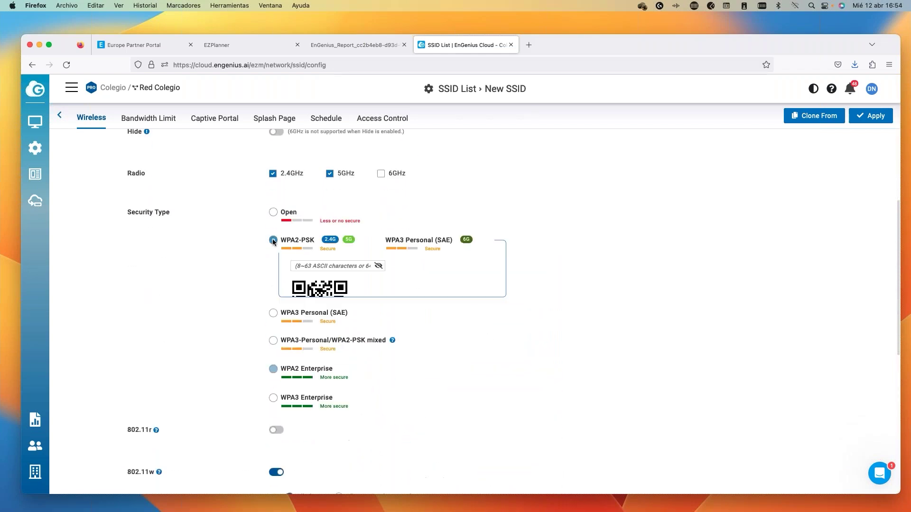
click(334, 266)
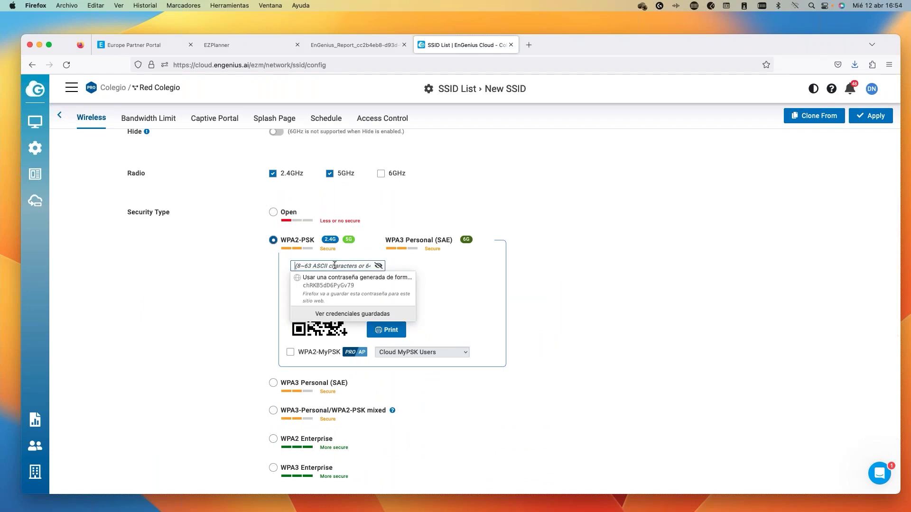
text(••••••••)
click(622, 318)
scroll(565, 340, down, 10)
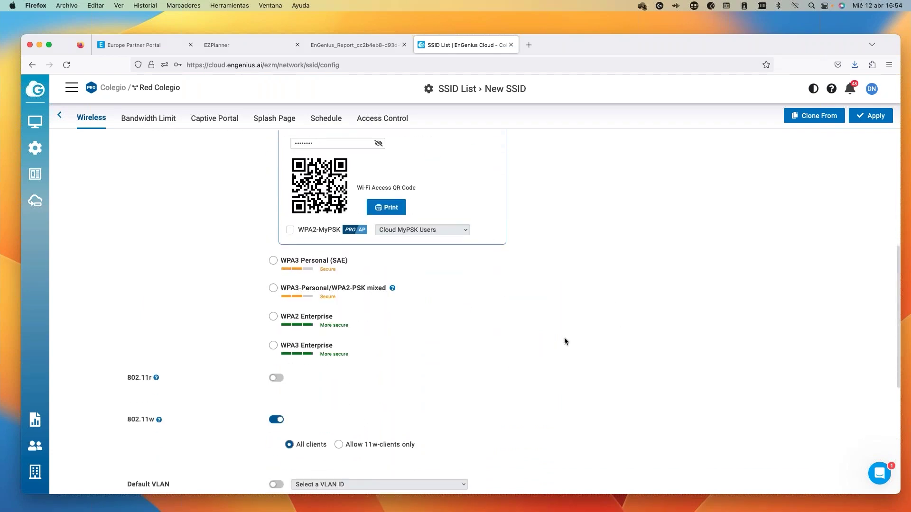
scroll(565, 337, up, 6)
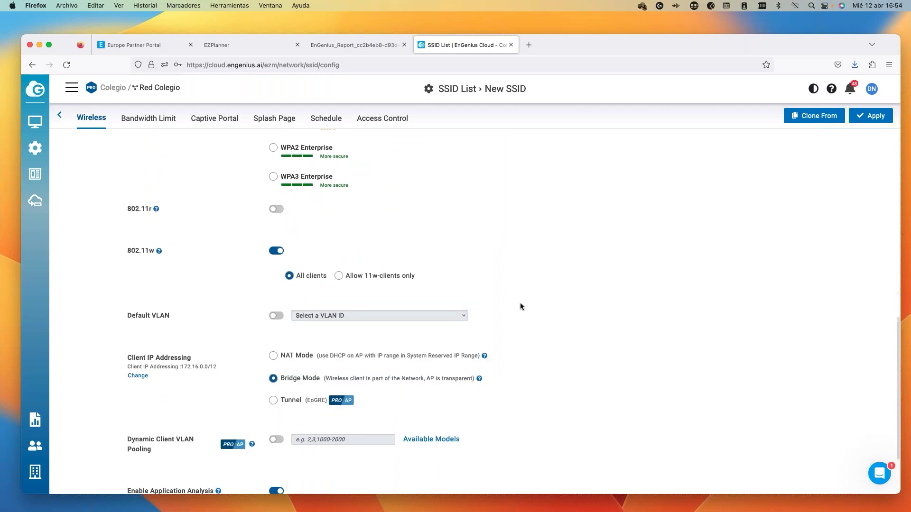
scroll(524, 292, down, 4)
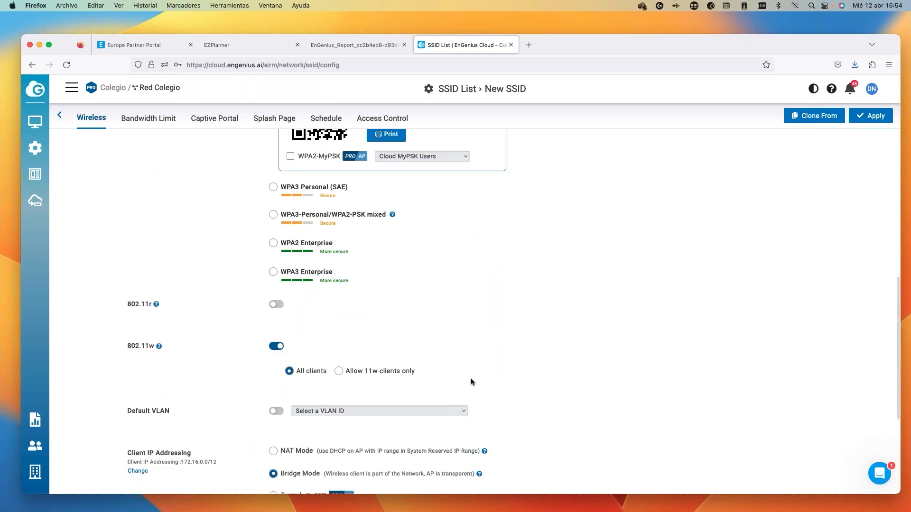
scroll(471, 377, down, 3)
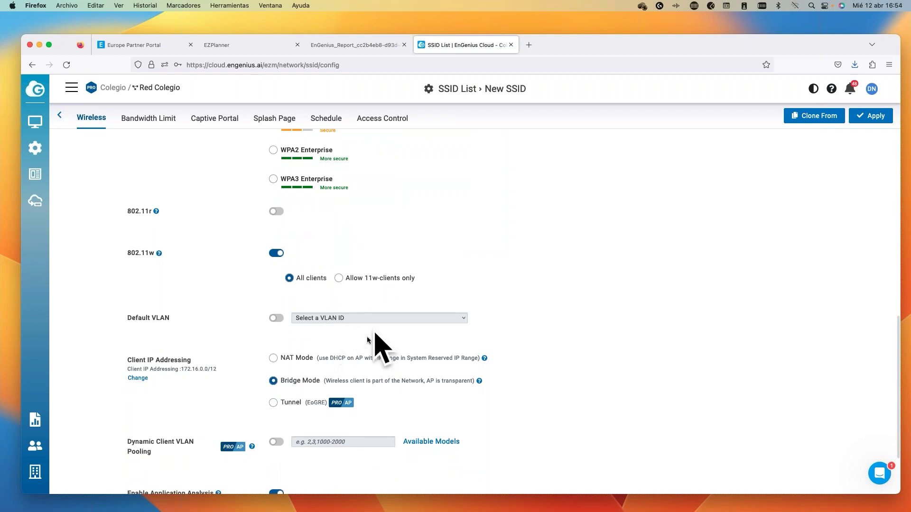
scroll(376, 349, down, 2)
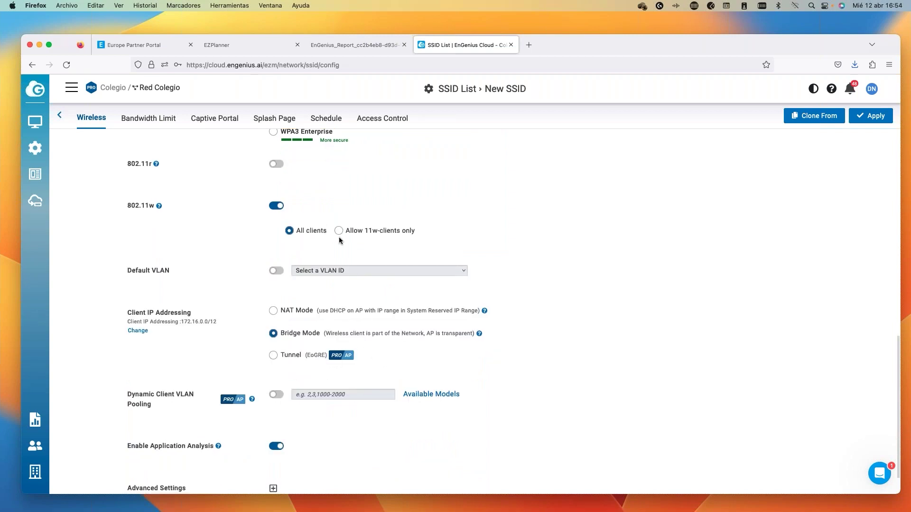
scroll(387, 252, down, 2)
Enable band steering under Advanced Settings, keeping the RSSI threshold at -75 dBm.
click(274, 451)
scroll(384, 420, down, 5)
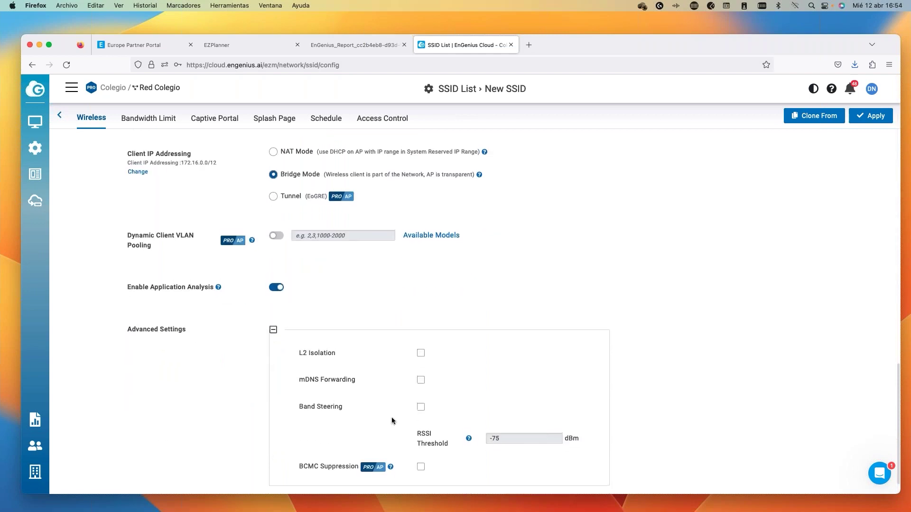
click(420, 408)
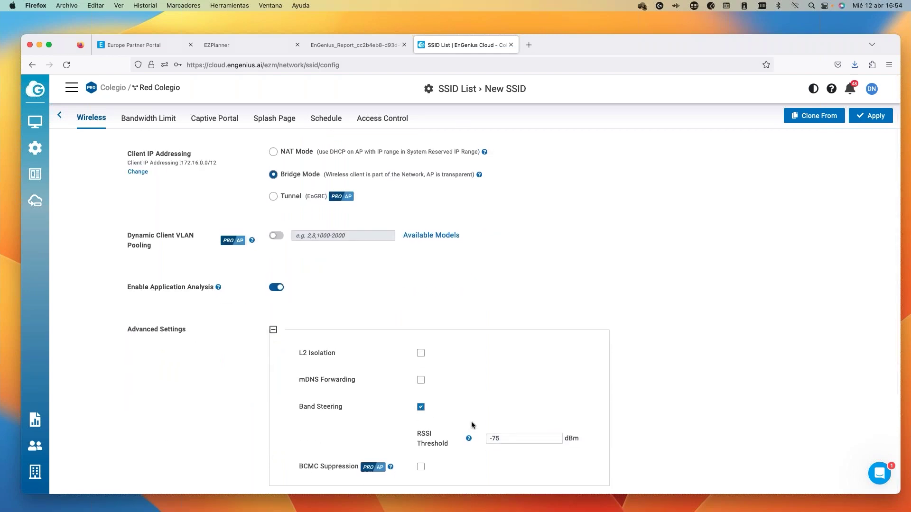
click(514, 439)
click(522, 439)
click(669, 434)
scroll(427, 284, up, 10)
click(149, 118)
Limit Personal Colegio to 200 Mbps download and upload per SSID and save it.
click(280, 191)
click(272, 159)
click(273, 274)
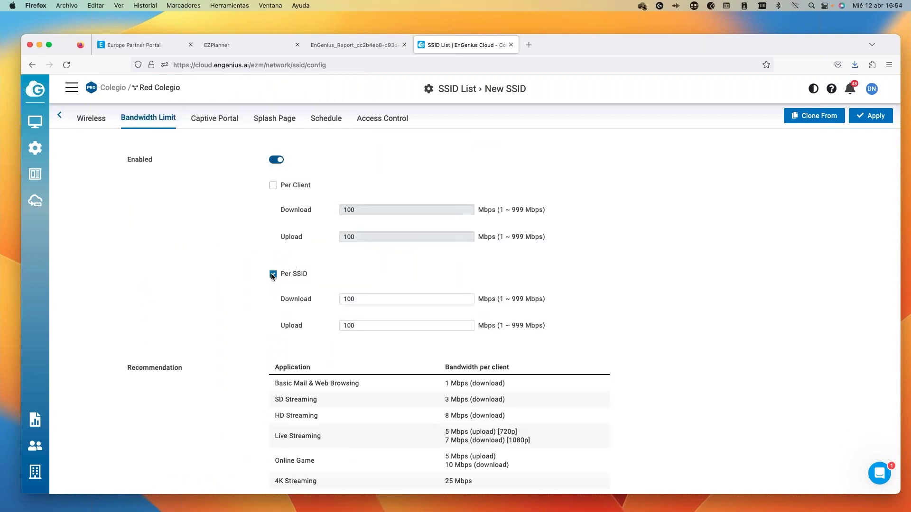
drag(368, 299, 280, 300)
text(200)
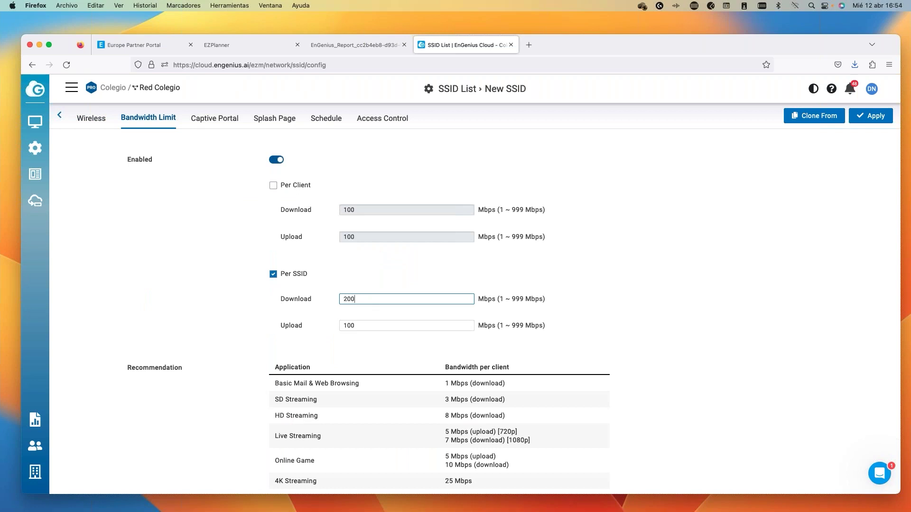
drag(356, 328, 319, 327)
text(200)
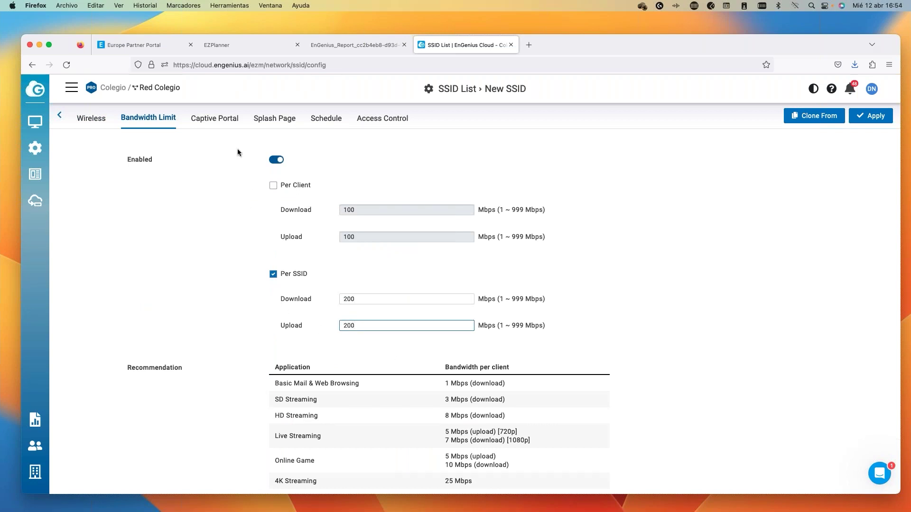
click(214, 118)
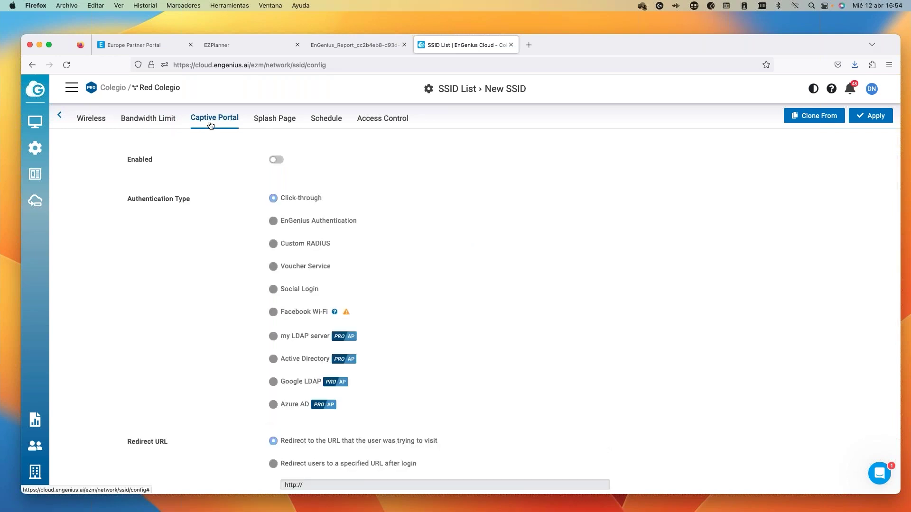
click(160, 124)
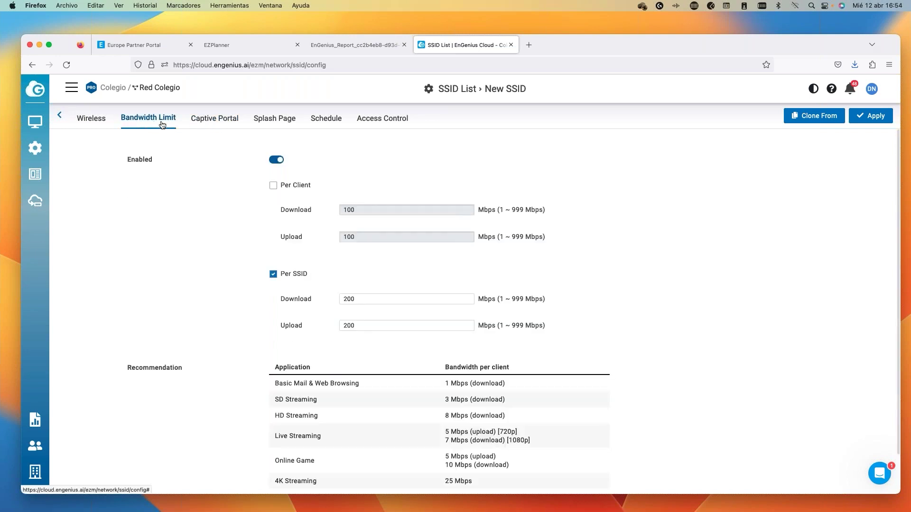
click(875, 118)
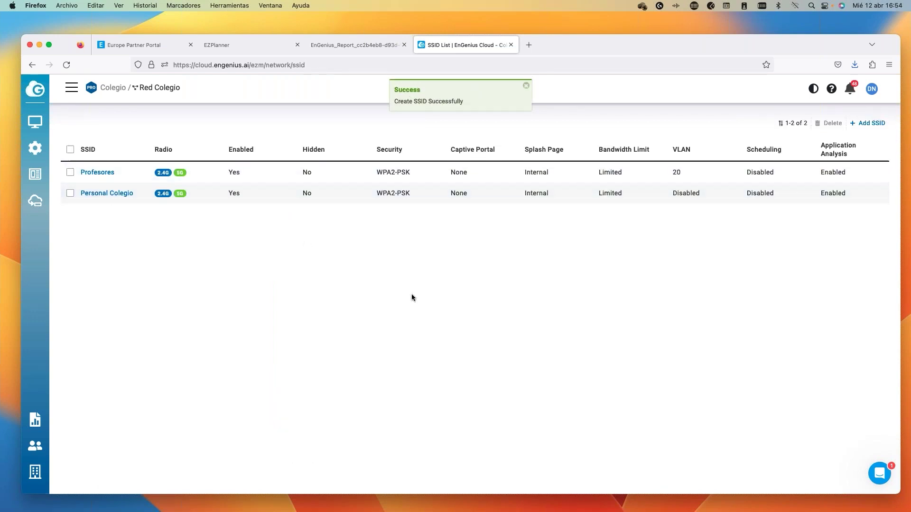
Start another SSID and name it 'Red alumnos'.
click(868, 123)
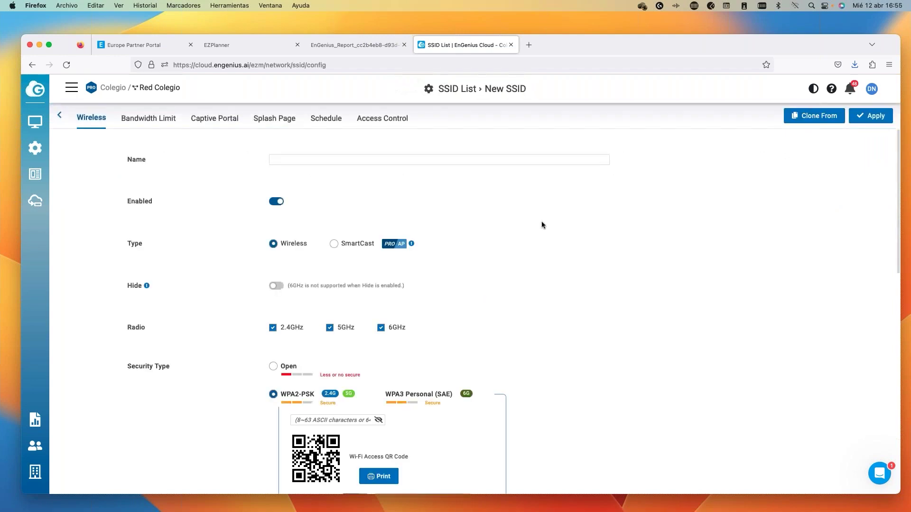
click(335, 156)
text(Red)
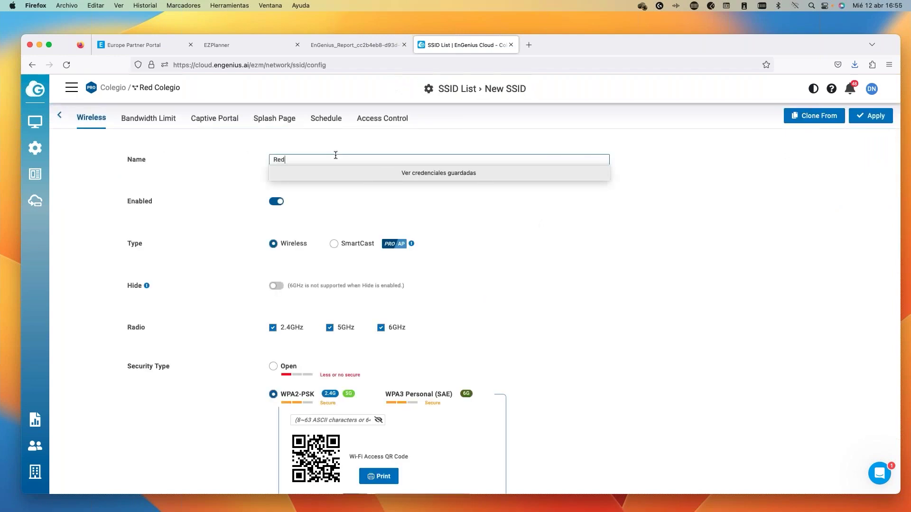
text( alumnos)
key(BackSpace)
key(BackSpace)
key(BackSpace)
key(BackSpace)
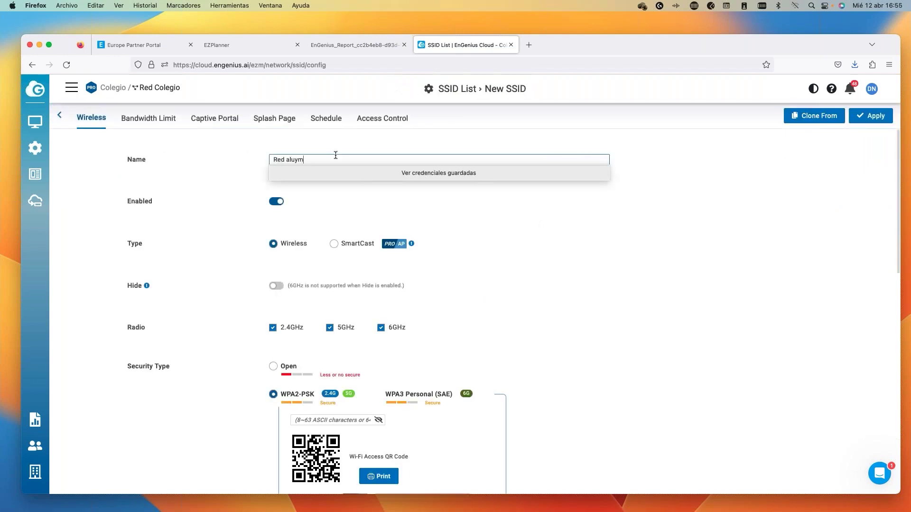
text(mnos)
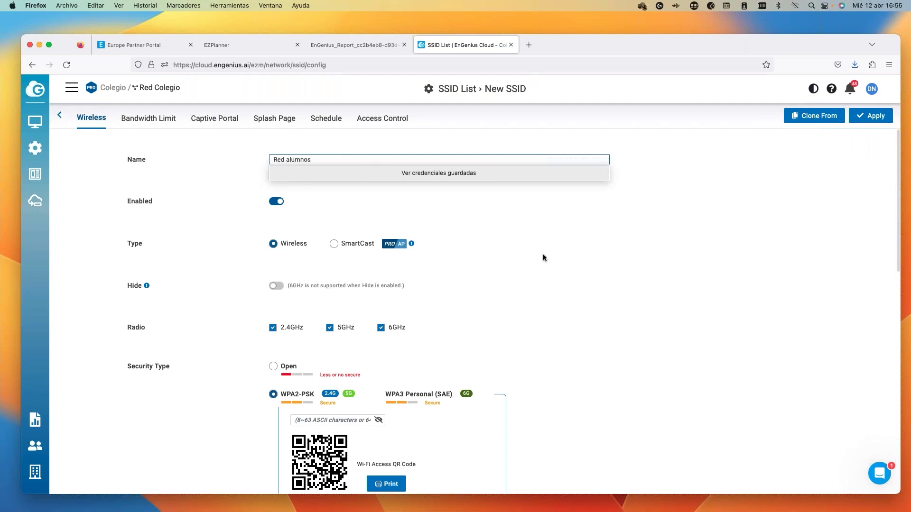
click(543, 255)
Drop the 6 GHz band and set a WPA2-PSK passphrase for Red alumnos.
click(380, 327)
scroll(378, 327, down, 5)
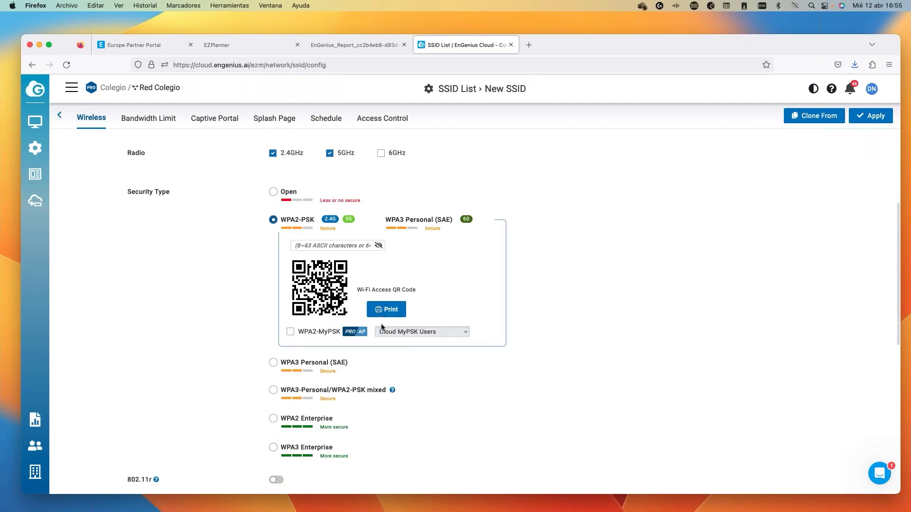
click(314, 244)
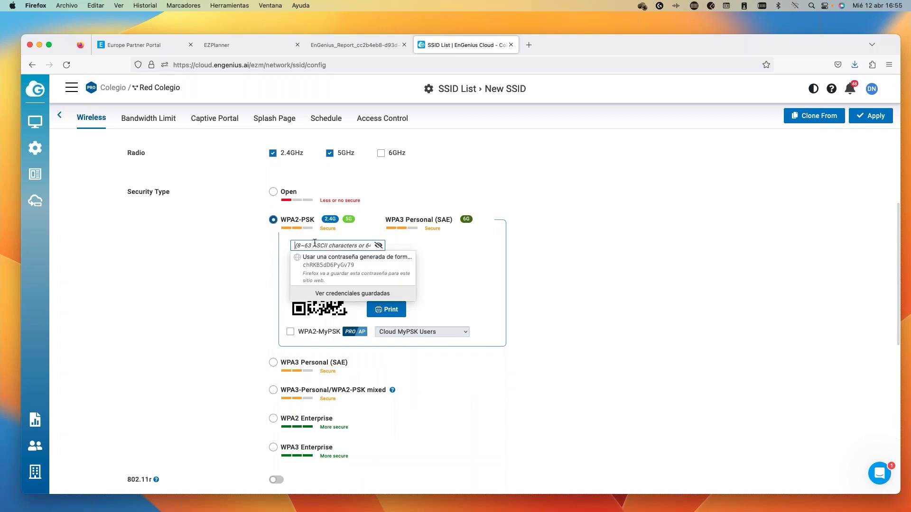
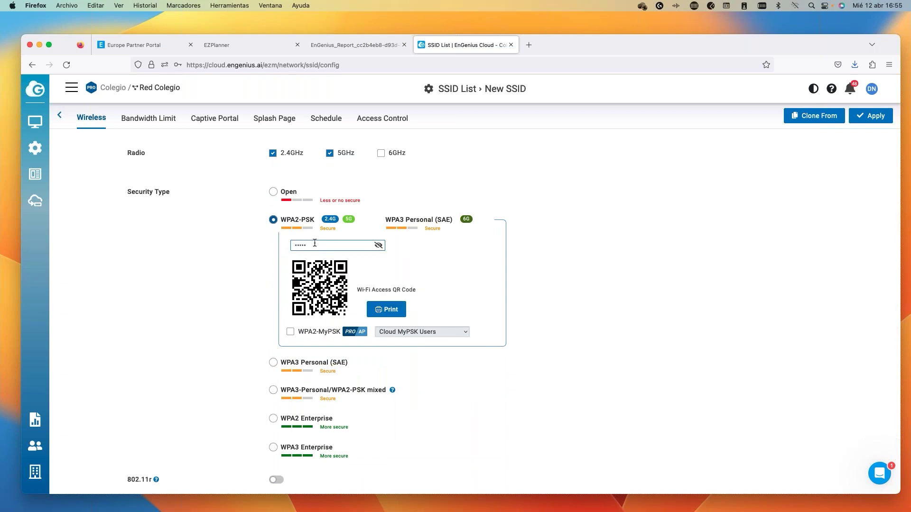
click(539, 275)
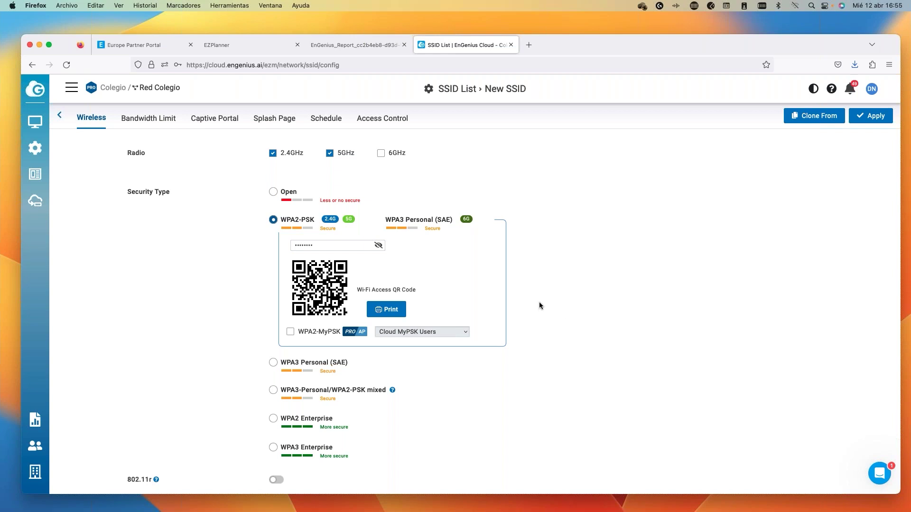
scroll(539, 302, down, 2)
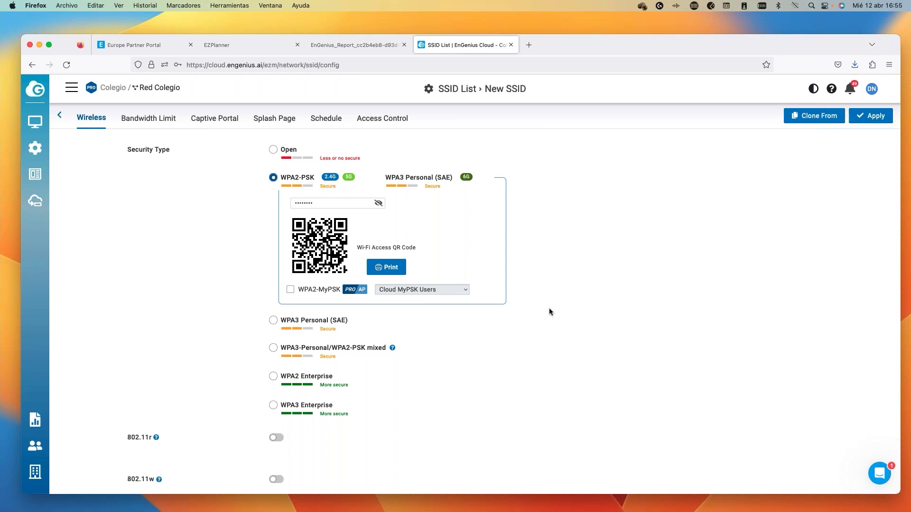
scroll(546, 304, up, 2)
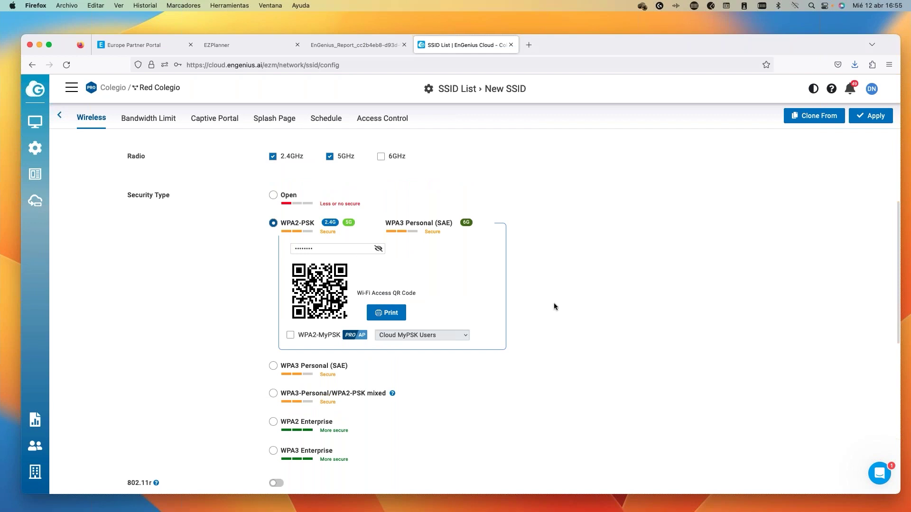
scroll(554, 306, down, 9)
scroll(554, 306, down, 1)
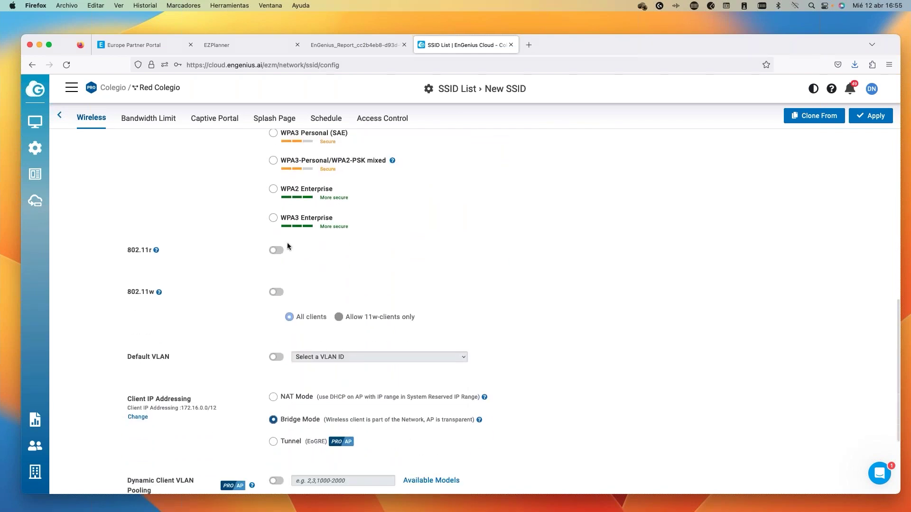
Enable 802.11w protection and assign default VLAN 30 (Vlan alumnos) to Red alumnos.
click(279, 290)
scroll(474, 316, down, 2)
click(275, 305)
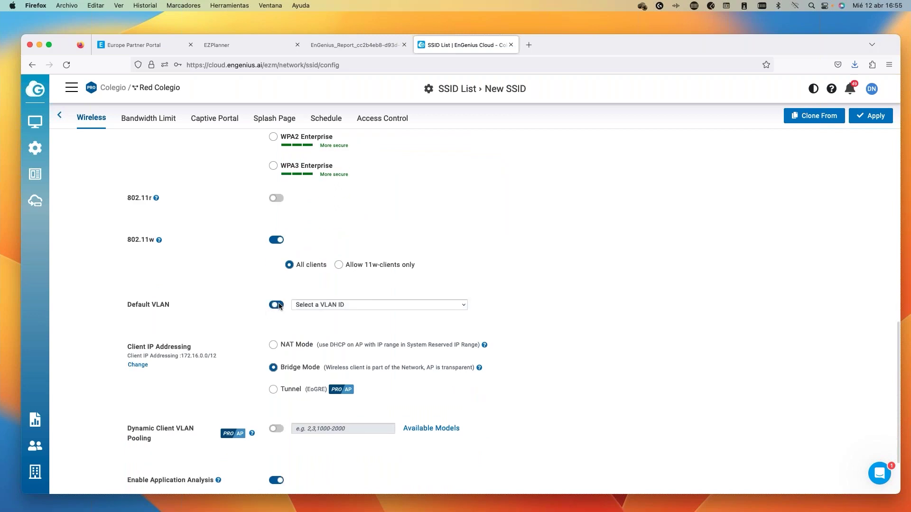
click(350, 308)
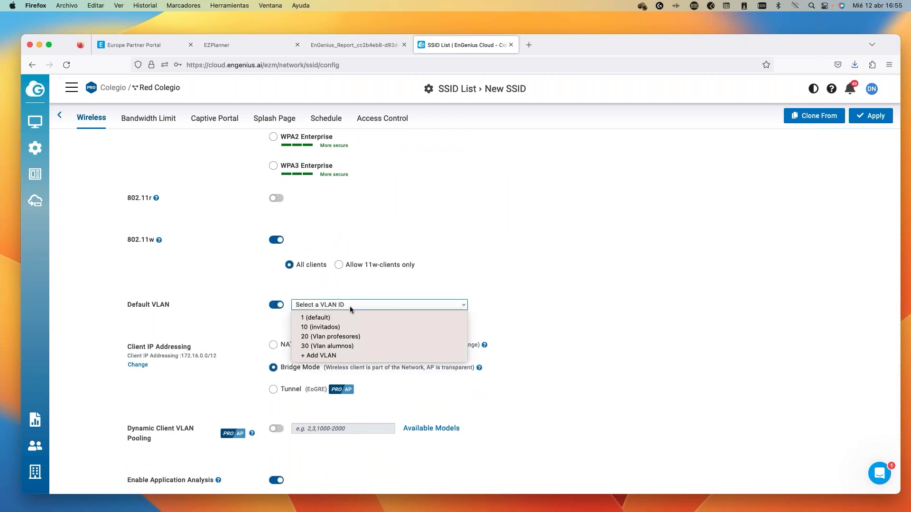
click(341, 348)
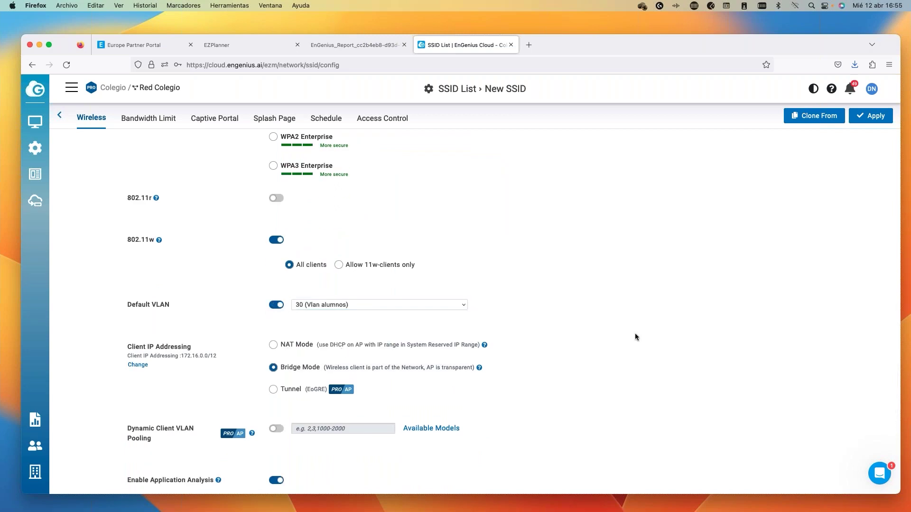
In Advanced Settings, enable L2 isolation, band steering and BCMC suppression, then show the bandwidth limits.
scroll(635, 333, down, 3)
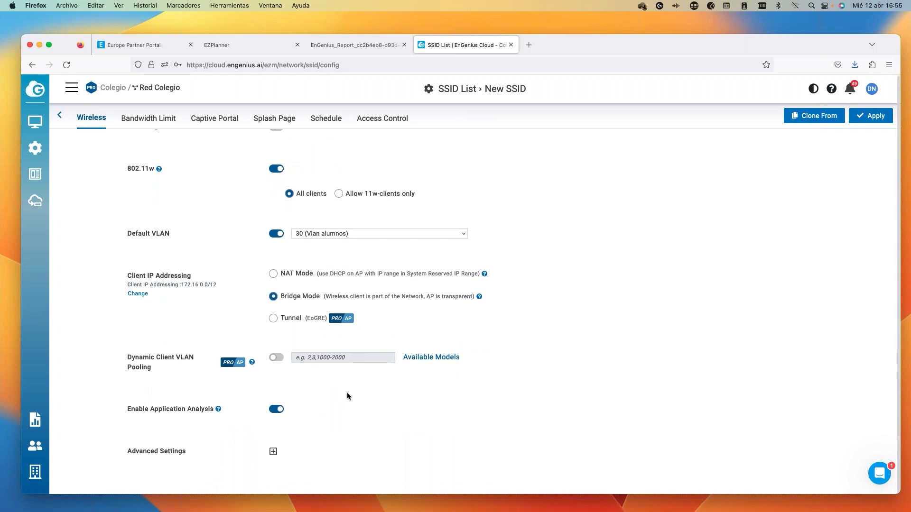
click(273, 451)
scroll(414, 432, down, 5)
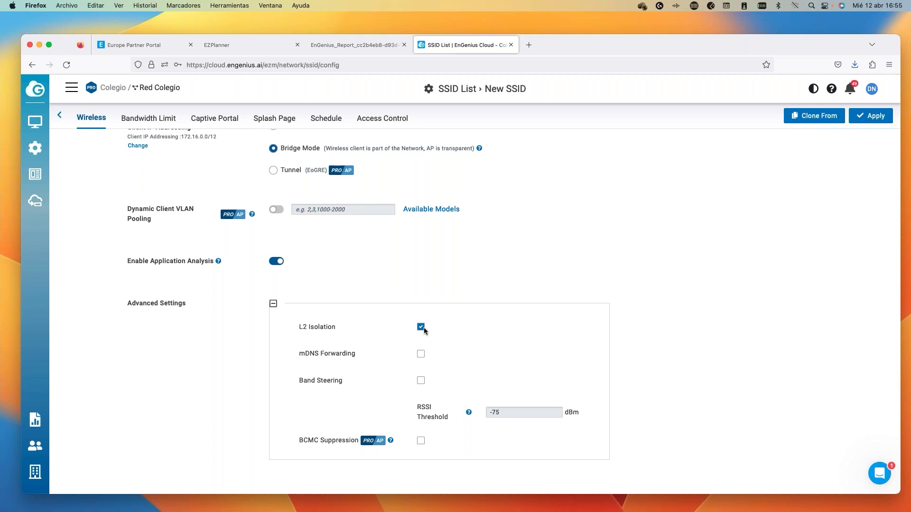
click(421, 382)
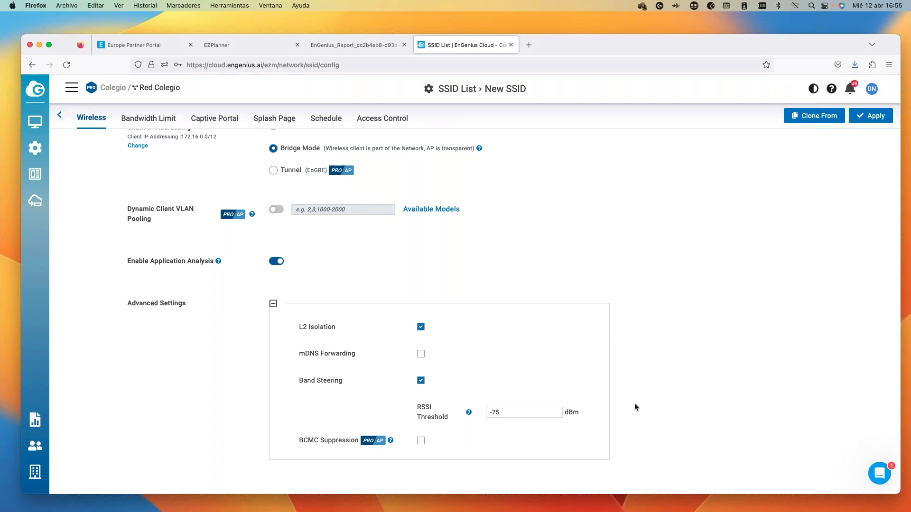
scroll(636, 407, up, 15)
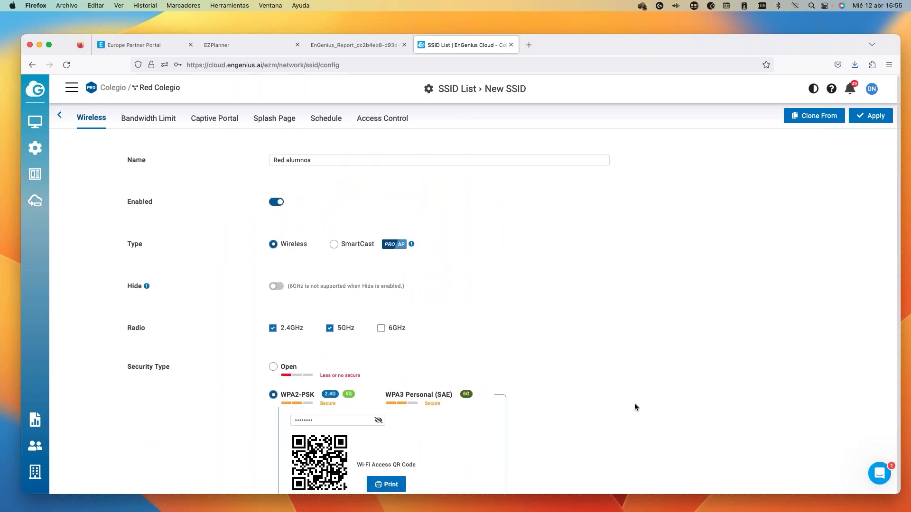
scroll(634, 405, down, 15)
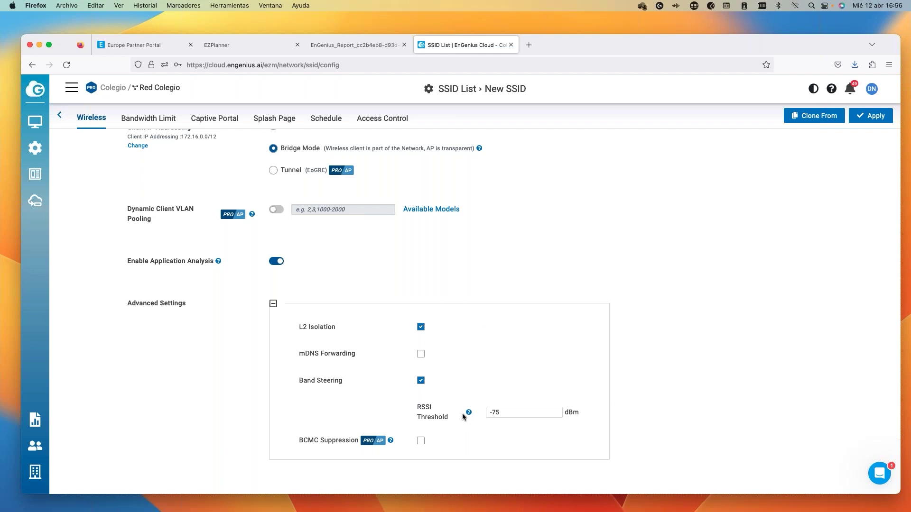
click(421, 442)
mouse_move(392, 443)
scroll(500, 319, up, 5)
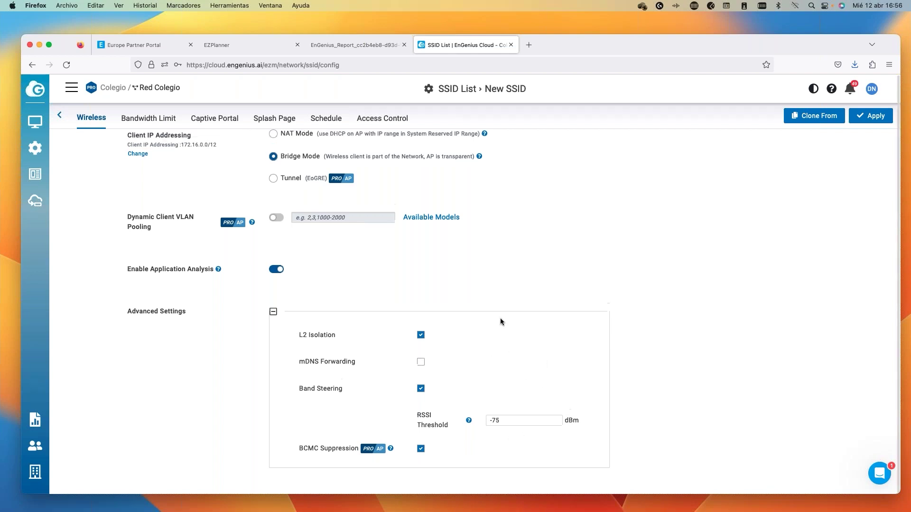
scroll(500, 317, up, 8)
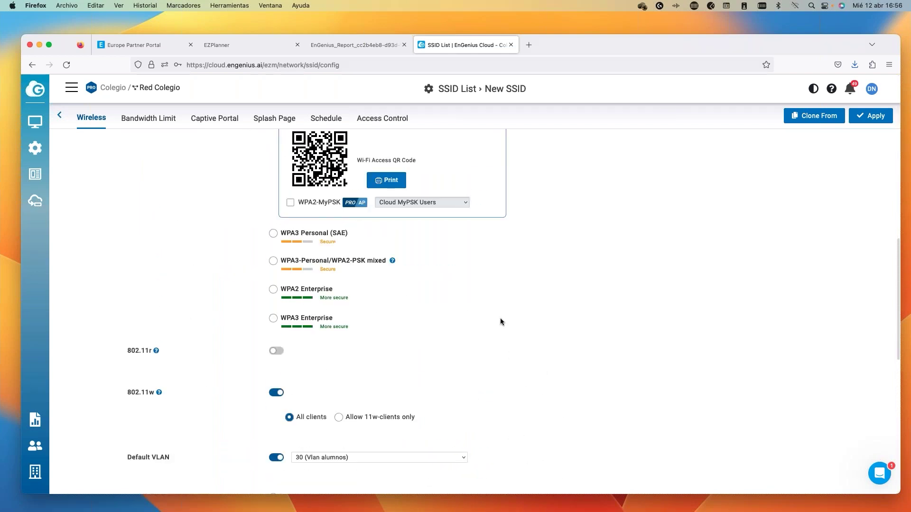
click(151, 121)
Enable a per-client bandwidth limit of 8 Mbps download and 8 Mbps upload.
click(275, 189)
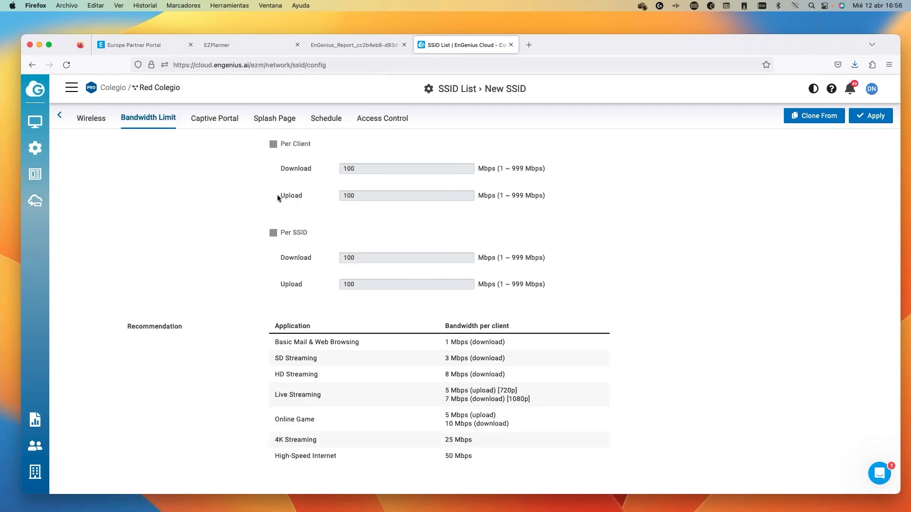
scroll(277, 194, up, 2)
click(276, 159)
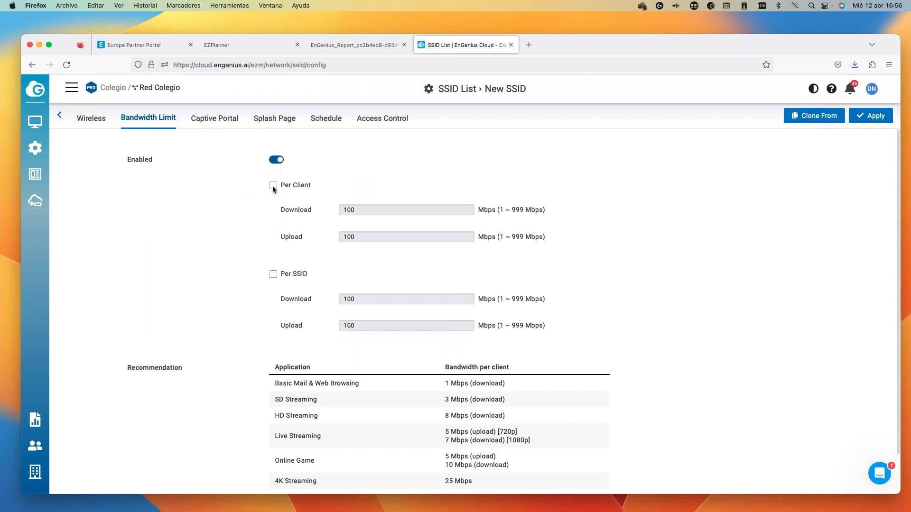
click(273, 186)
double_click(358, 212)
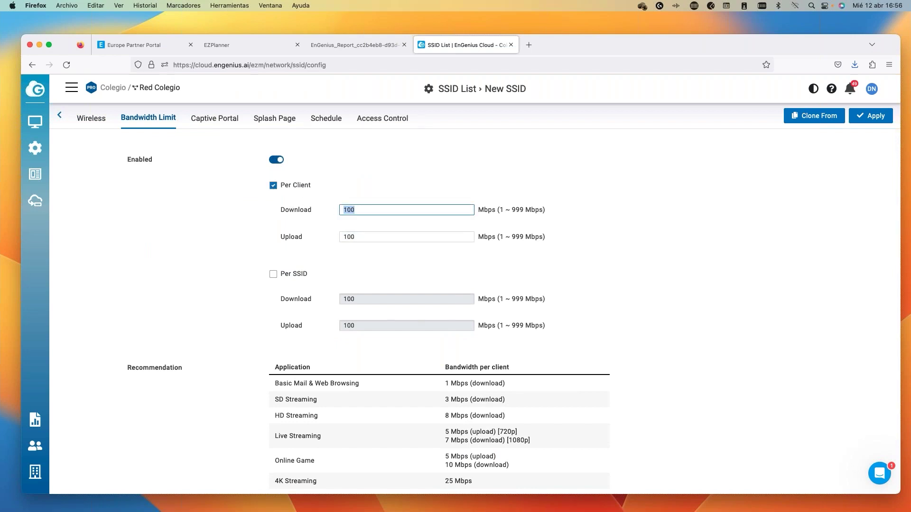
text(8)
key(Tab)
text(8)
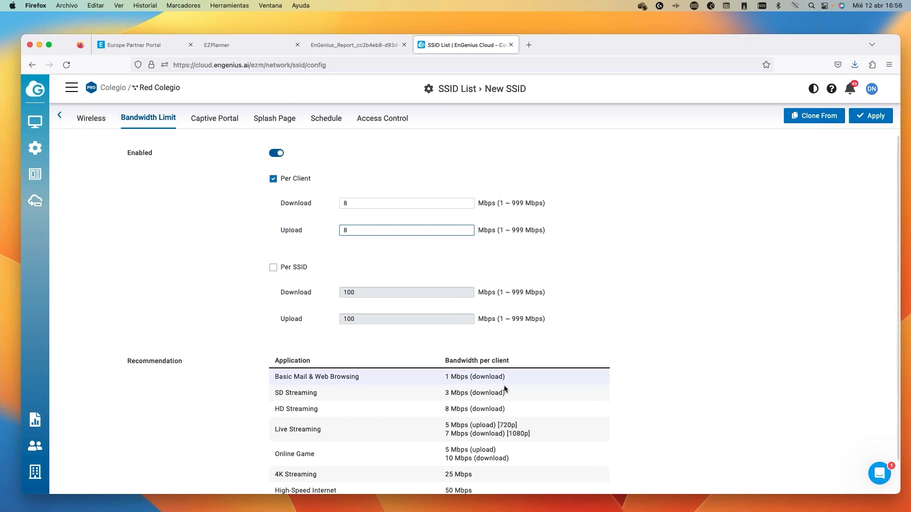
Highlight the HD Streaming 8 Mbps recommendation, then apply the Red alumnos SSID.
scroll(489, 384, down, 2)
drag(280, 375, 497, 423)
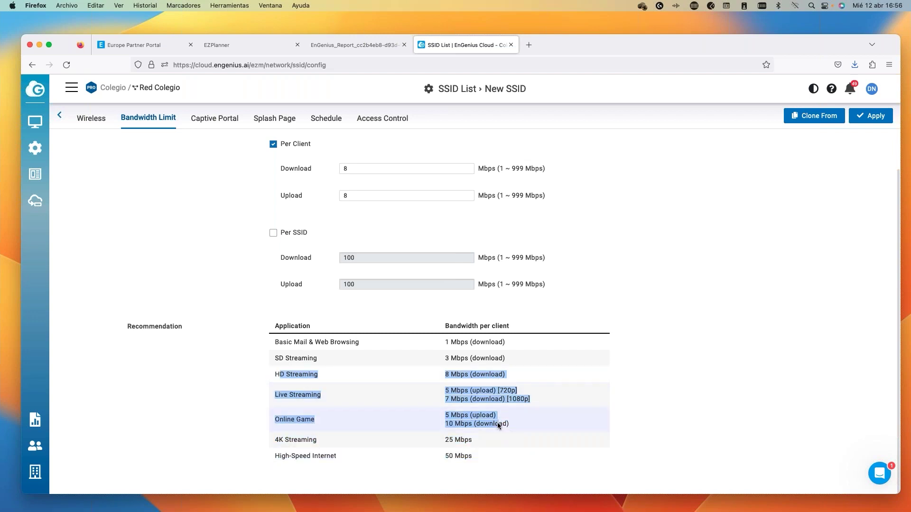
click(497, 423)
drag(498, 376, 272, 375)
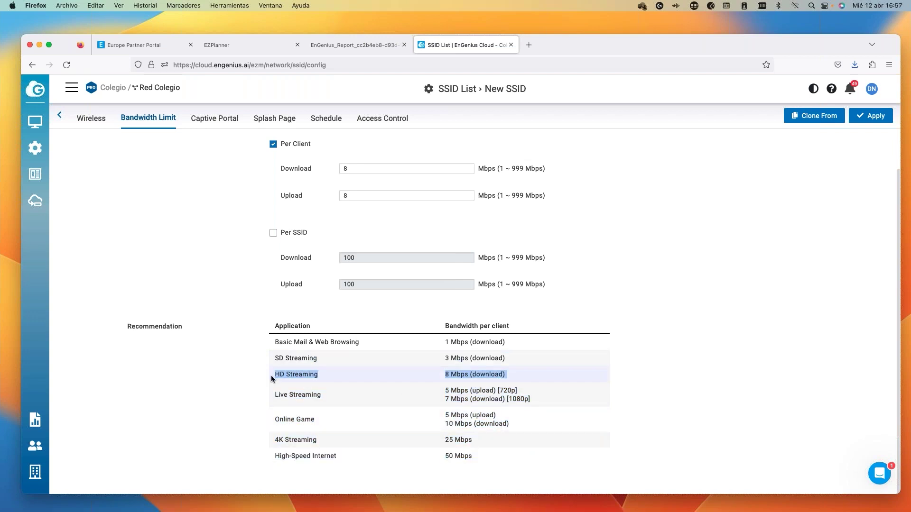
click(272, 374)
scroll(411, 384, up, 2)
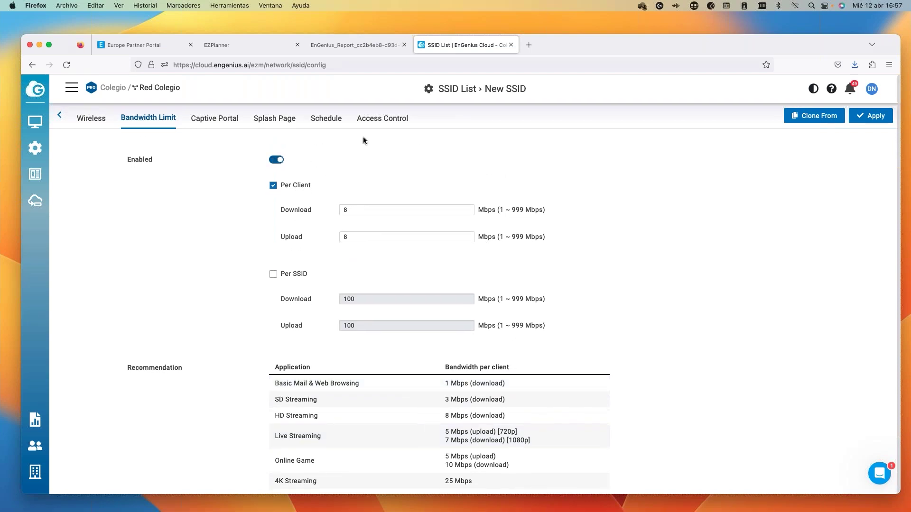
click(859, 119)
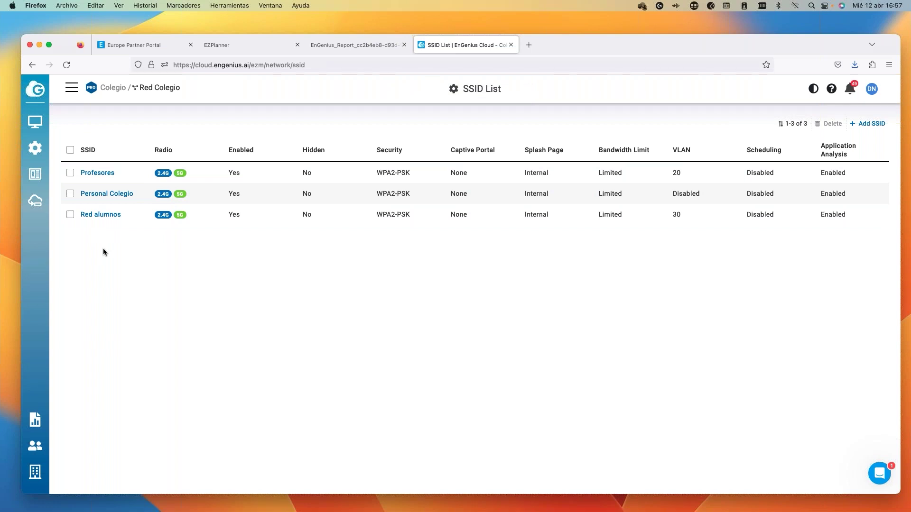
Switch to the Invitados network under Colegio and note its empty SSID list.
drag(139, 87, 183, 90)
click(70, 89)
click(127, 167)
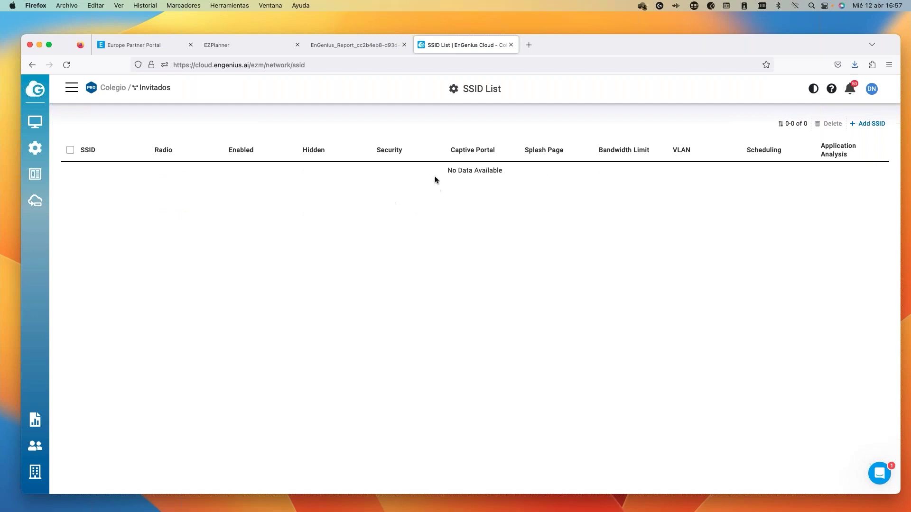
drag(443, 168, 504, 167)
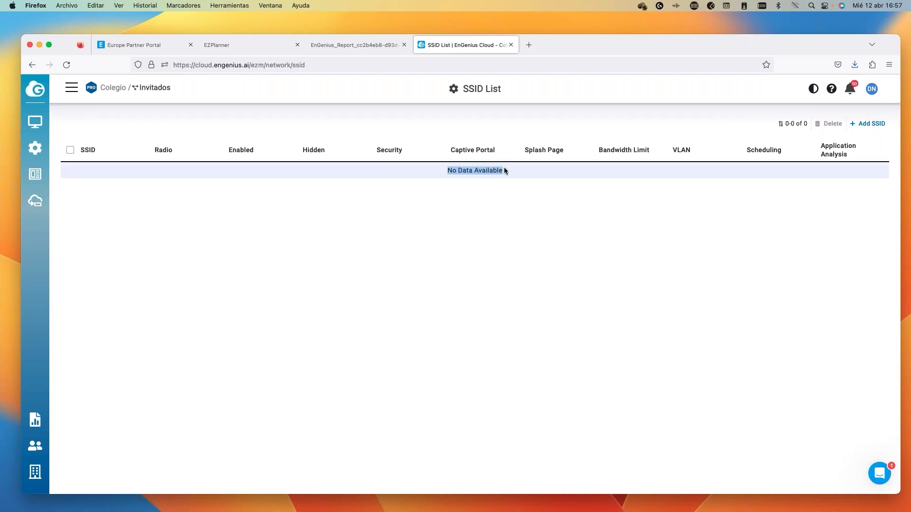
click(514, 243)
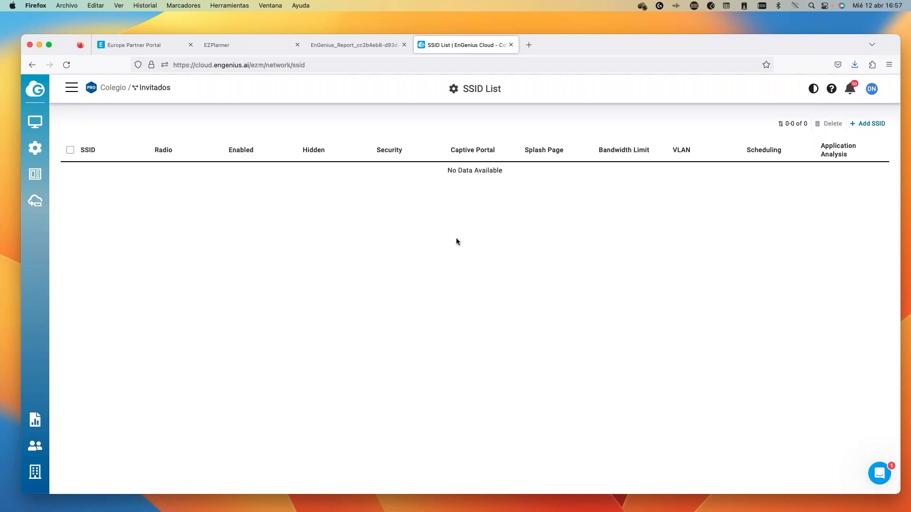
Create an open SSID named Invitados broadcasting only on 2.4 and 5 GHz.
click(870, 124)
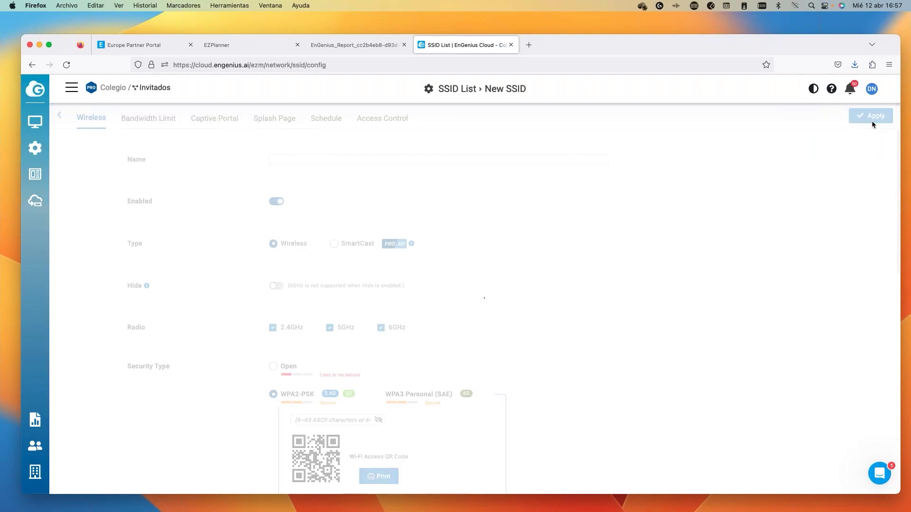
click(413, 158)
text(Invitad)
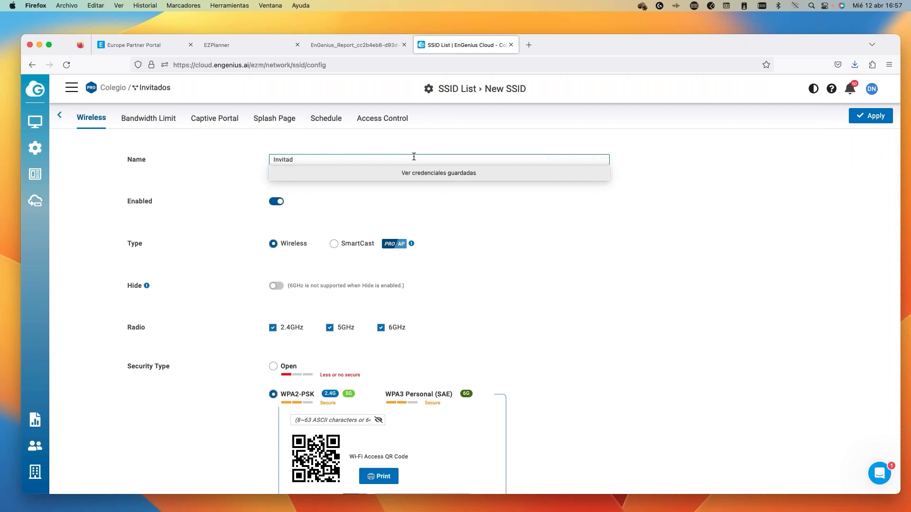
text(os)
click(611, 239)
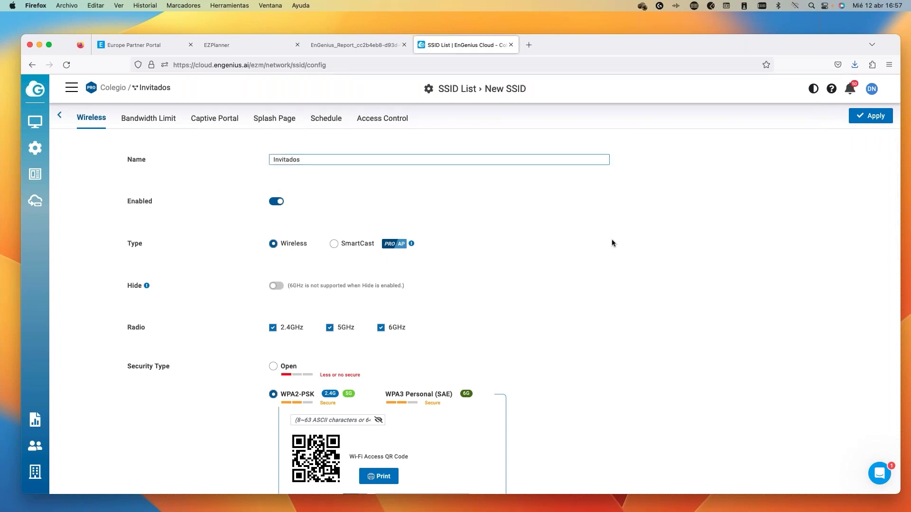
click(380, 328)
click(273, 367)
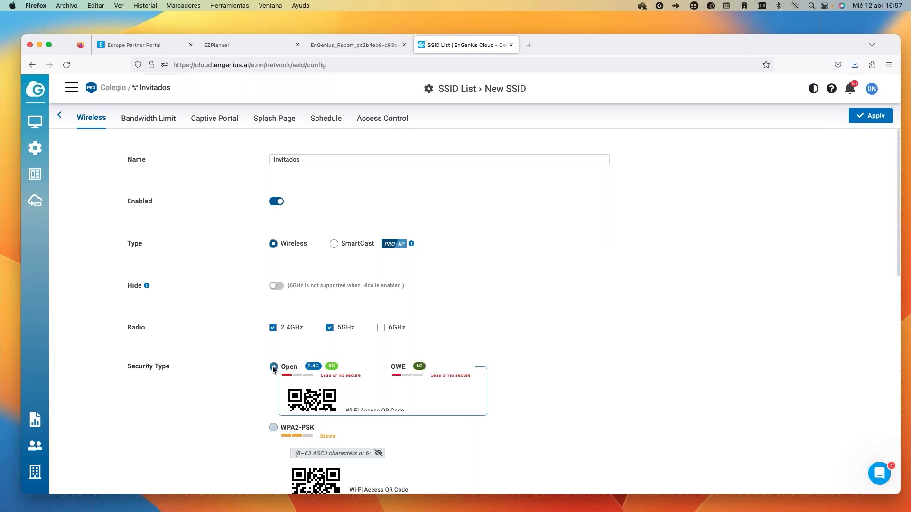
scroll(448, 361, down, 7)
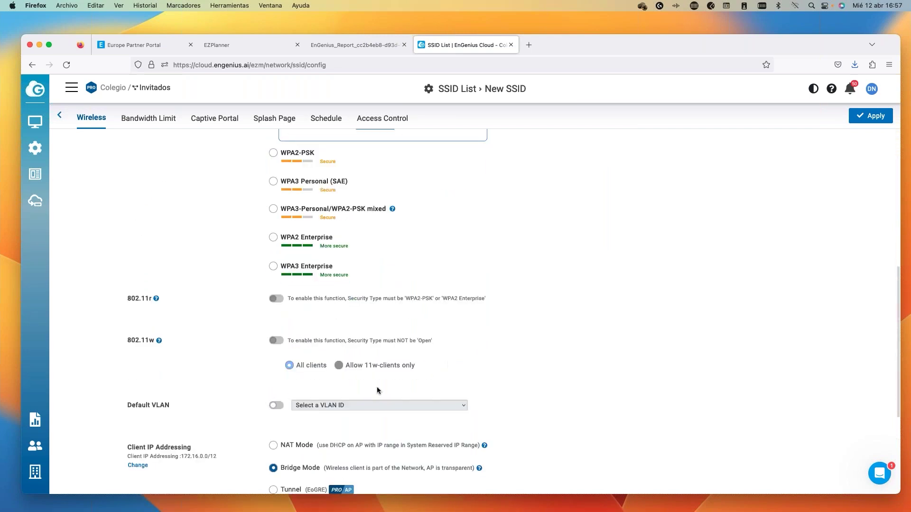
scroll(377, 350, down, 3)
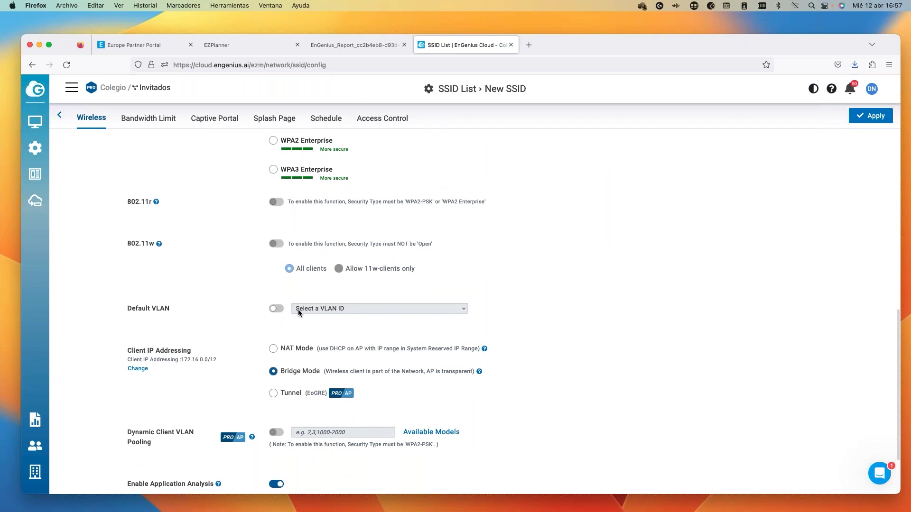
Set its default VLAN to a newly added VLAN 10 'invitados' and enable the bandwidth limit.
click(280, 309)
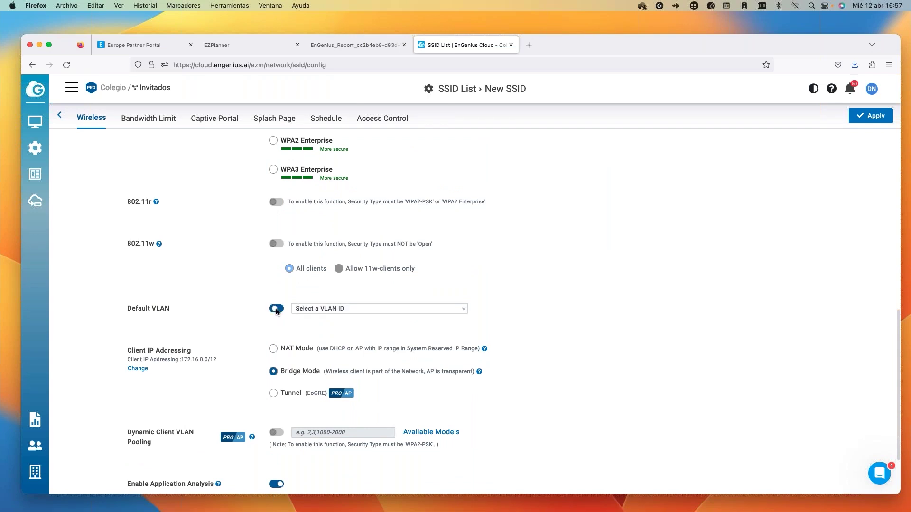
click(330, 312)
click(345, 331)
click(448, 131)
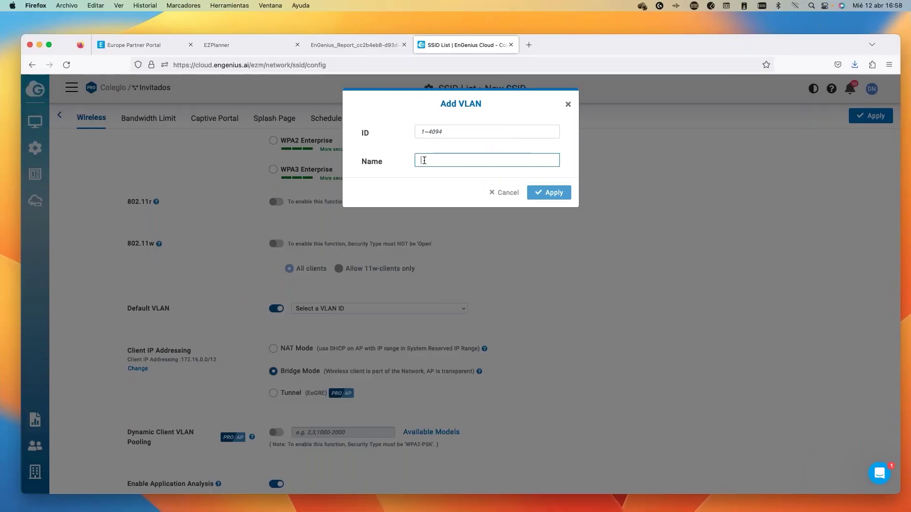
click(443, 131)
text(10)
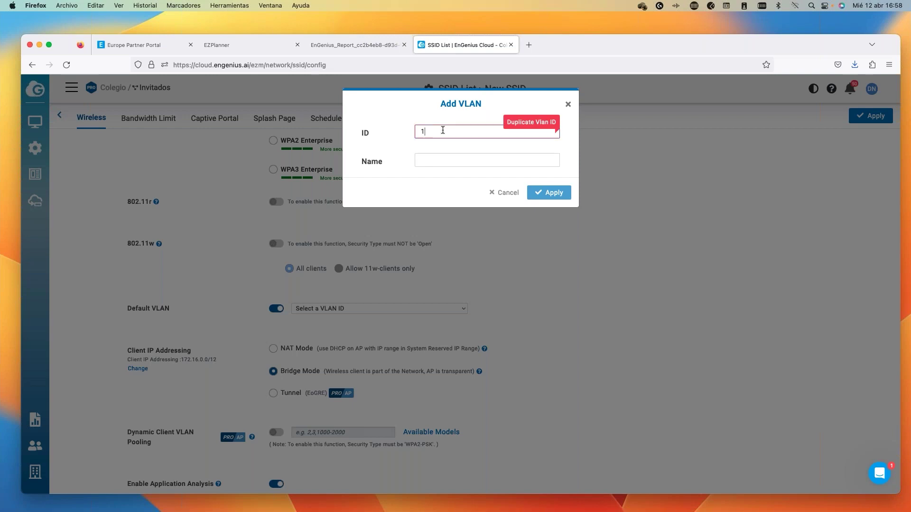
key(Tab)
text(invitados)
click(550, 192)
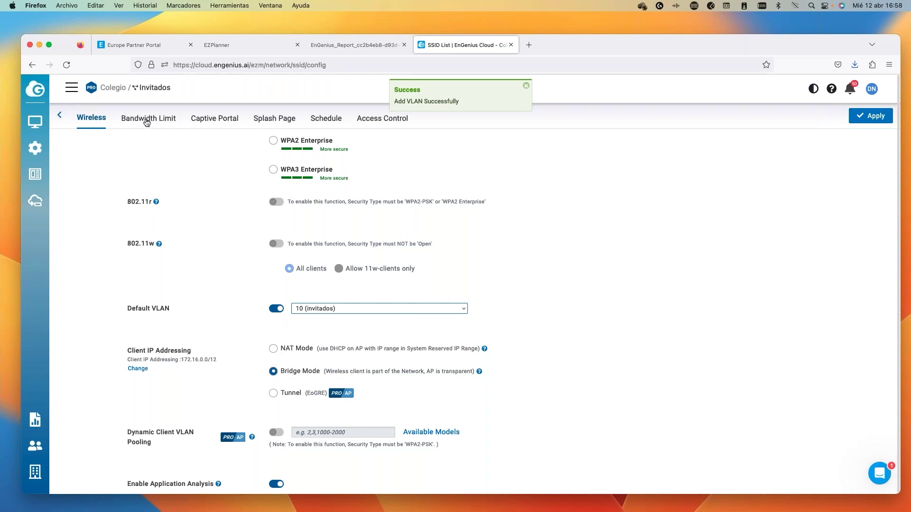
click(148, 120)
click(279, 161)
Limit Invitados bandwidth per SSID and enable a click-through captive portal.
click(271, 275)
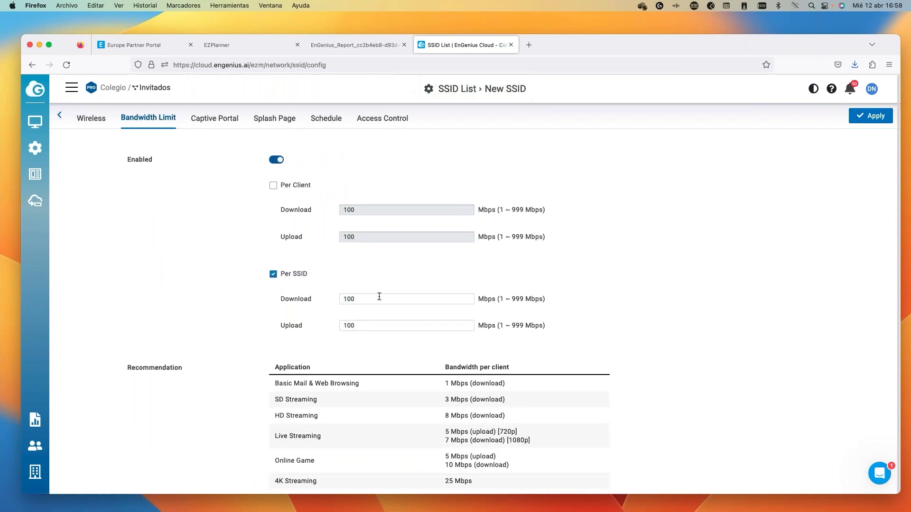
click(218, 120)
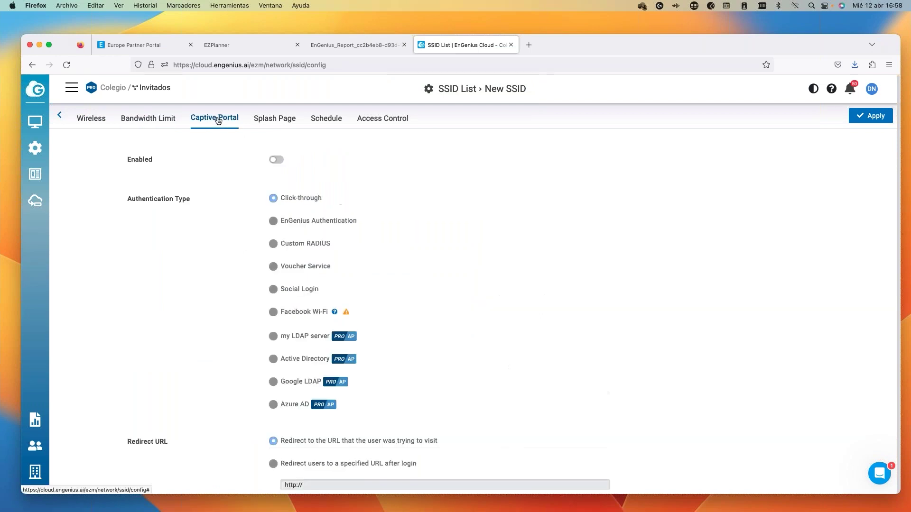
click(278, 161)
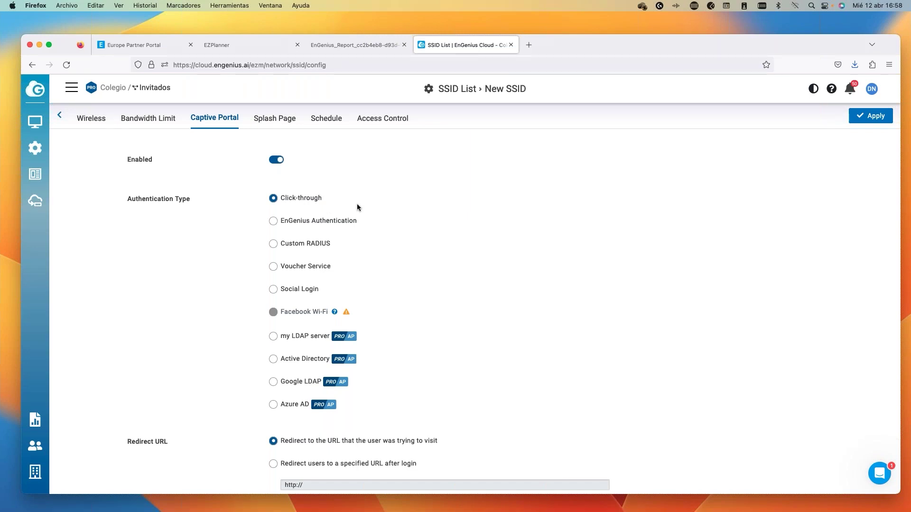
scroll(357, 204, down, 5)
scroll(357, 204, up, 6)
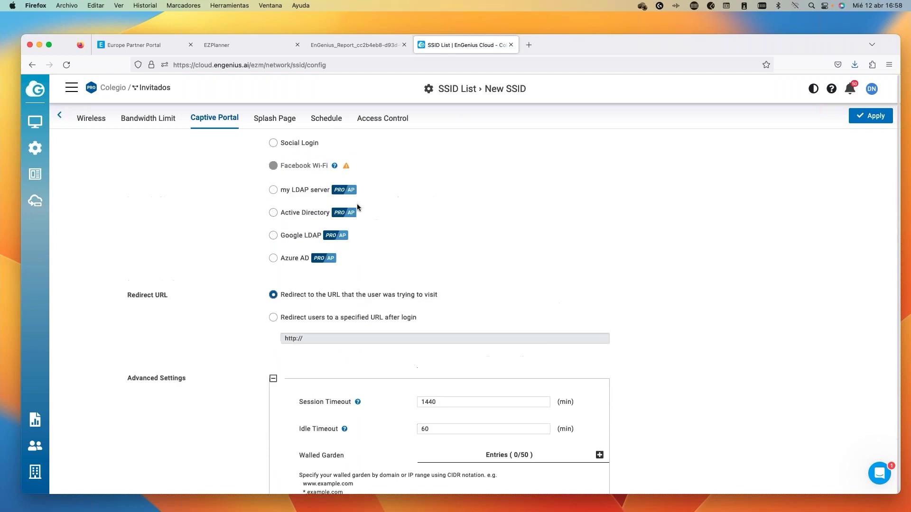
Change the splash page heading to 'Bienvenidos al colegio', save the SSID, and return to the list.
click(266, 117)
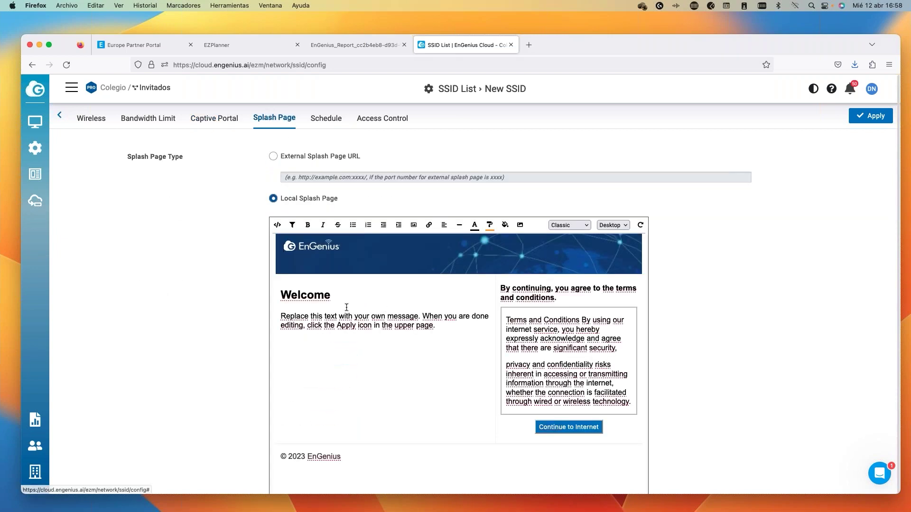
drag(336, 293, 262, 297)
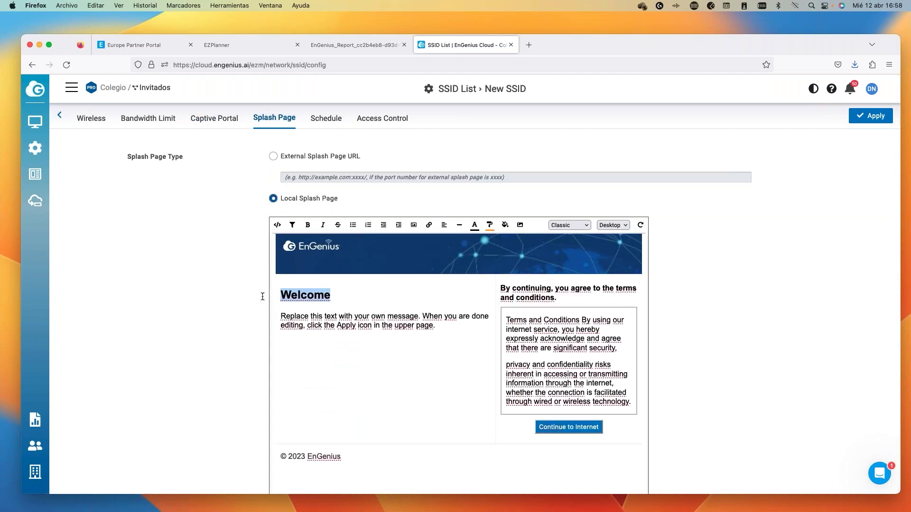
text(Bienve)
key(BackSpace)
key(BackSpace)
text(venidos al colegio)
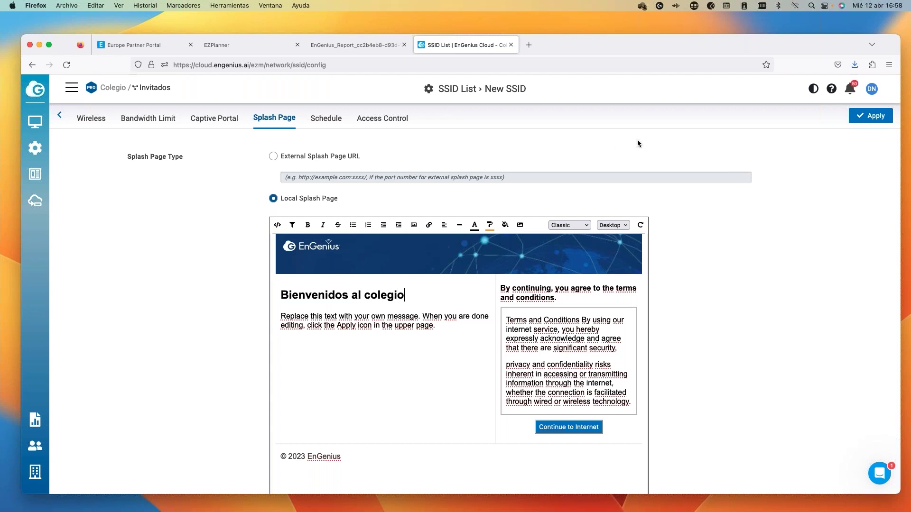
click(871, 116)
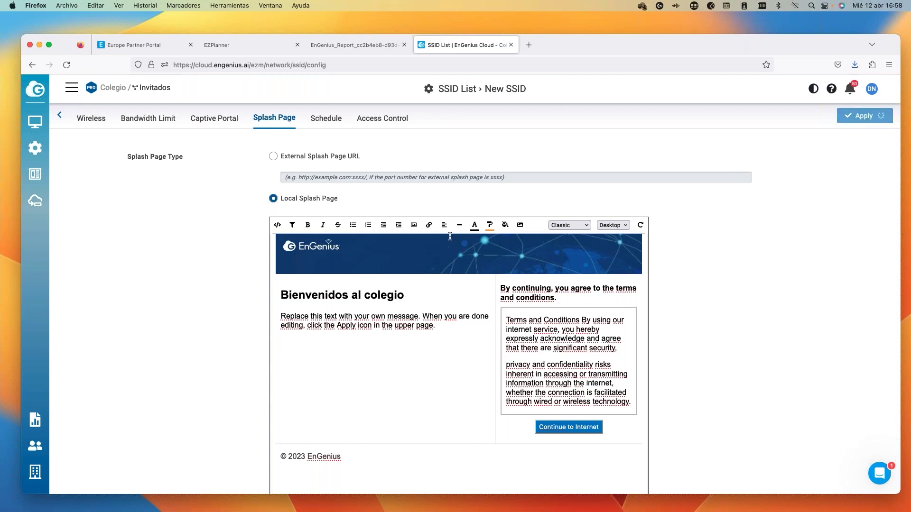
click(61, 119)
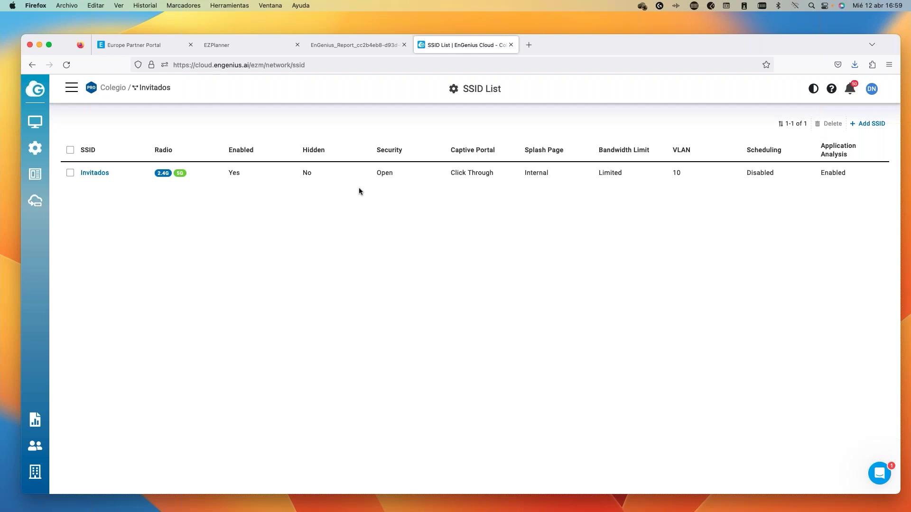
Set Invitados client IP addressing to NAT mode with custom DNS off, apply, and go back.
click(97, 173)
scroll(327, 313, down, 10)
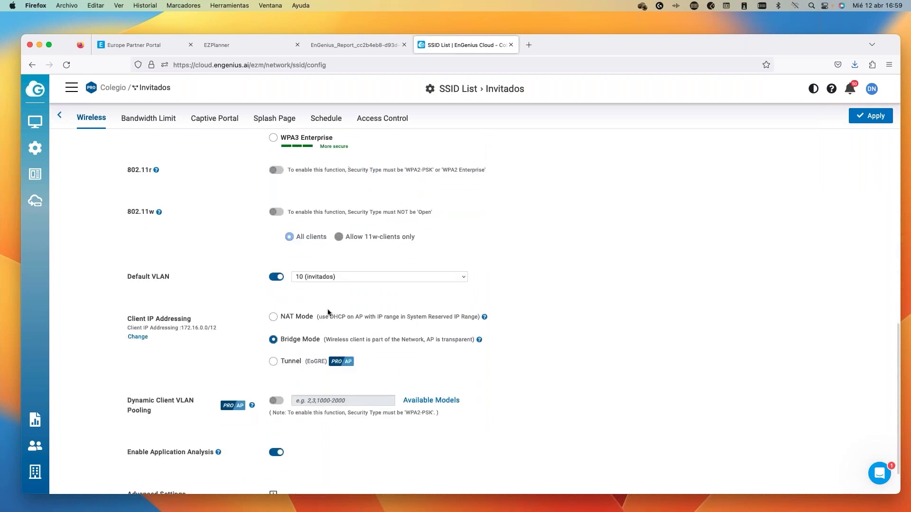
click(274, 319)
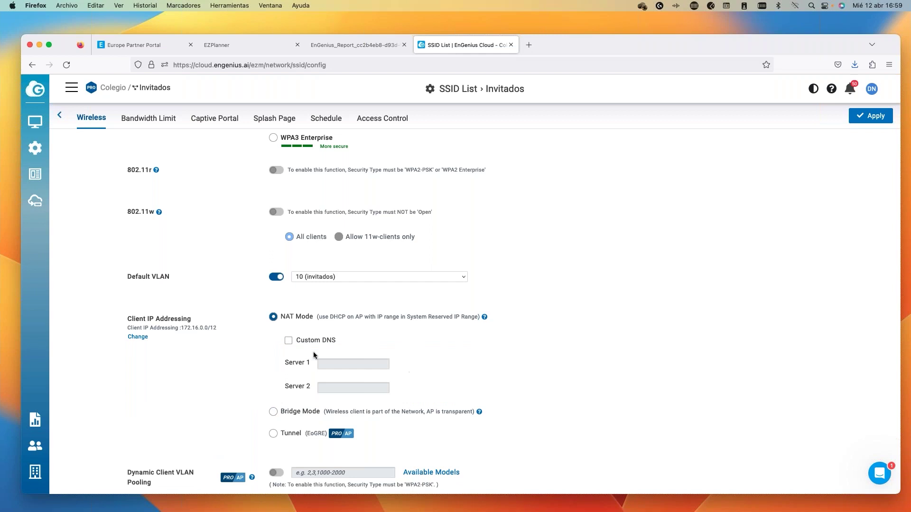
click(289, 342)
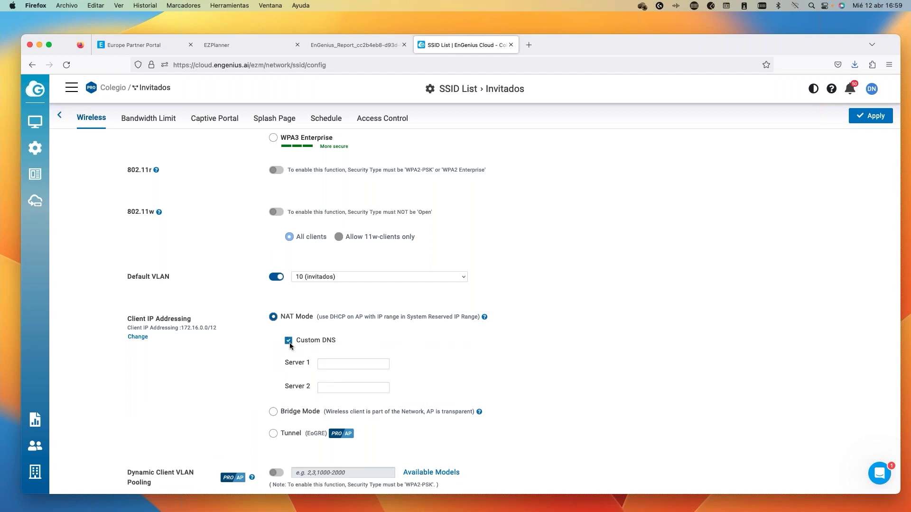
click(289, 342)
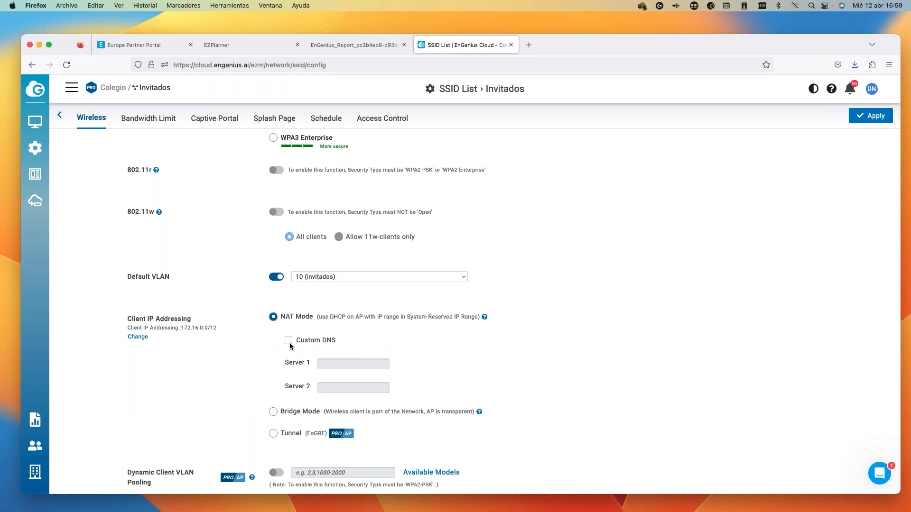
click(289, 342)
click(289, 342)
click(216, 331)
click(872, 120)
scroll(329, 322, up, 10)
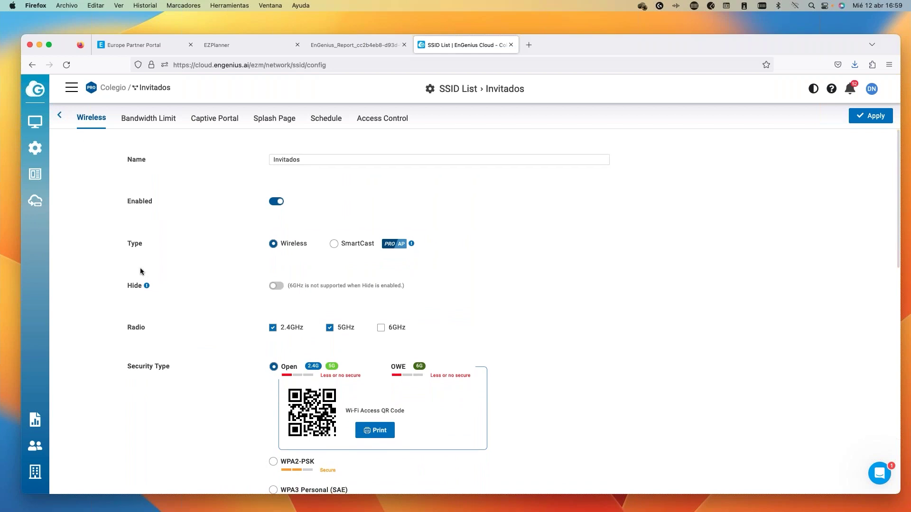
click(59, 115)
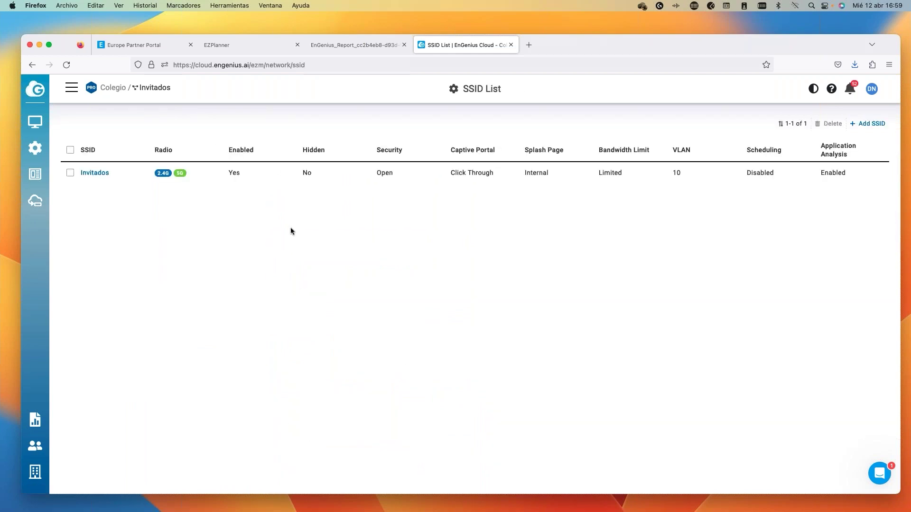
Switch to Red Colegio and show the ECS1112FP switch's VLAN table from Manage > Switches.
click(71, 87)
click(121, 191)
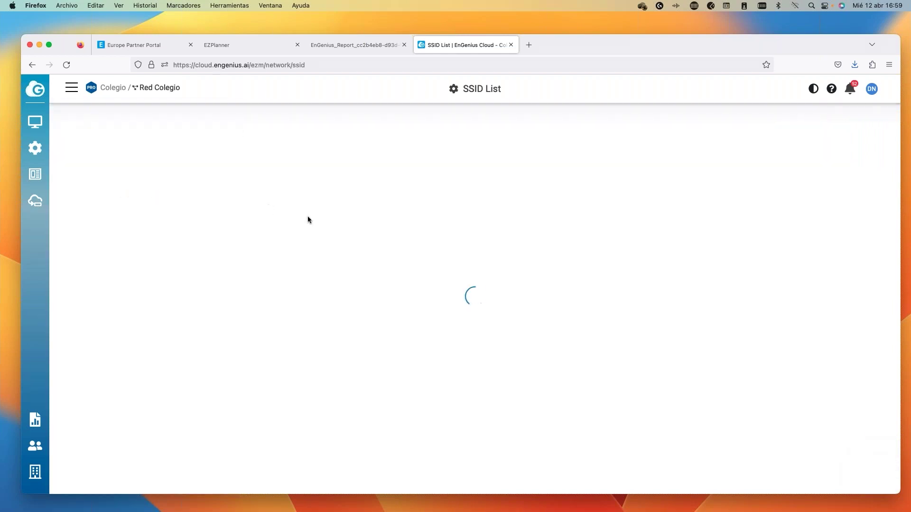
click(33, 152)
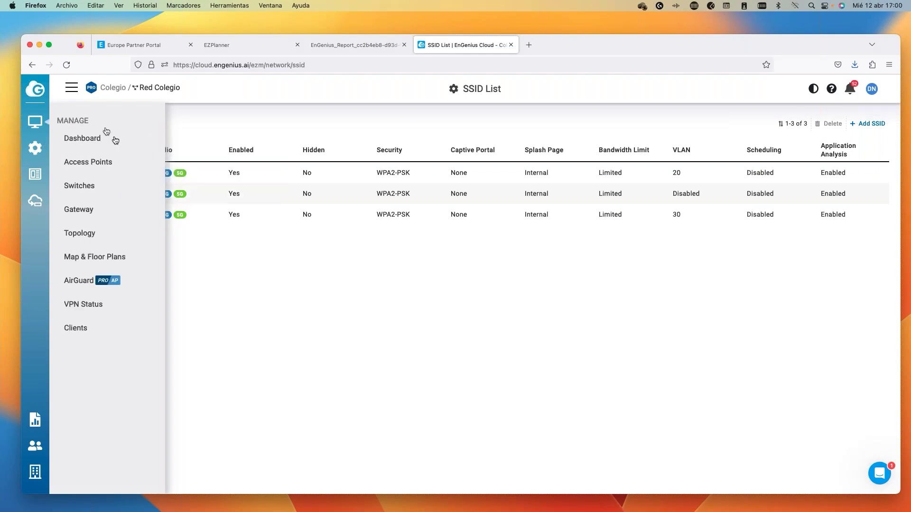
click(97, 185)
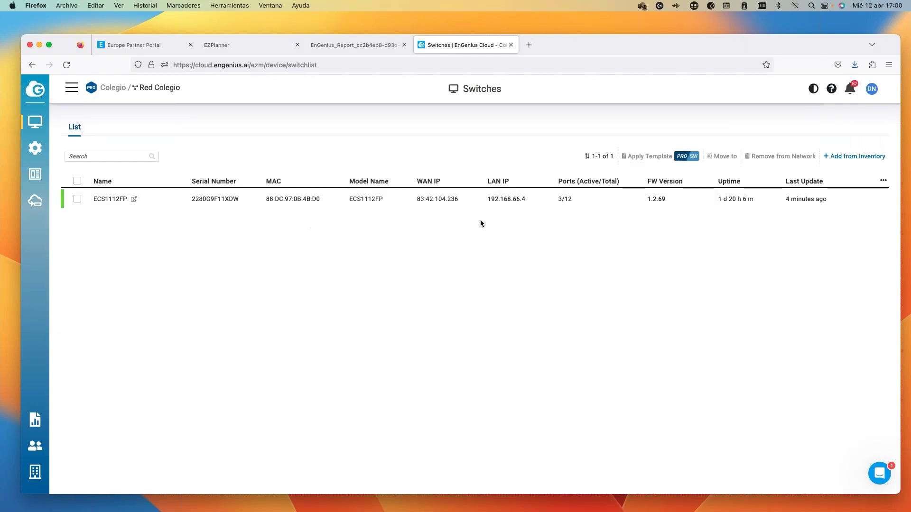
click(758, 199)
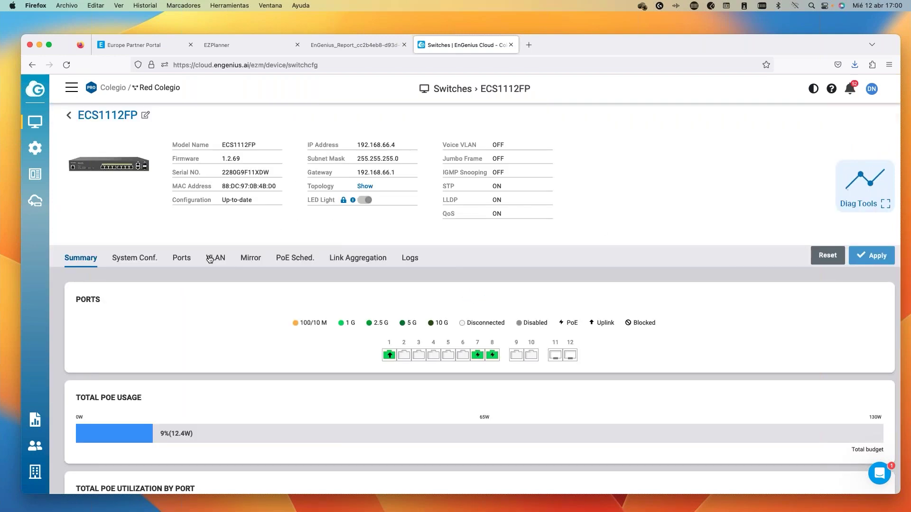
click(215, 257)
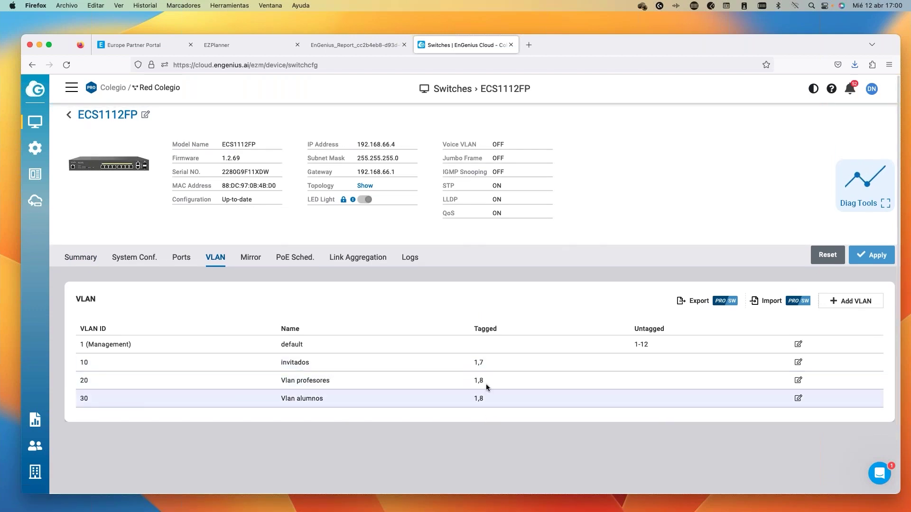
scroll(477, 476, up, 1)
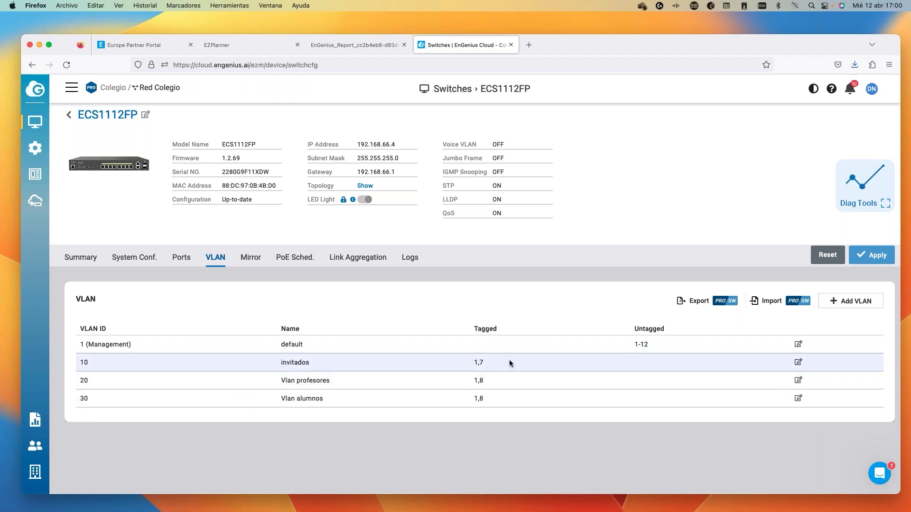
Go to Configure > Users > MyPSK Users and start adding a user.
mouse_move(35, 122)
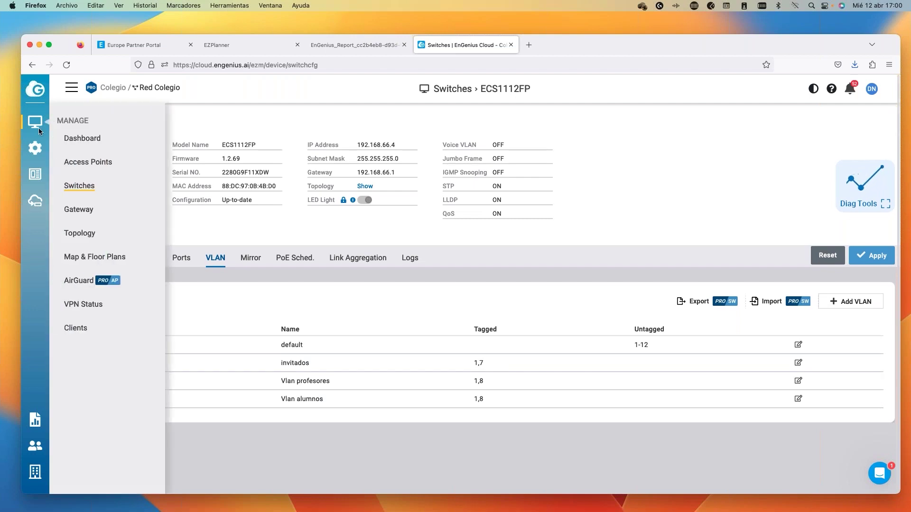
mouse_move(42, 150)
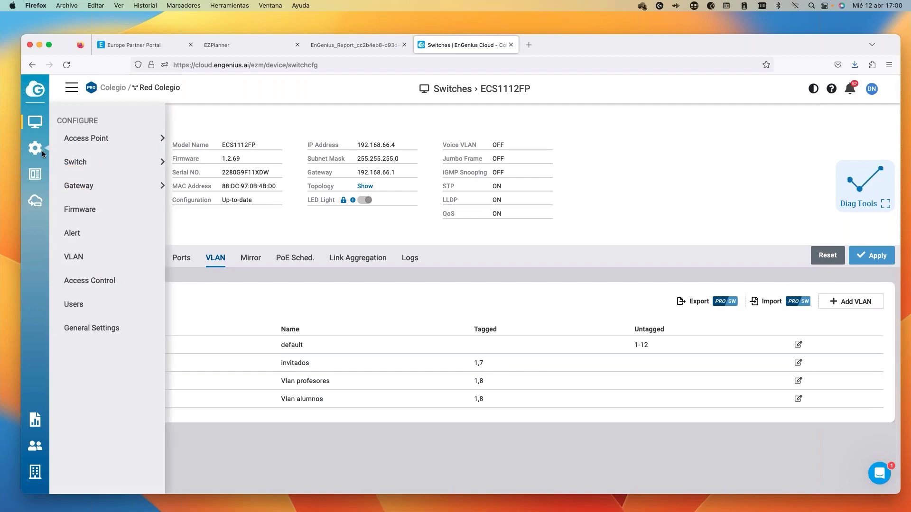
click(91, 306)
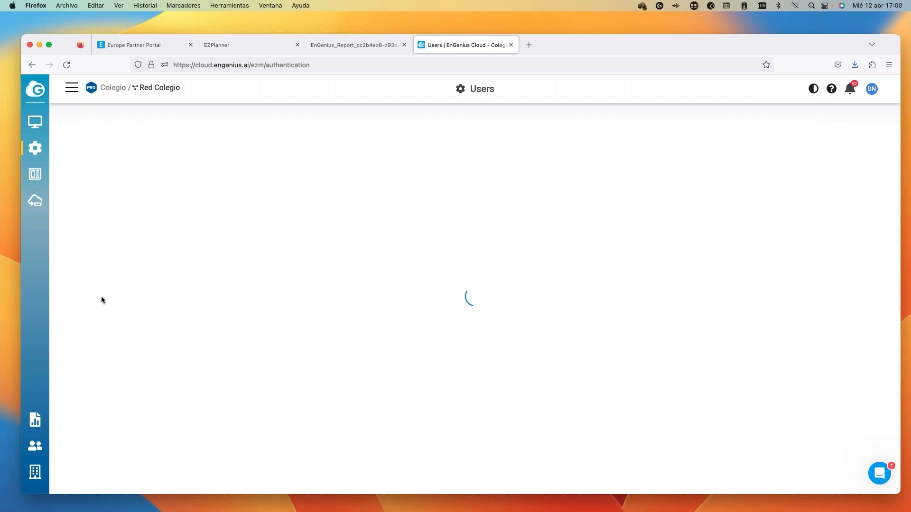
click(141, 128)
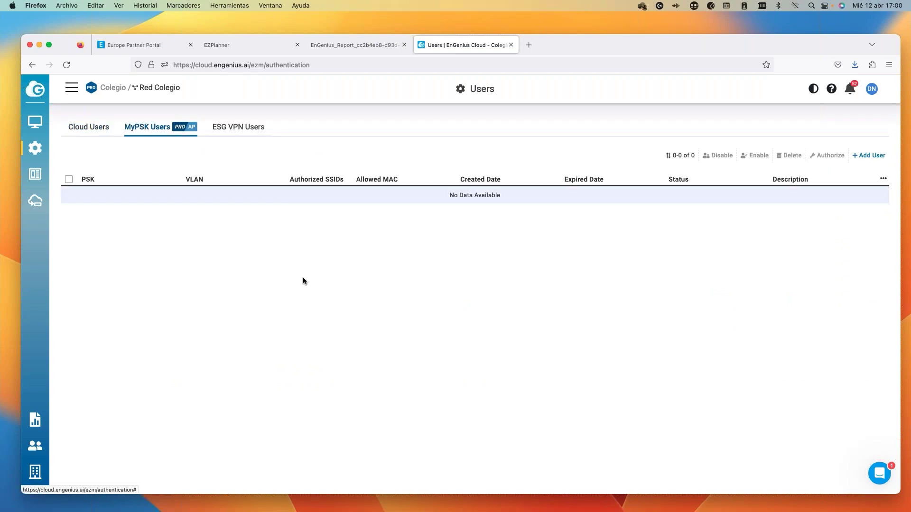
click(877, 155)
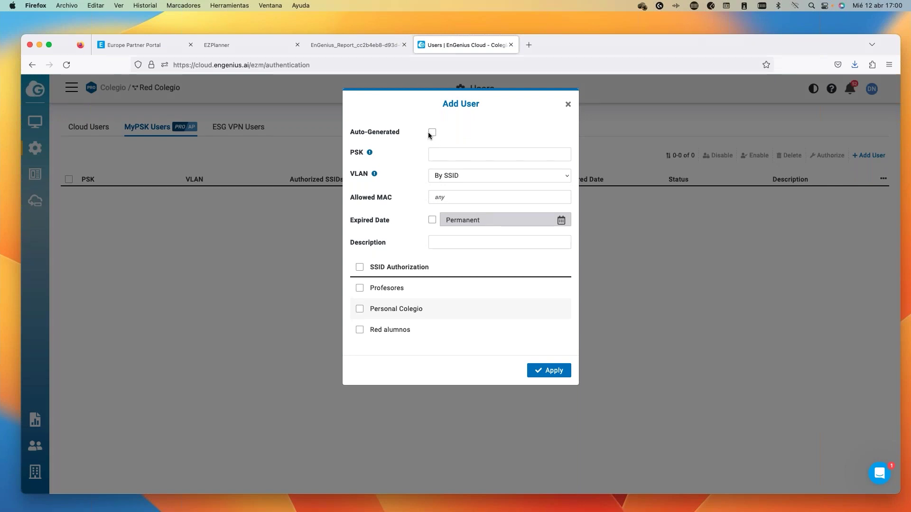
Auto-generate 10 MyPSK keys on VLAN 20 (Vlan profesores), authorized for the Profesores SSID.
click(431, 132)
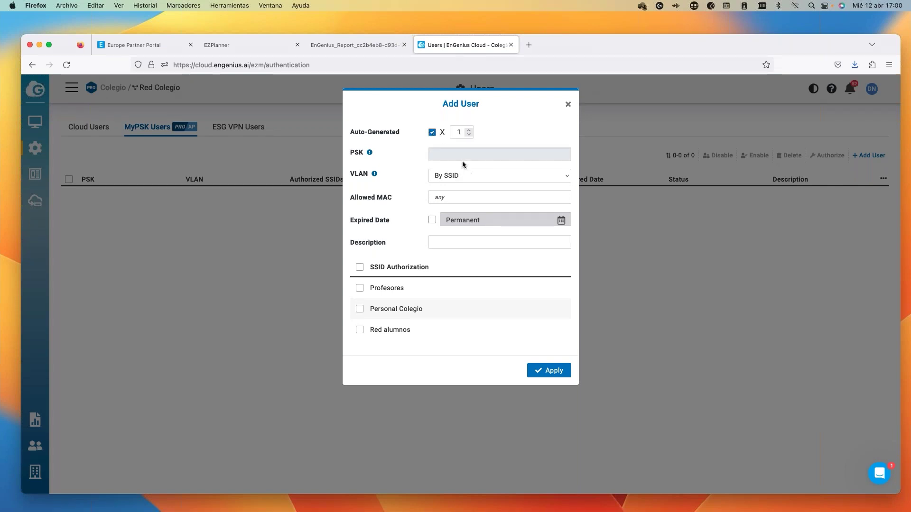
click(468, 130)
click(482, 175)
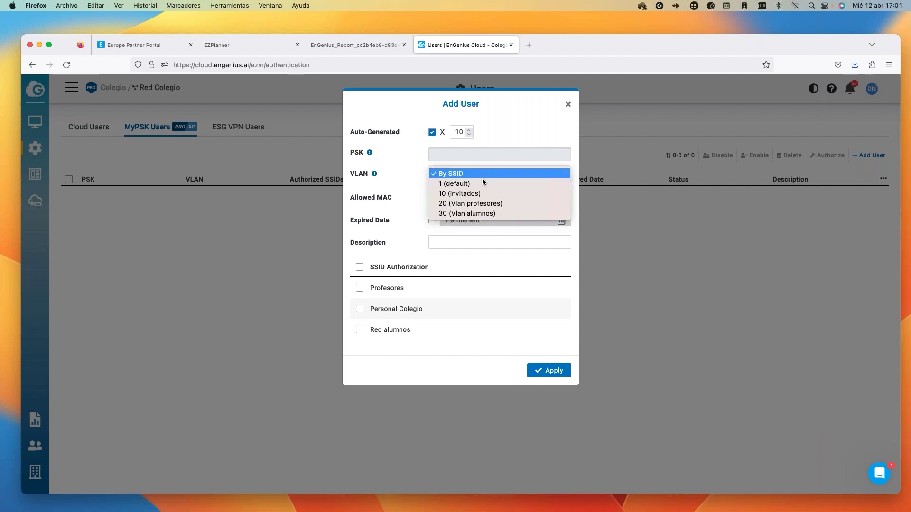
click(503, 203)
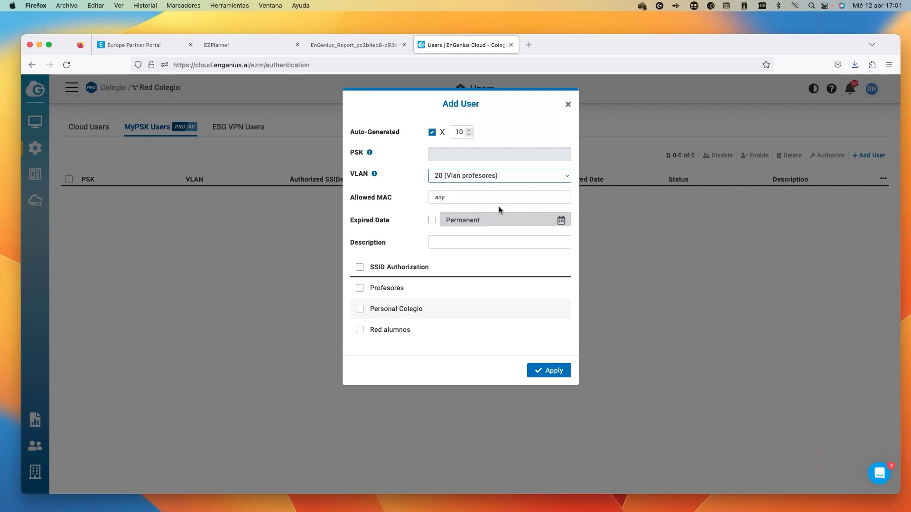
click(447, 196)
click(507, 244)
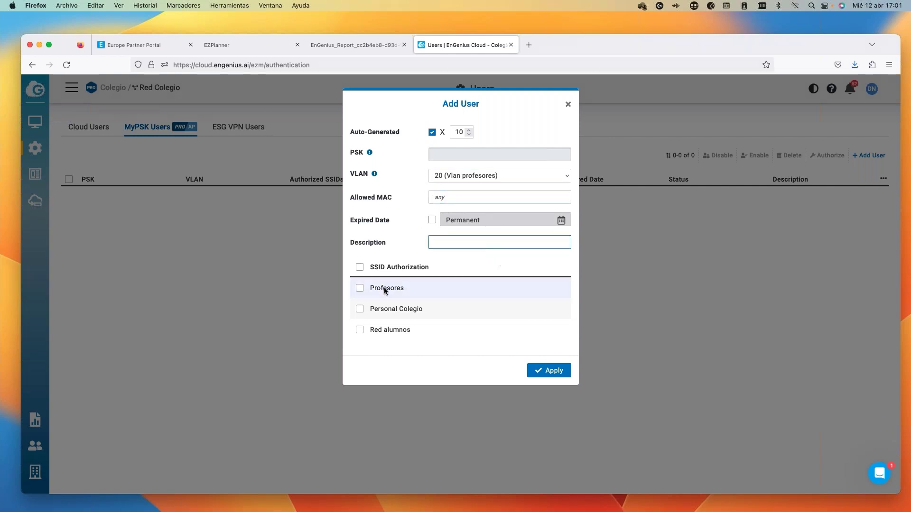
click(360, 288)
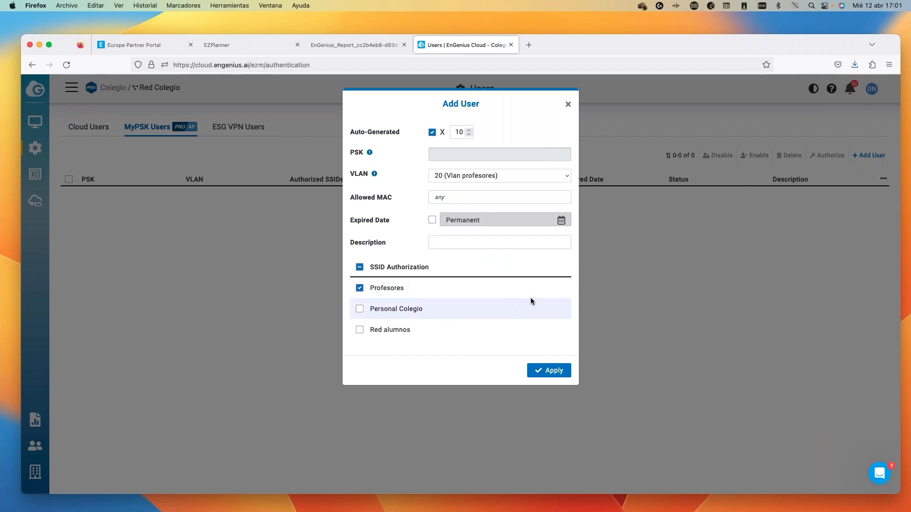
click(551, 371)
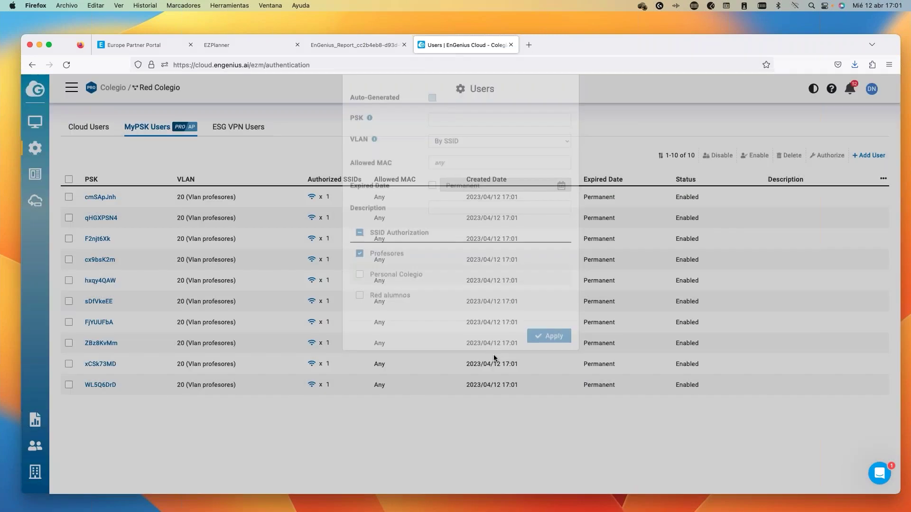
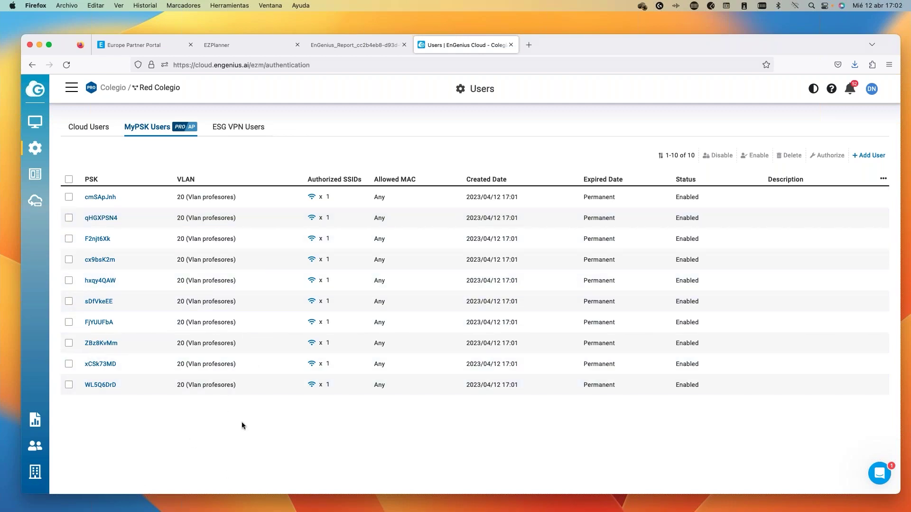
Open Manage > Access Points for Red Colegio, showing the ECW220S online with firmware 1.5.55.
mouse_move(31, 152)
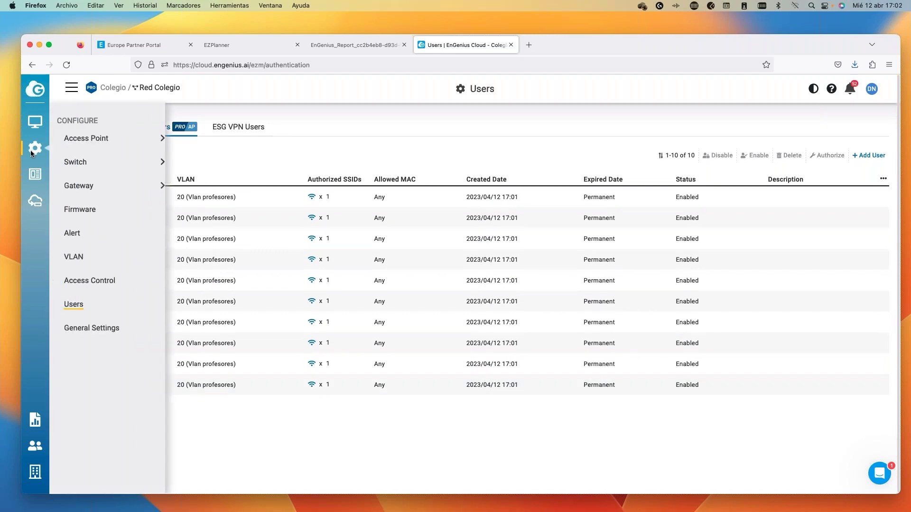
mouse_move(38, 128)
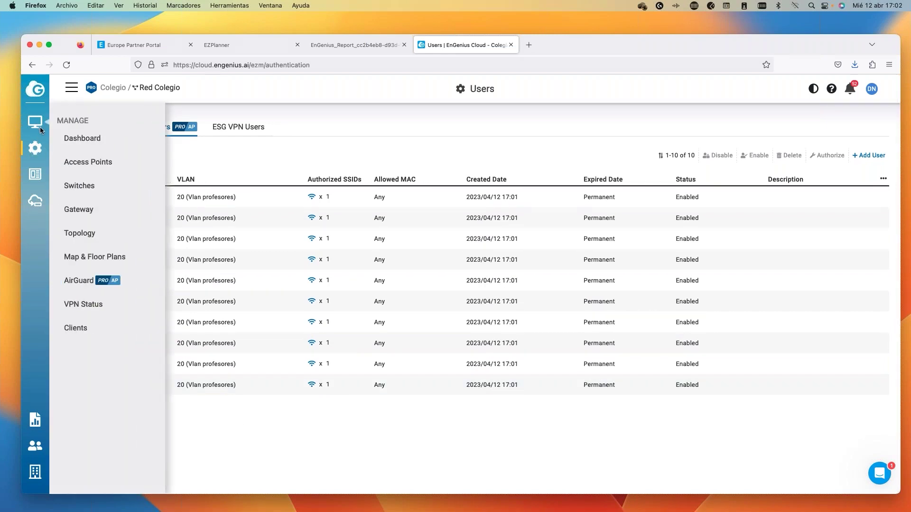
click(71, 163)
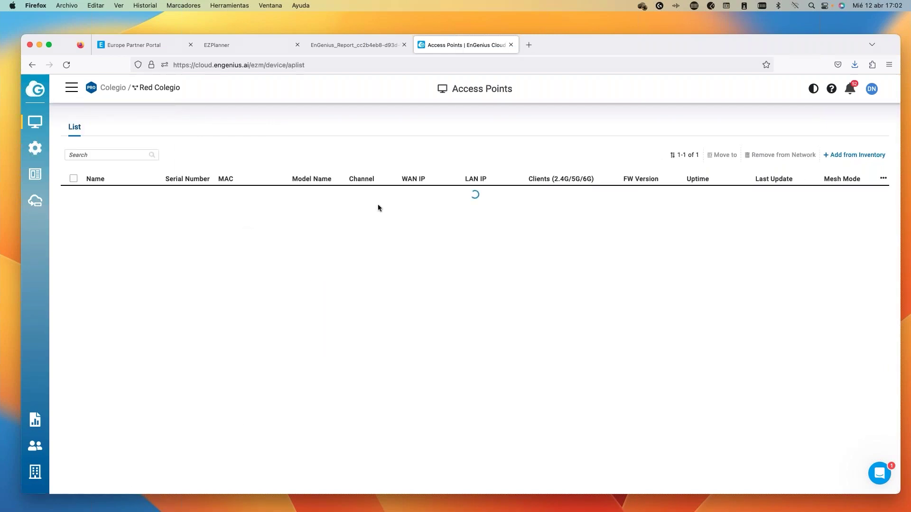
mouse_move(742, 195)
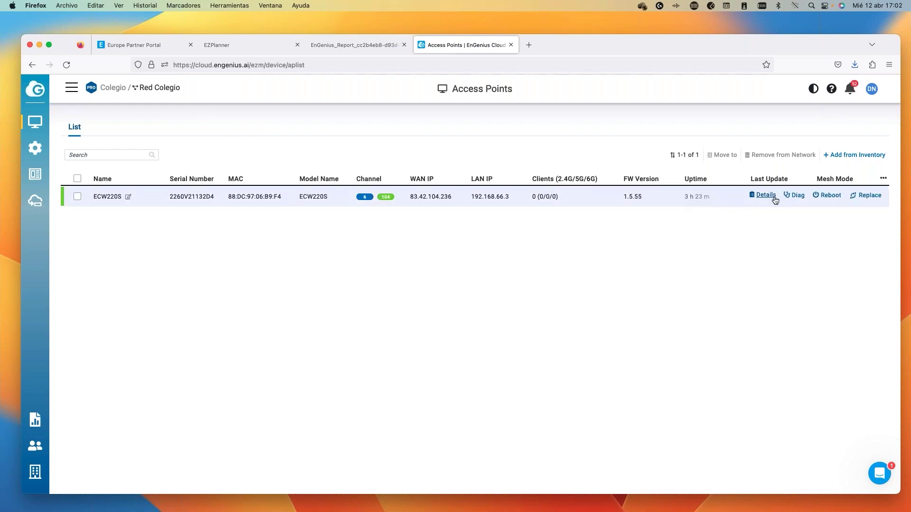
click(798, 196)
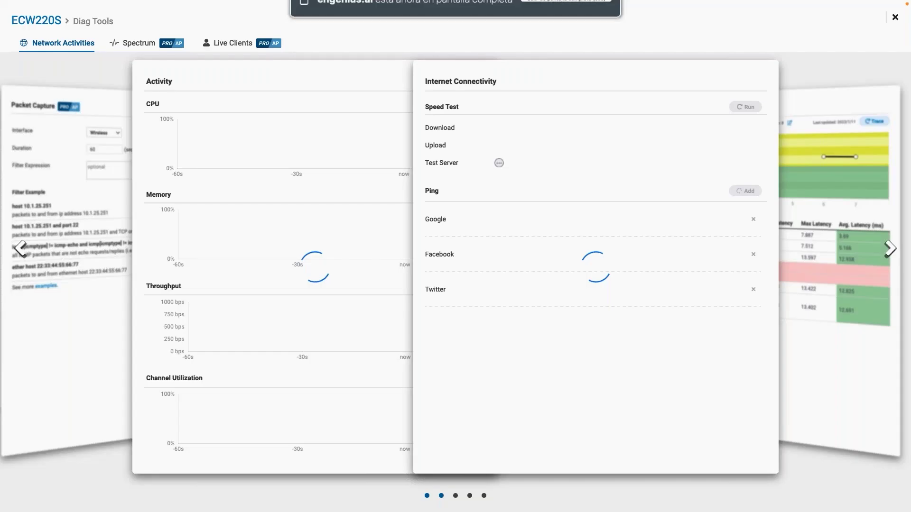
click(223, 42)
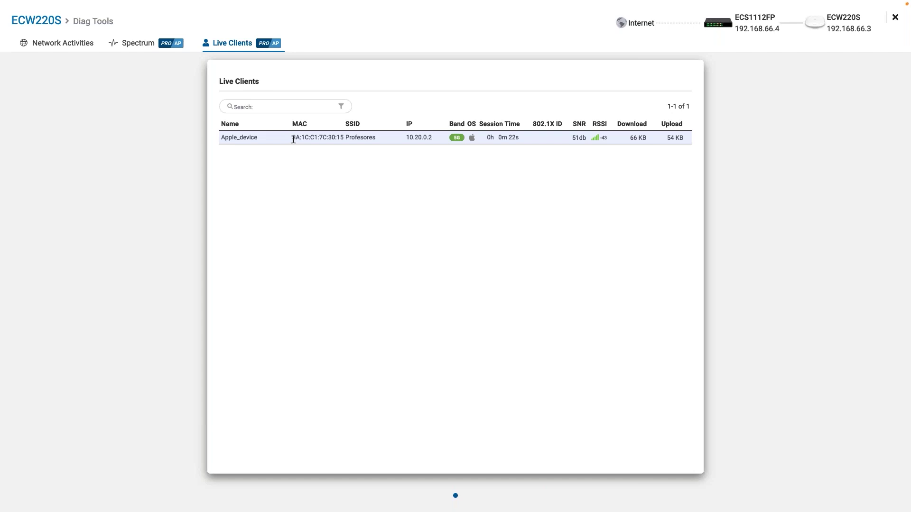
drag(293, 140, 332, 141)
triple_click(434, 136)
triple_click(431, 136)
click(895, 18)
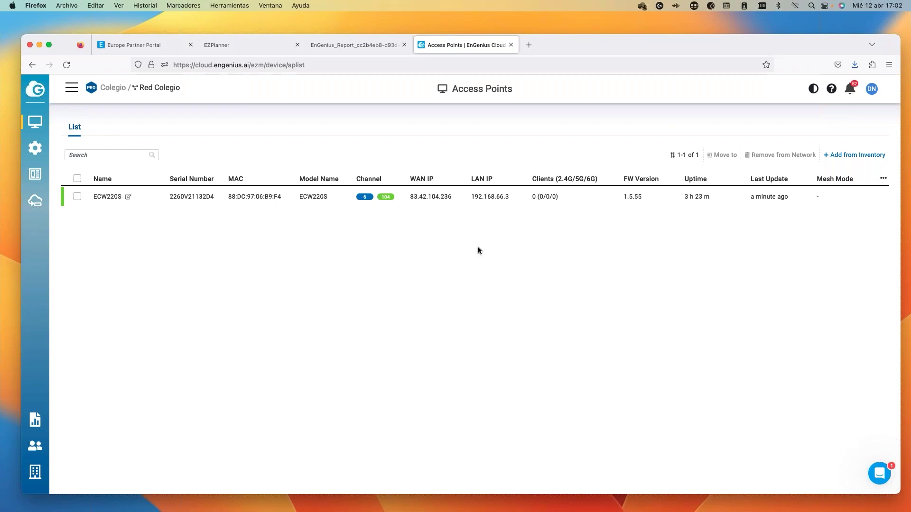
mouse_move(500, 196)
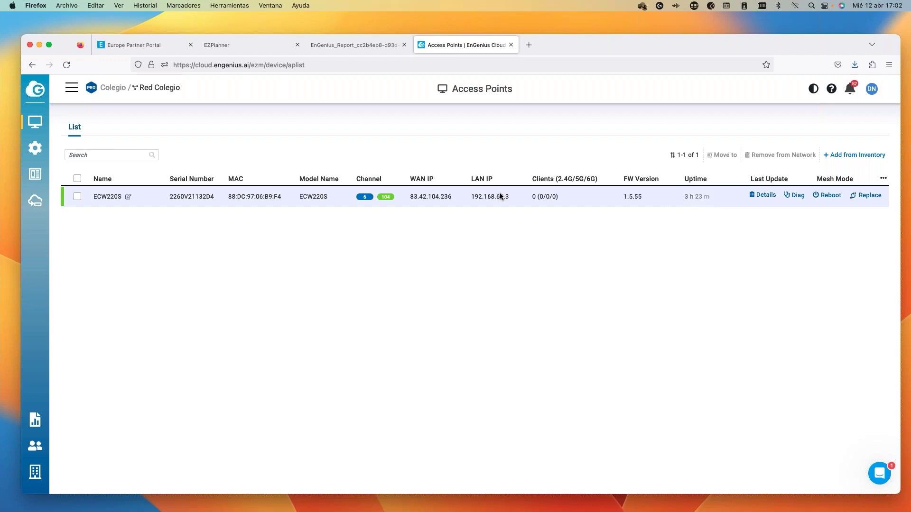
click(796, 196)
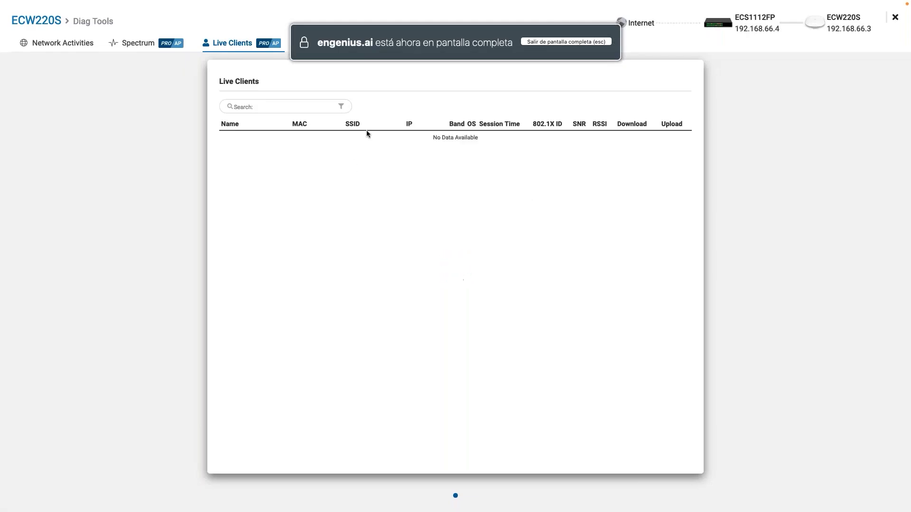
click(138, 42)
click(233, 42)
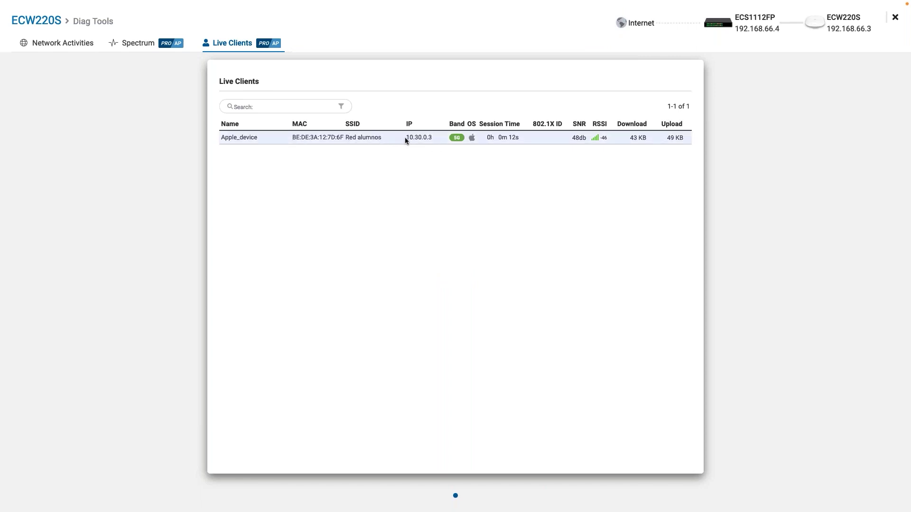
mouse_move(406, 138)
mouse_down()
mouse_move(431, 138)
mouse_move(403, 138)
mouse_up()
click(431, 137)
click(404, 138)
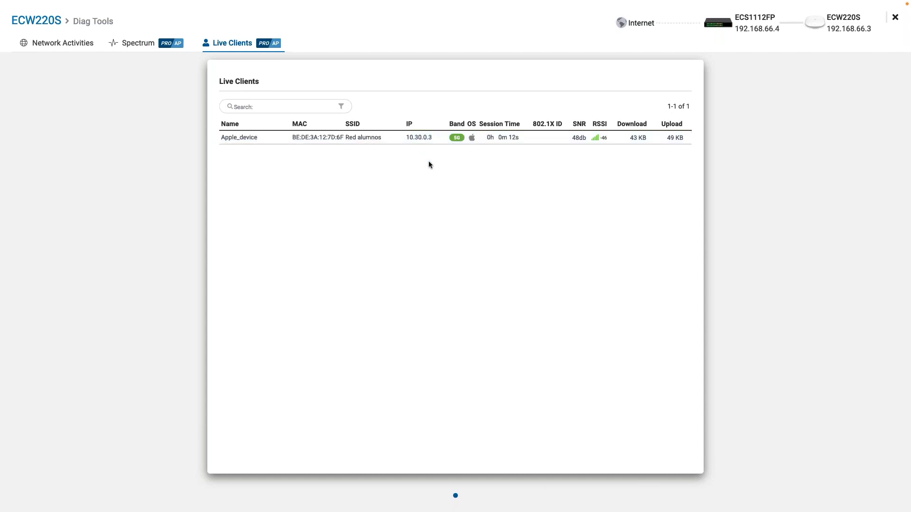
drag(406, 138, 433, 138)
click(429, 185)
click(896, 17)
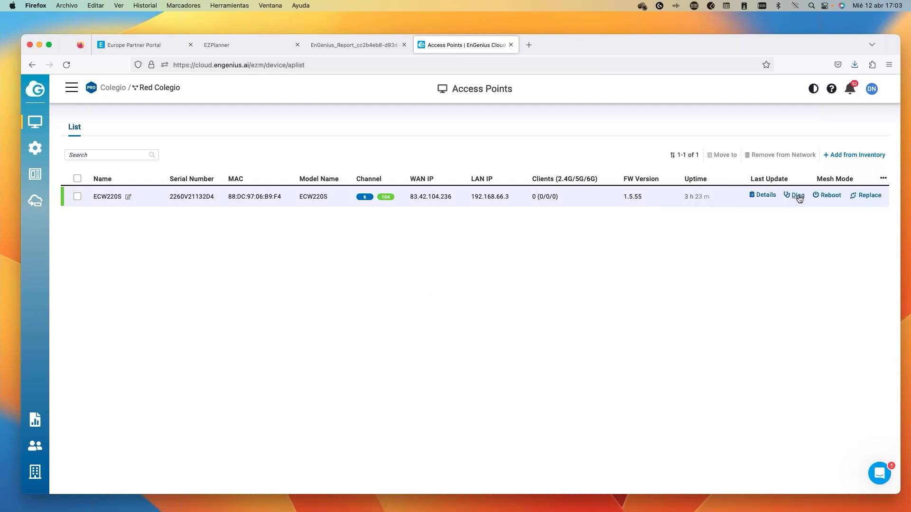
click(799, 199)
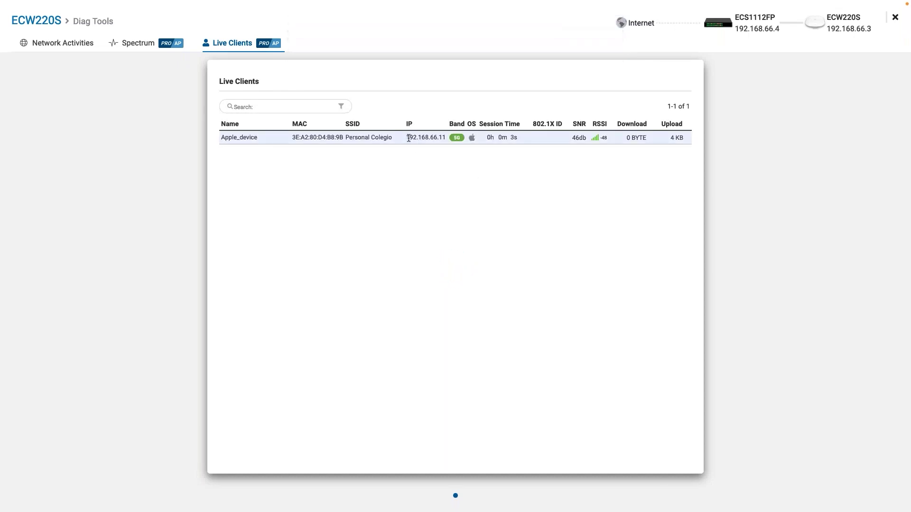
drag(408, 137, 442, 138)
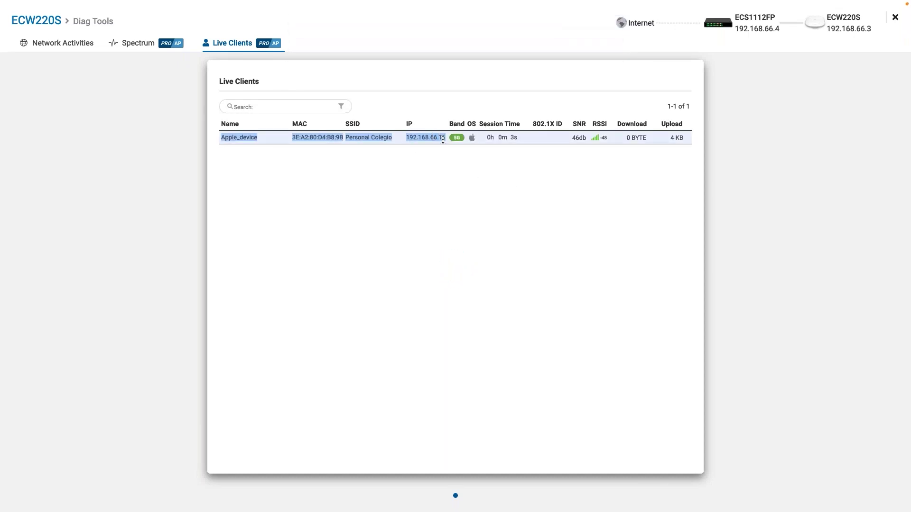
click(443, 139)
drag(392, 137, 346, 139)
click(347, 138)
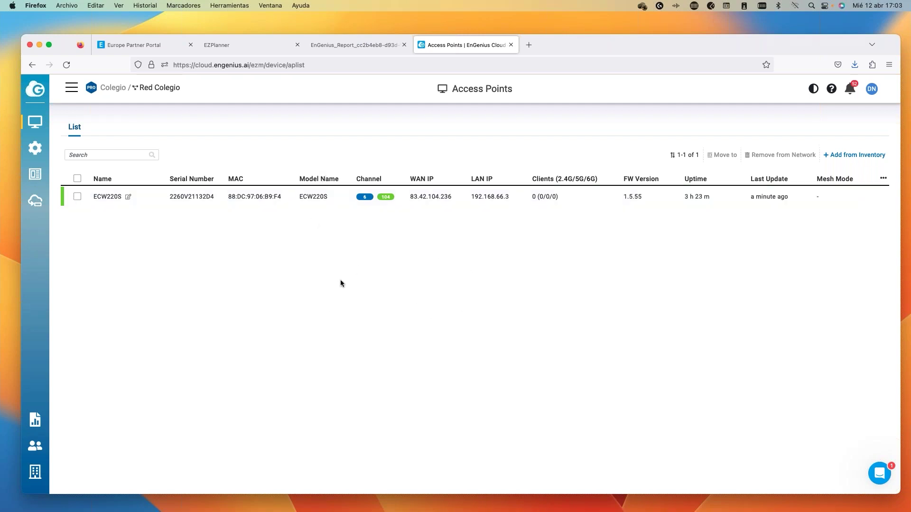
Open the network dashboard, then the Configure > Access Point > SSID list.
mouse_move(35, 122)
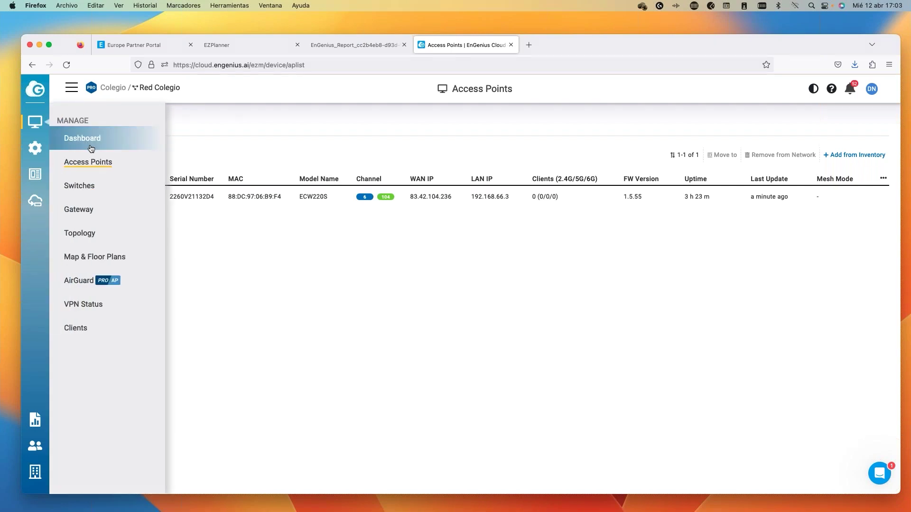
click(98, 146)
mouse_move(41, 150)
mouse_move(106, 139)
click(188, 138)
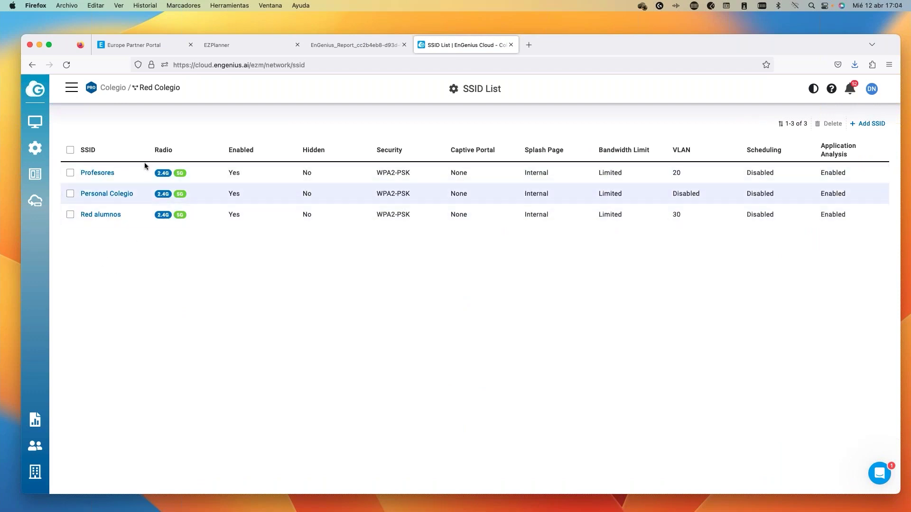
Pick Invitados in the network tree and open its dashboard.
click(76, 92)
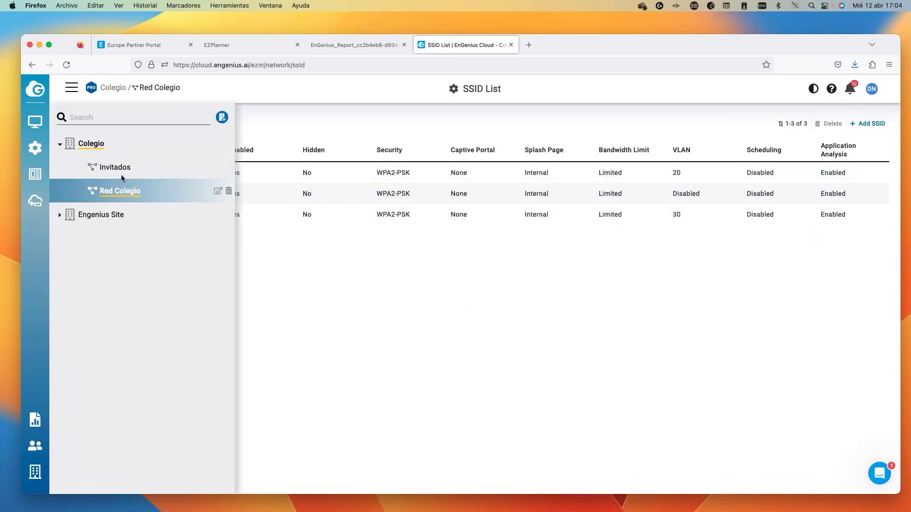
click(118, 169)
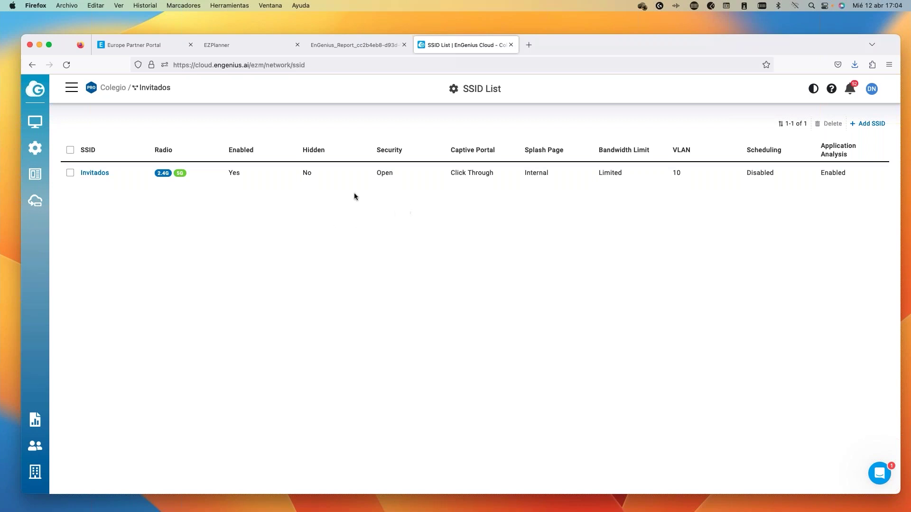
click(35, 122)
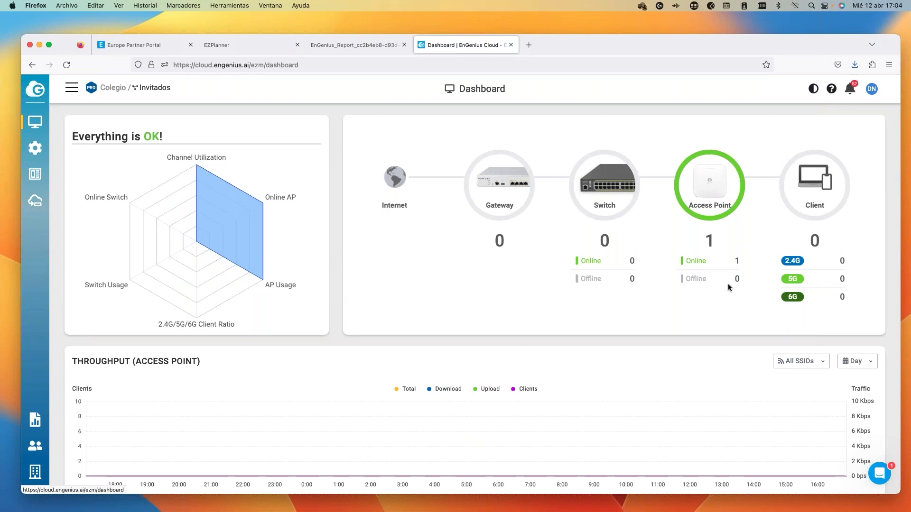
Open the Configure > Access Point > SSID list for Invitados.
mouse_move(34, 122)
mouse_move(35, 148)
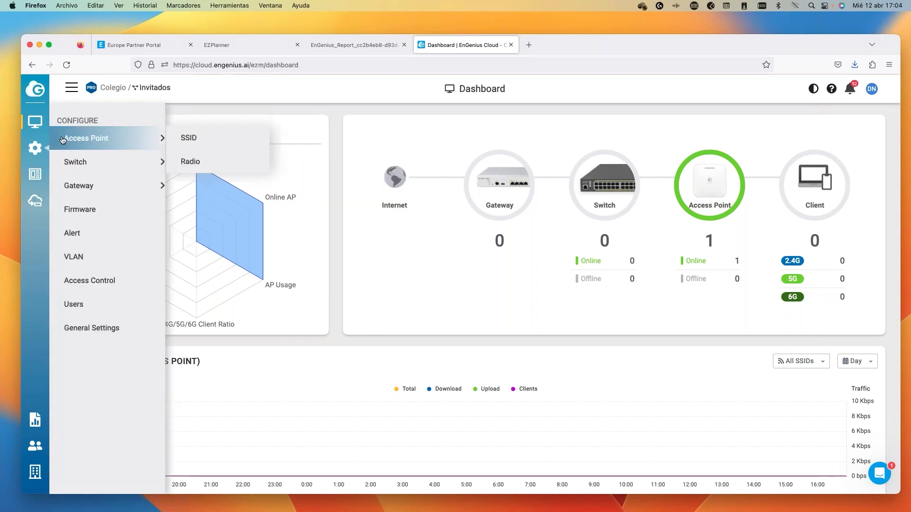
mouse_move(109, 138)
click(188, 138)
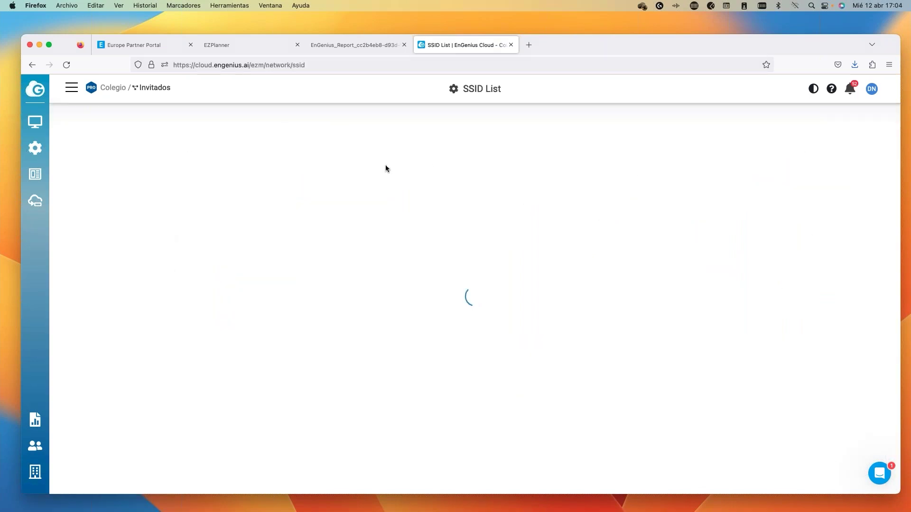
Review the Invitados SSID's wireless settings, then return to the SSID list.
click(96, 176)
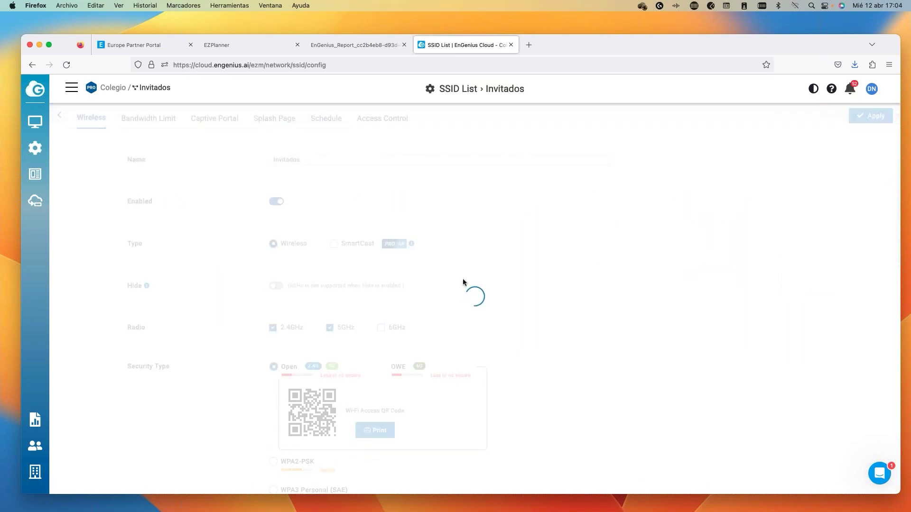
scroll(513, 320, down, 4)
scroll(514, 324, down, 5)
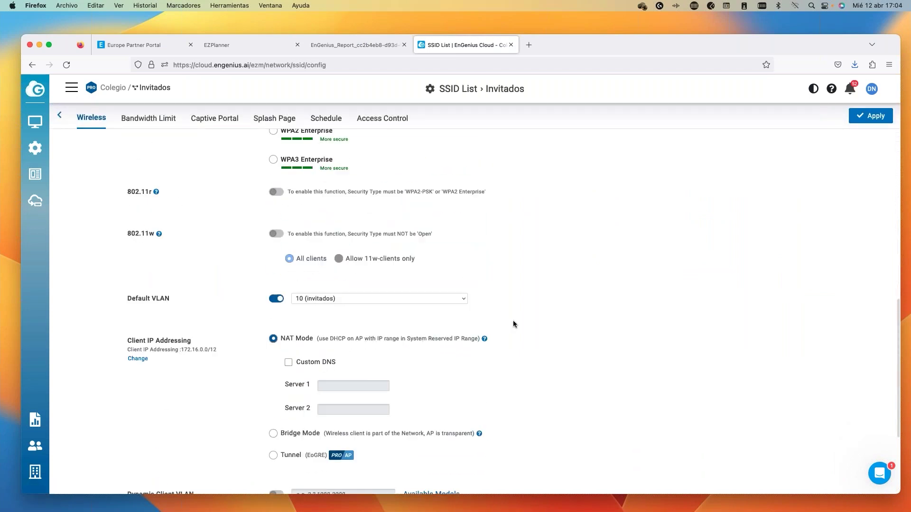
scroll(514, 320, up, 9)
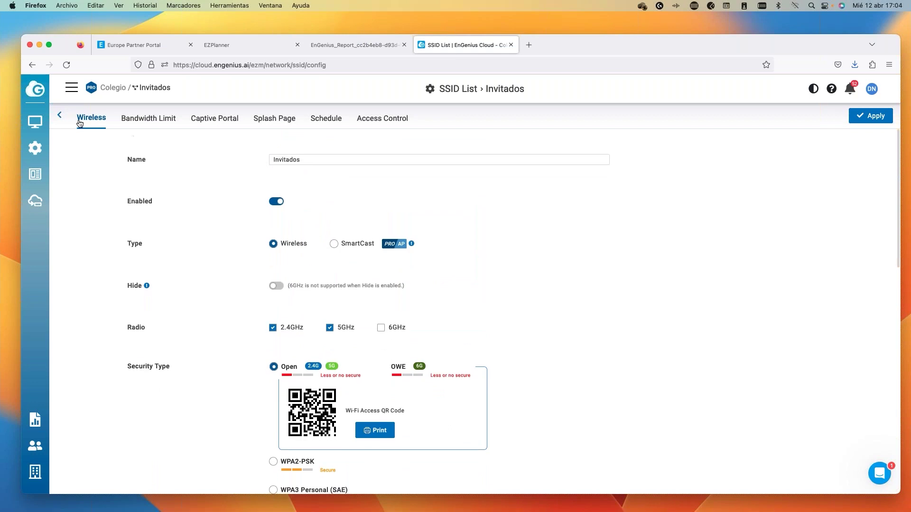
click(51, 115)
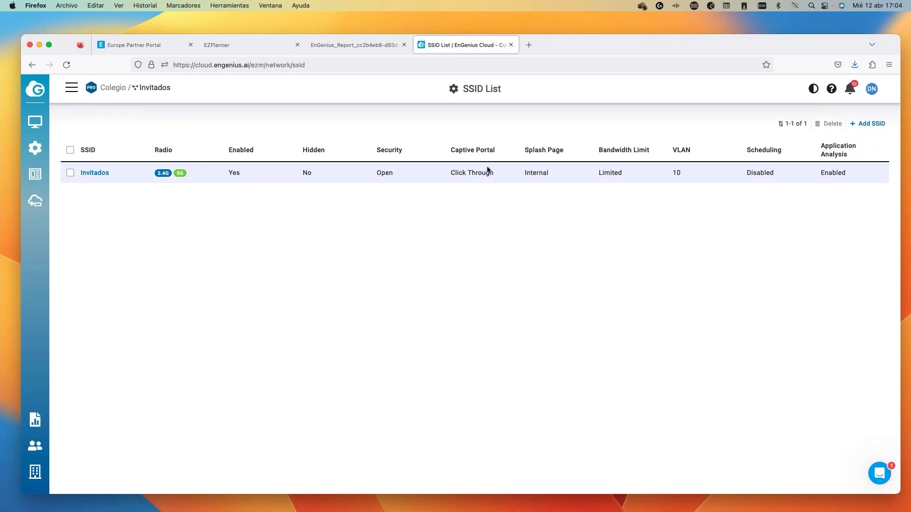
Open the dashboard, switch to Red Colegio, and open its access point list.
mouse_move(29, 121)
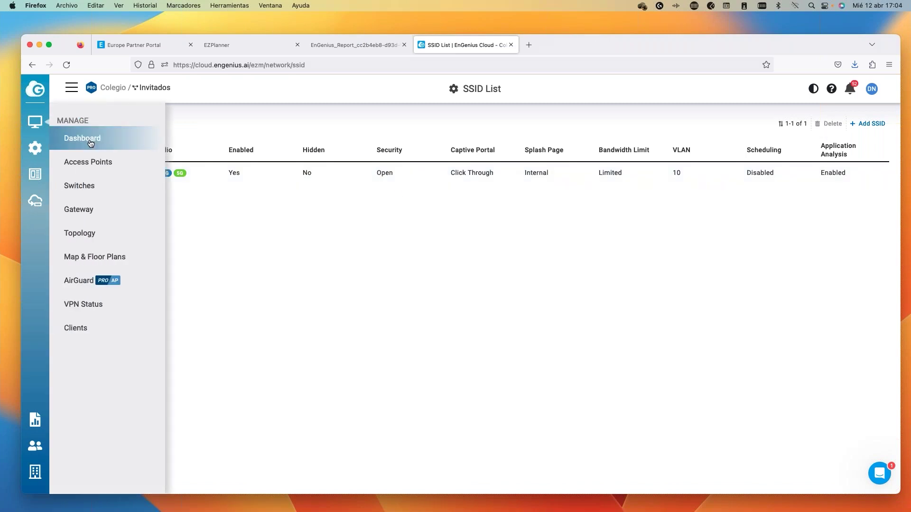
click(76, 137)
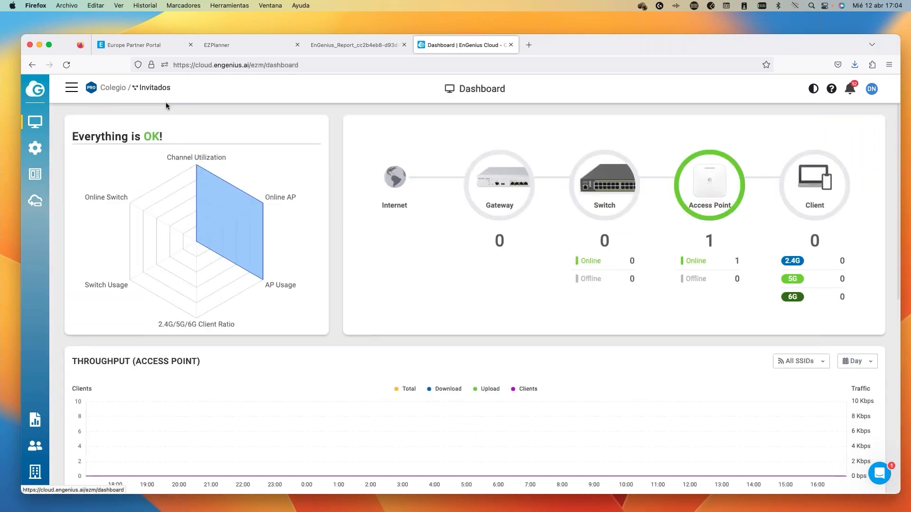
click(72, 93)
click(129, 194)
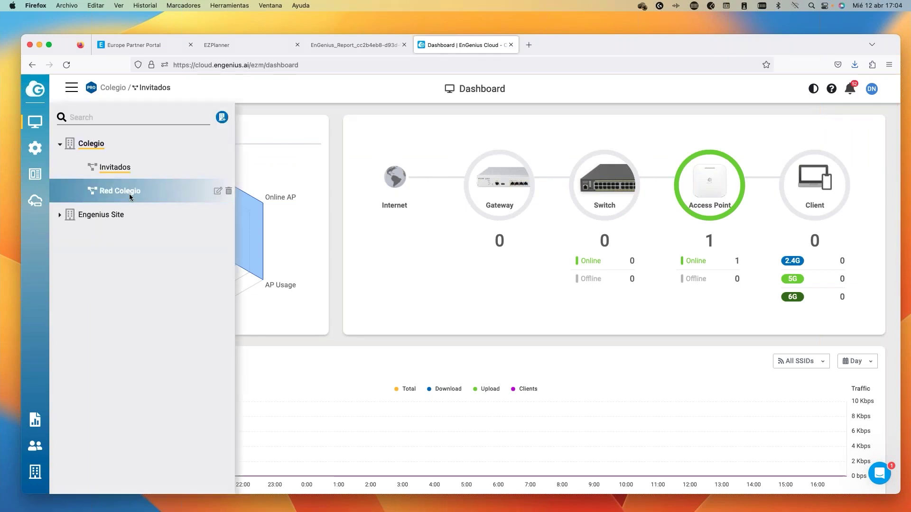
click(704, 188)
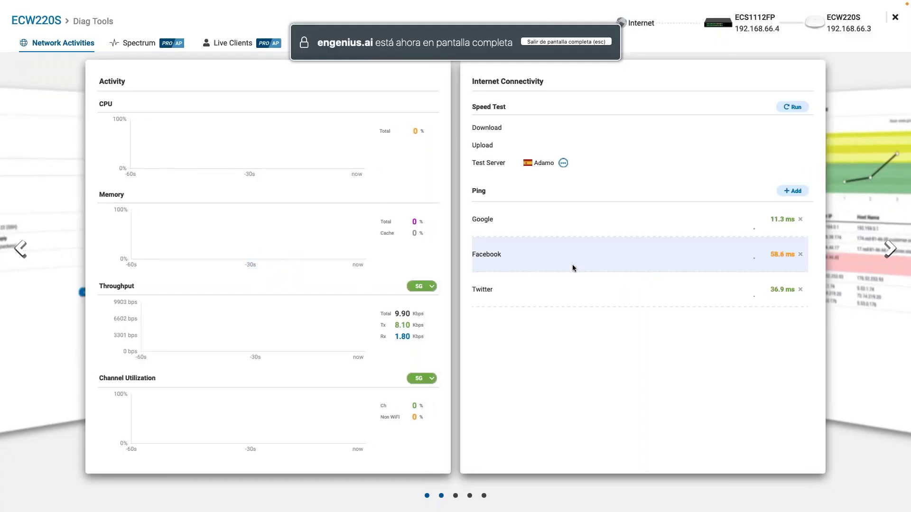
Open the ECW220S Spectrum tab and activate a live 2.4G spectrum scan.
click(129, 44)
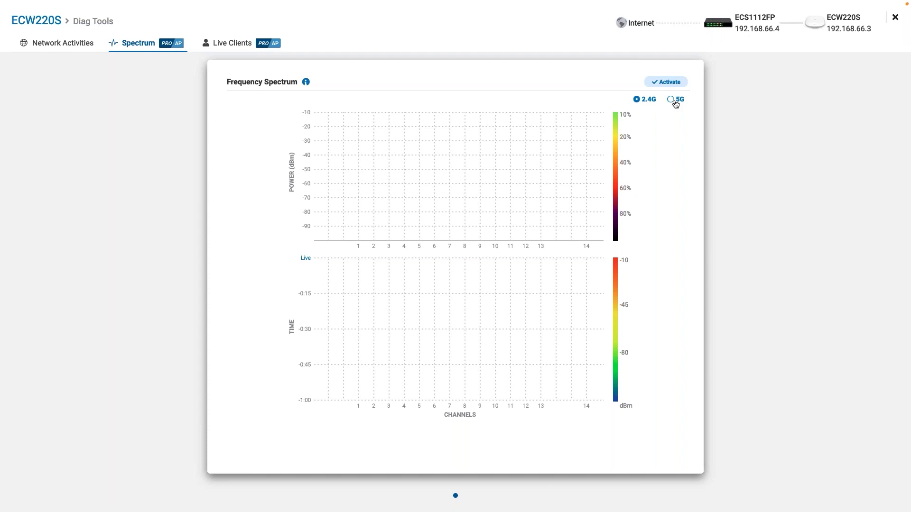
click(673, 83)
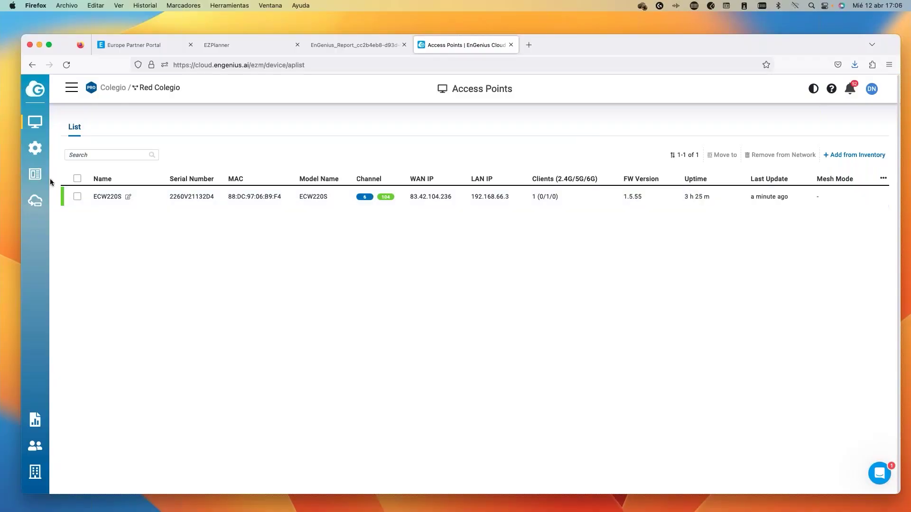
Open the Details page of the ECW220S access point.
mouse_move(35, 148)
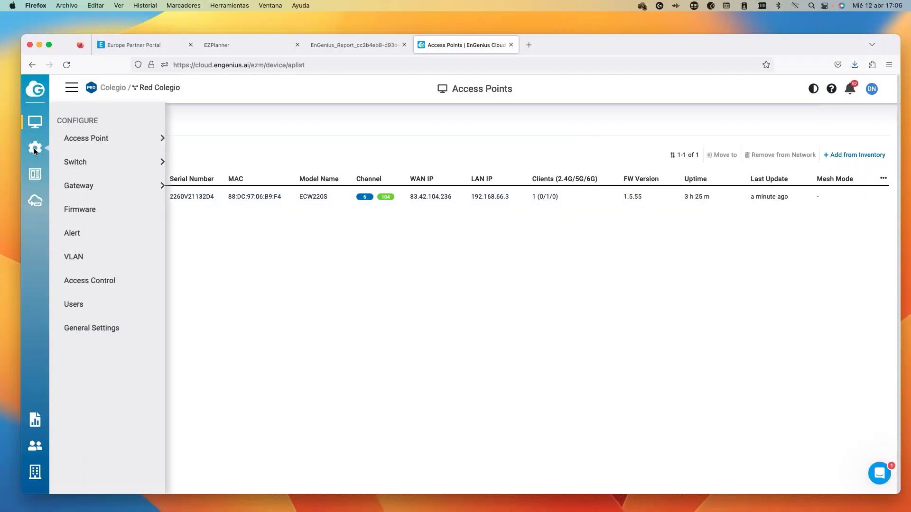
mouse_move(106, 139)
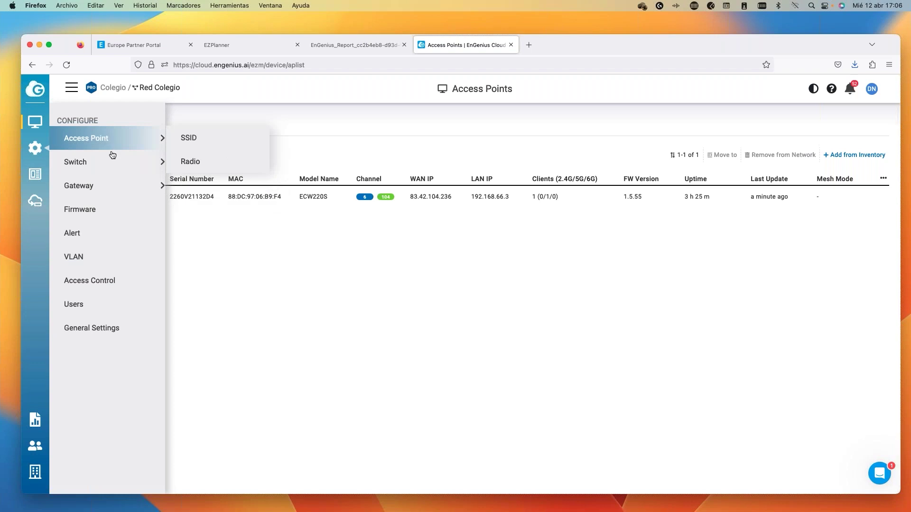
mouse_move(110, 155)
mouse_move(35, 122)
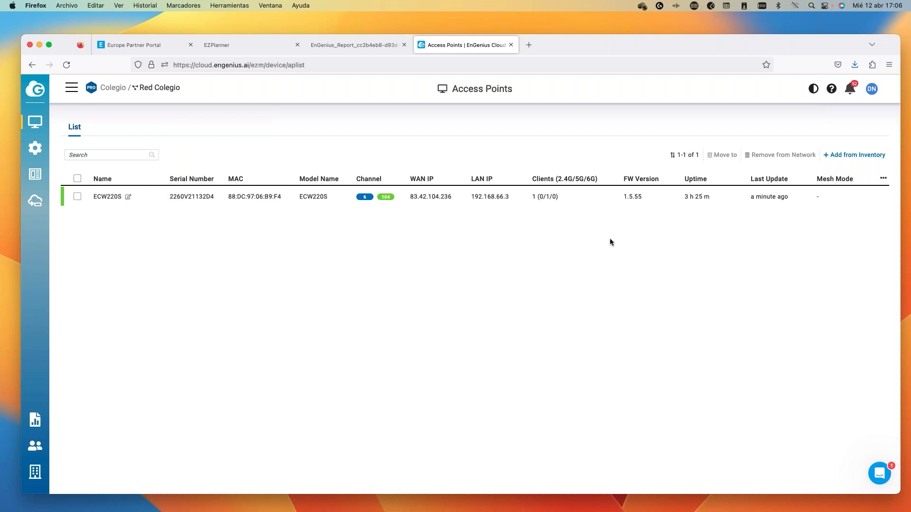
mouse_move(789, 197)
click(765, 195)
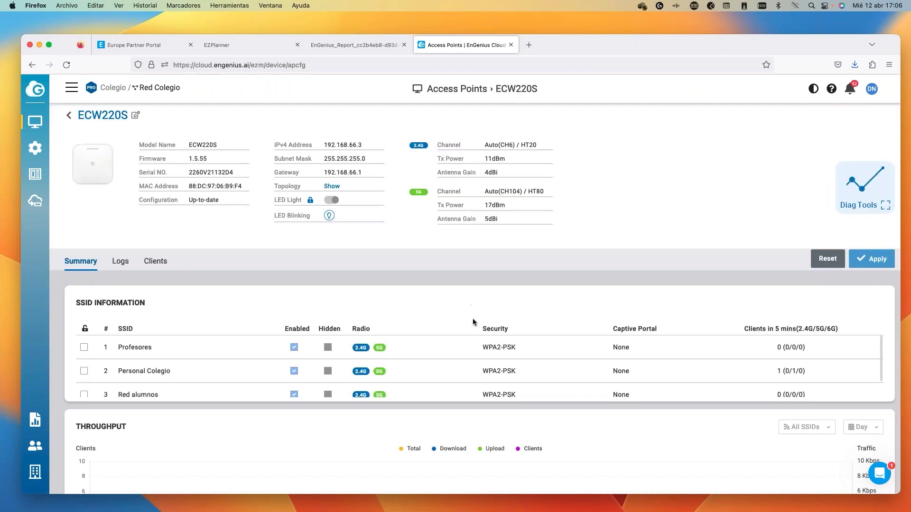
Toggle the 2.4G and 5G RADIO lock checkboxes on and back off, leaving settings unchanged.
scroll(473, 320, down, 5)
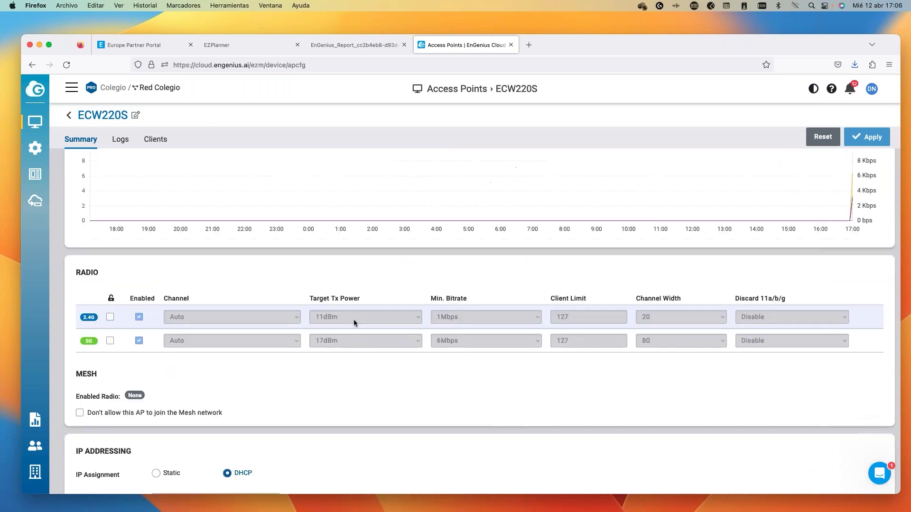
click(111, 316)
click(110, 340)
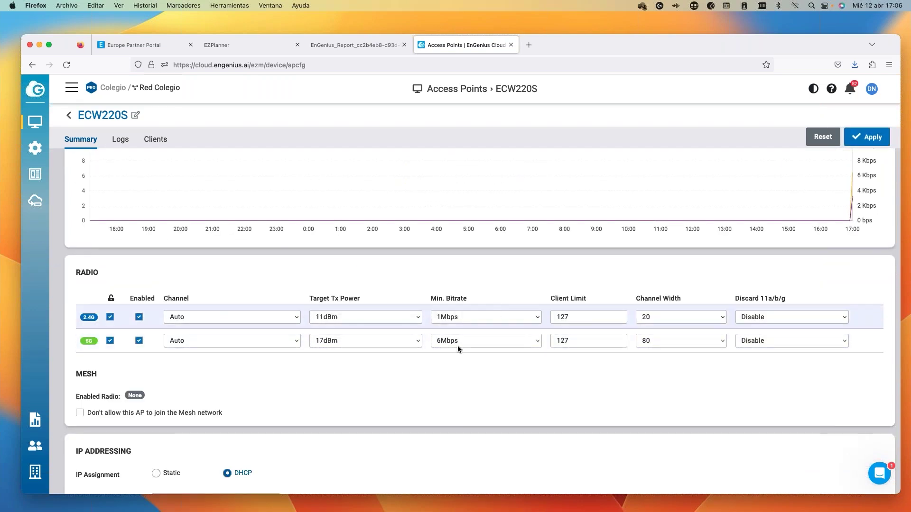
click(109, 318)
click(110, 341)
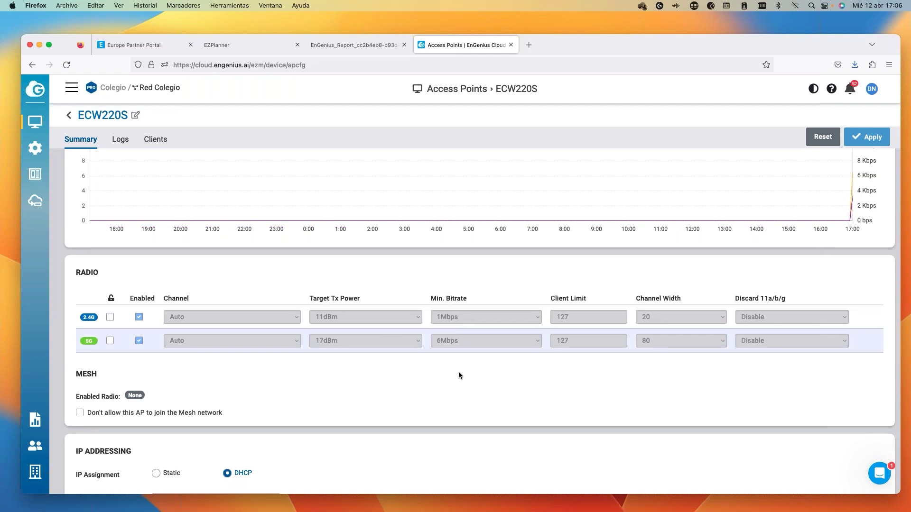
click(66, 122)
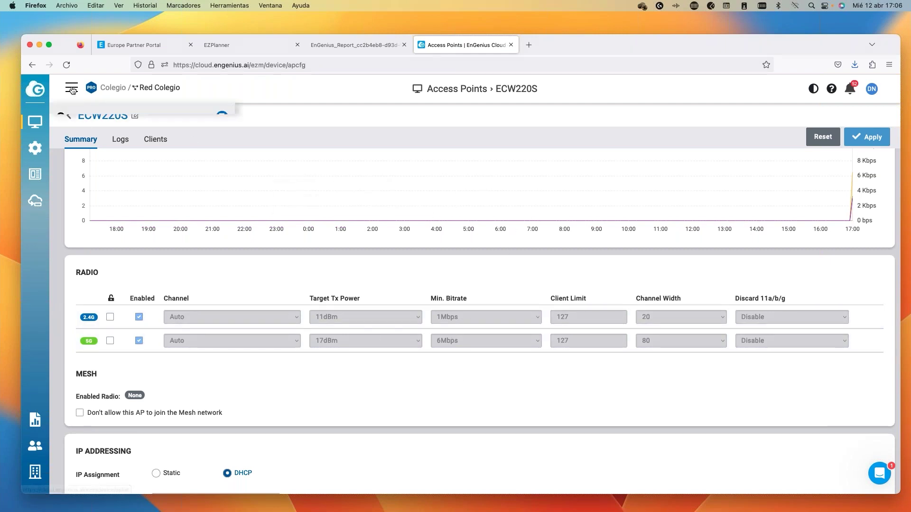
Switch to Invitados and open the ECW215 Diag Tools Live Clients tab.
click(119, 177)
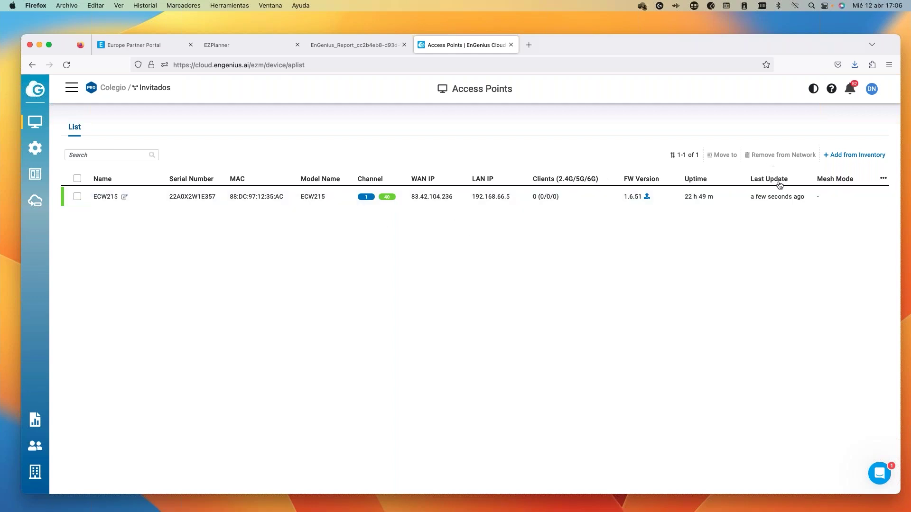
click(801, 200)
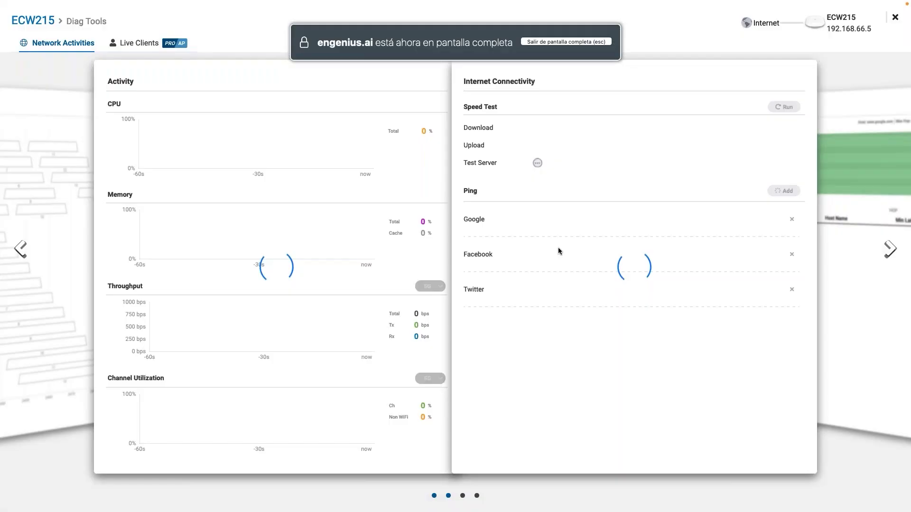
click(137, 42)
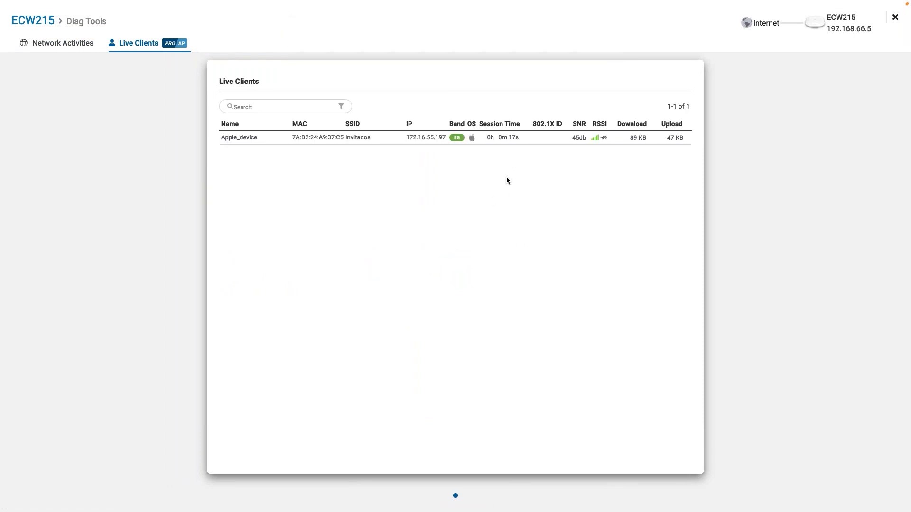
Highlight the Apple_device client's Invitados SSID and IP address in the live clients row.
drag(345, 137, 372, 138)
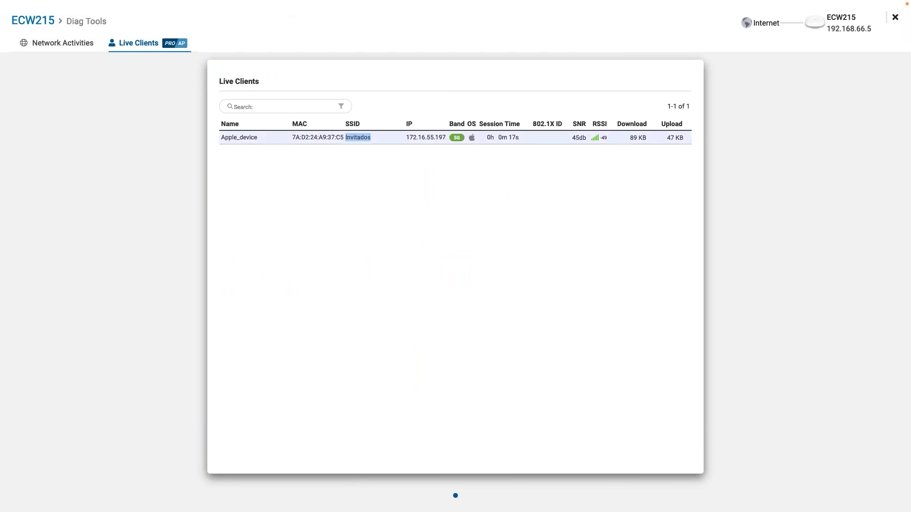
click(407, 140)
drag(407, 139, 447, 138)
triple_click(446, 138)
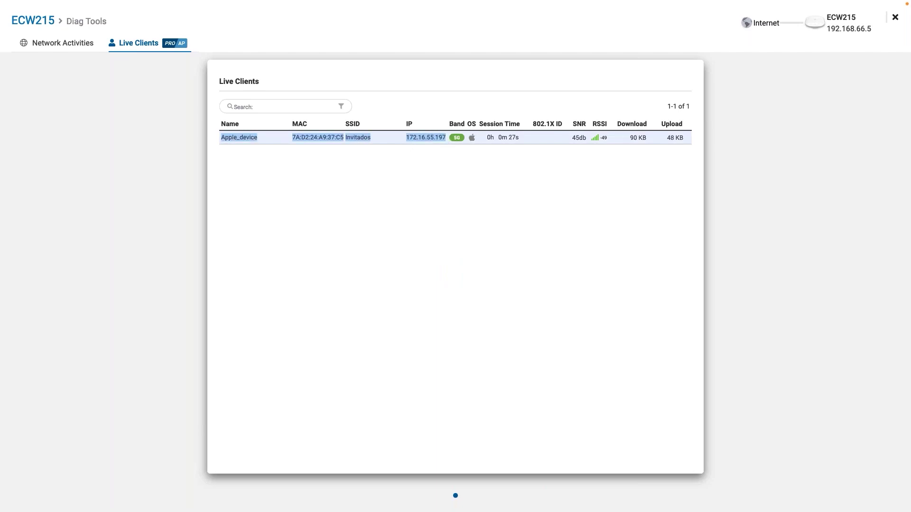
click(410, 139)
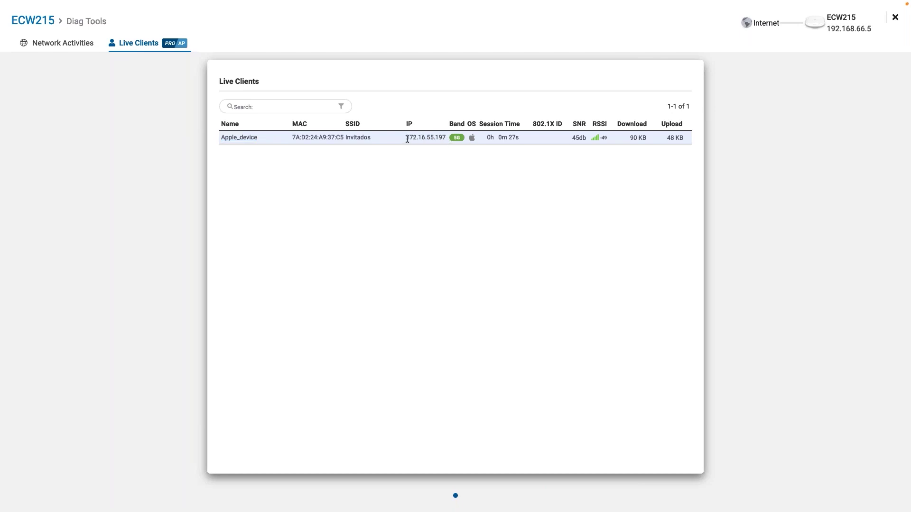
drag(407, 139, 438, 137)
click(438, 138)
drag(445, 137, 408, 138)
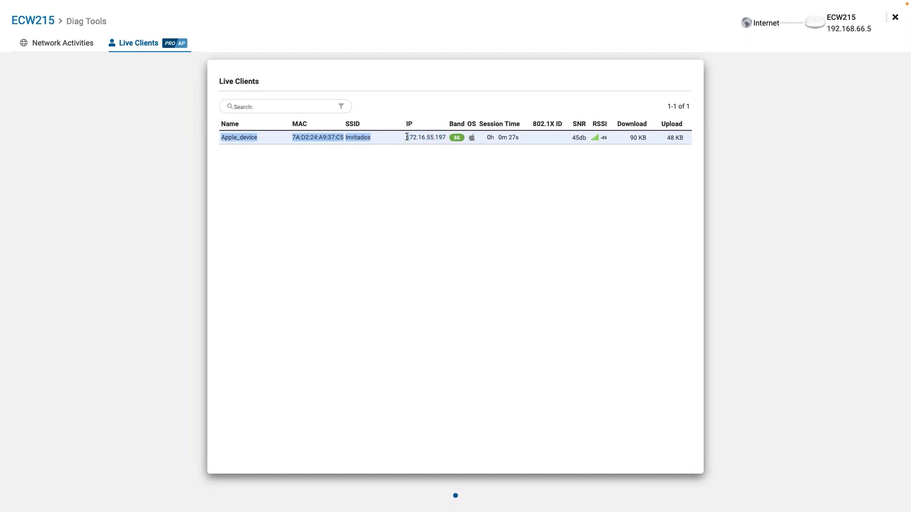
click(407, 137)
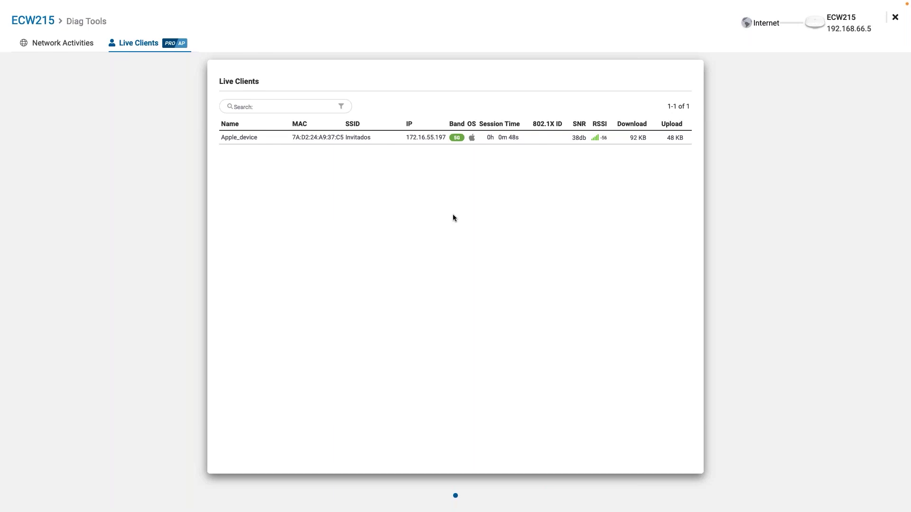
drag(407, 138, 221, 137)
click(478, 184)
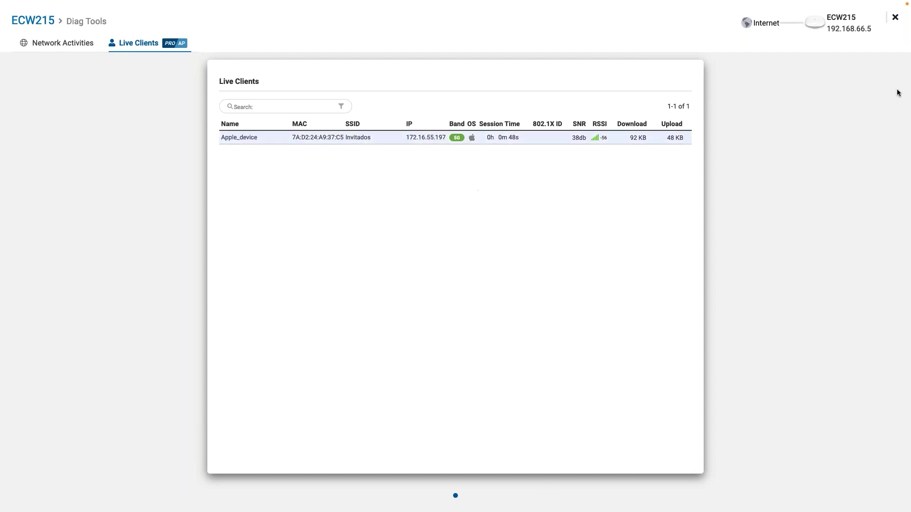
Close ECW215 Diag Tools and show slide 21 of the Despliegue colegios deck in PowerPoint.
click(895, 18)
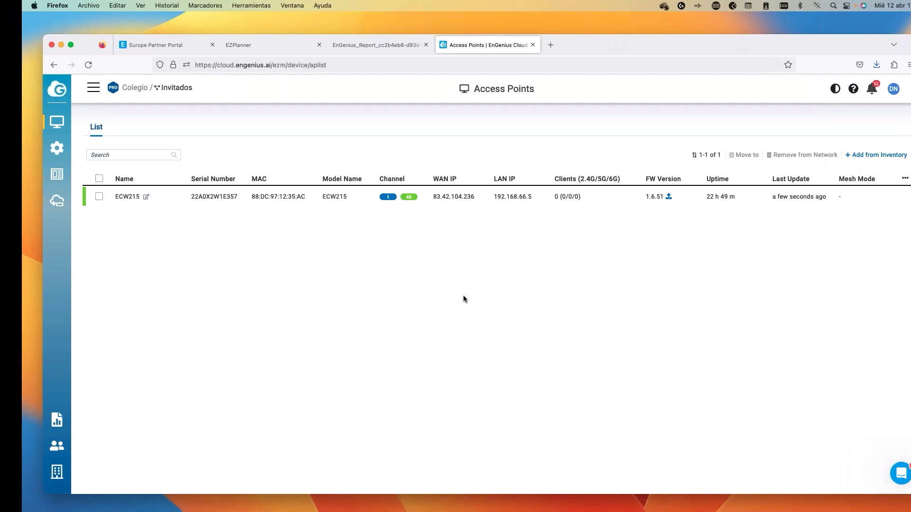
key(ctrl+Right)
scroll(152, 366, down, 5)
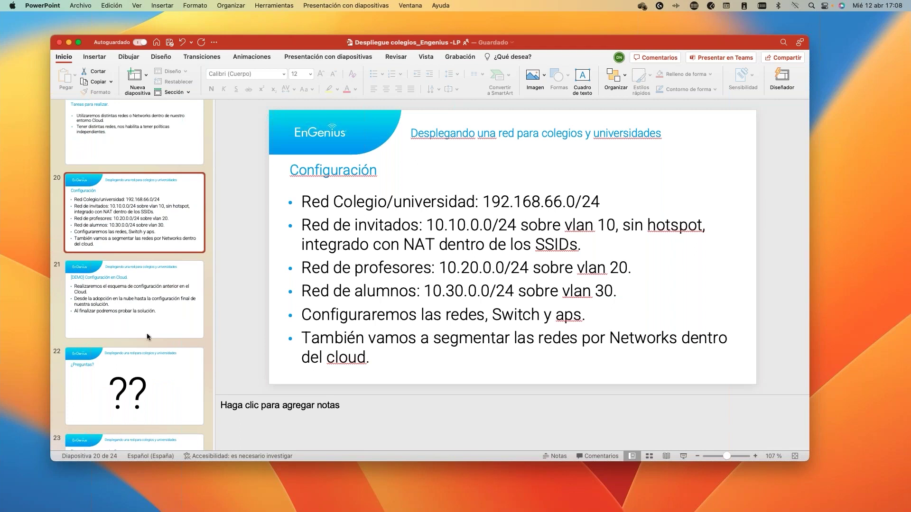
click(147, 323)
scroll(146, 324, down, 2)
scroll(146, 325, down, 4)
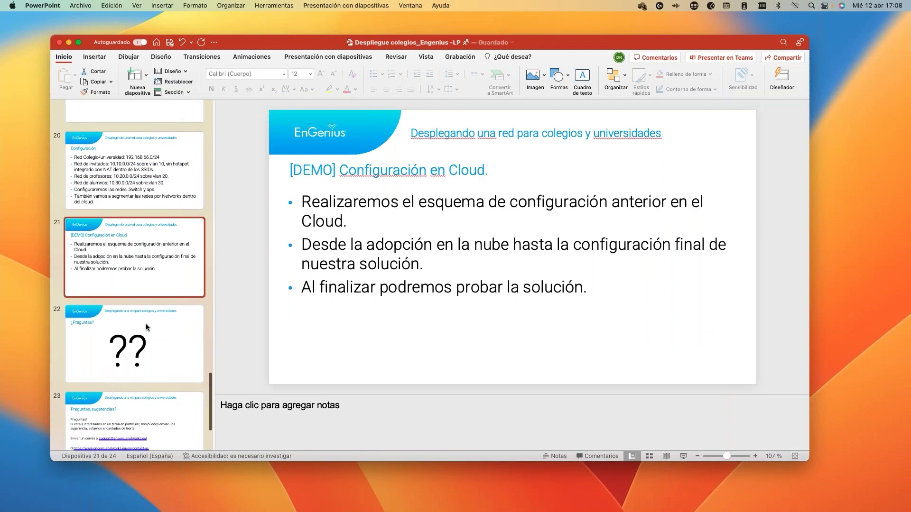